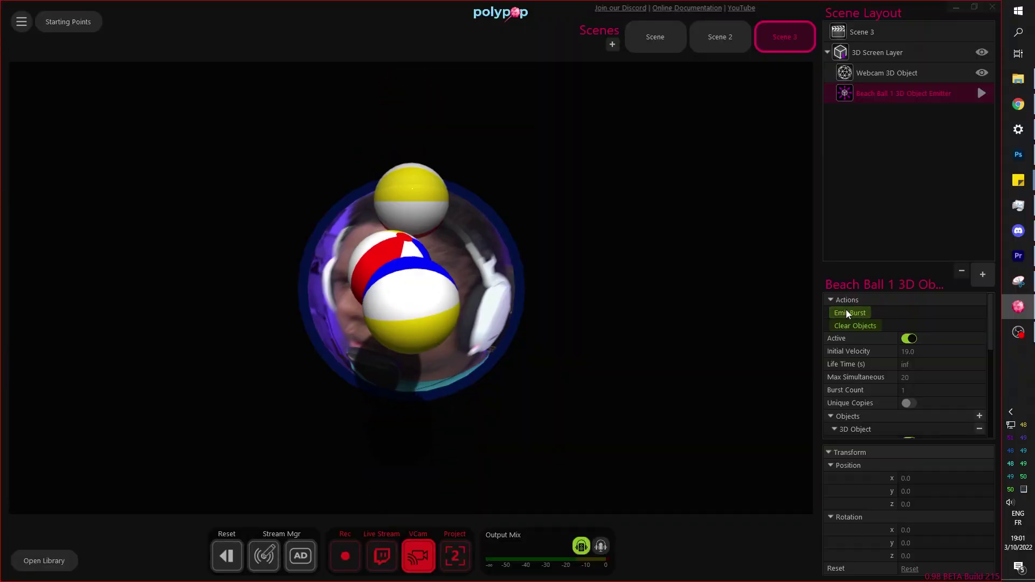
- Emit three bursts from the Beach Ball 1 3D Object Emitter onto the webcam object in Scene 3
{"action": "left_click", "coordinate": [846, 313]}
{"action": "left_click", "coordinate": [846, 312]}
{"action": "left_click", "coordinate": [846, 313]}
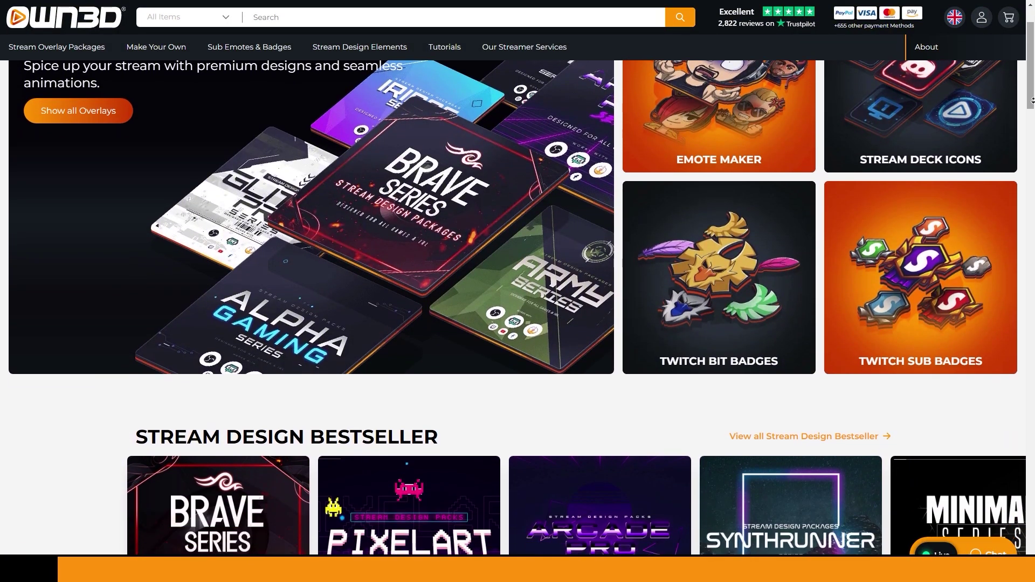
- Browse the OWN3D store's bestselling designs, stream overlay packages and gaming logo maker page
{"action": "scroll", "coordinate": [1033, 101], "scroll_direction": "down", "scroll_amount": 3}
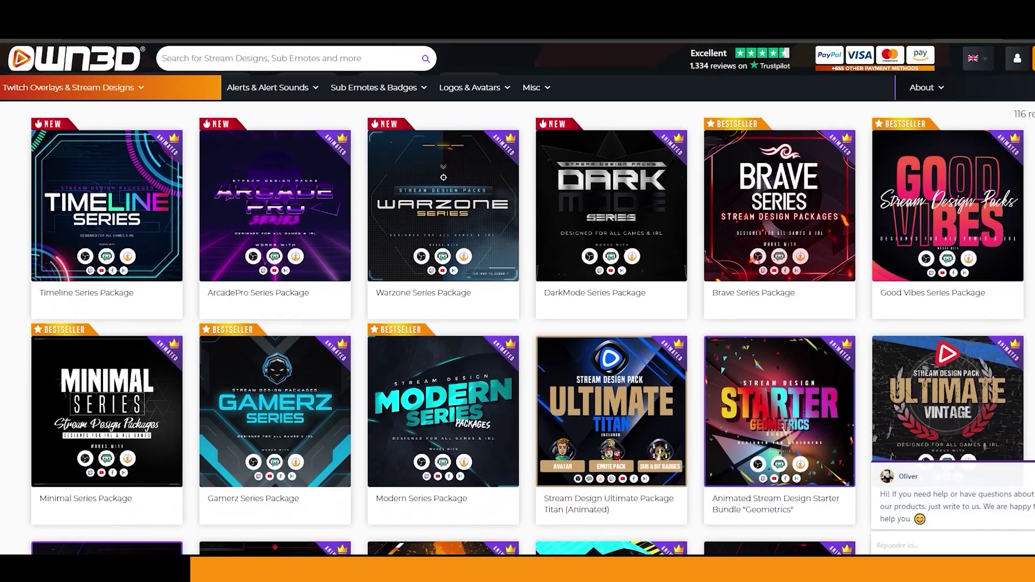
{"action": "scroll", "coordinate": [517, 299], "scroll_direction": "down", "scroll_amount": 4}
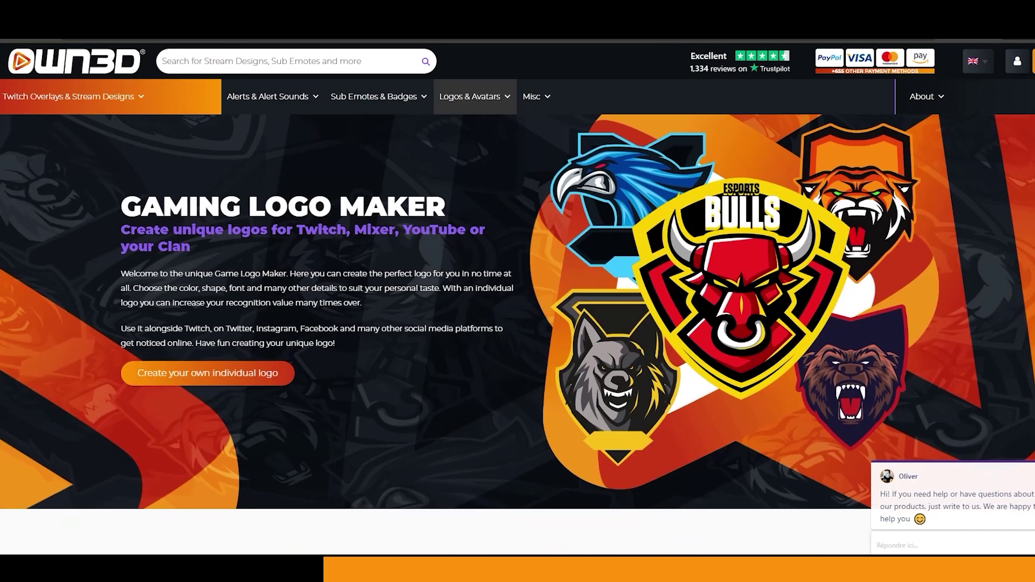
{"action": "scroll", "coordinate": [518, 316], "scroll_direction": "down", "scroll_amount": 1}
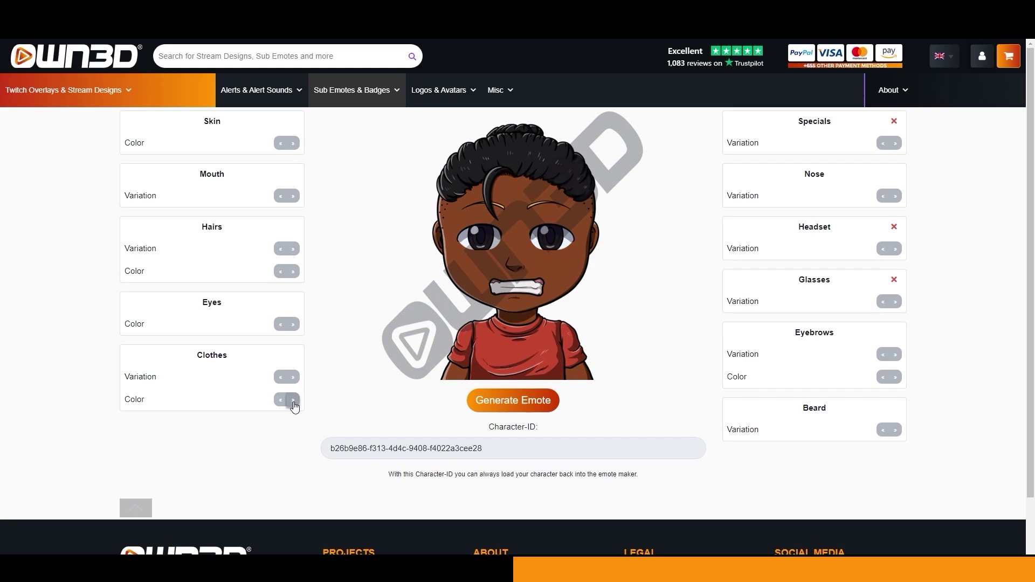
- Change the clothes color of the character in the OWN3D emote maker and generate the emote
{"action": "left_click", "coordinate": [293, 400]}
{"action": "left_click", "coordinate": [509, 405]}
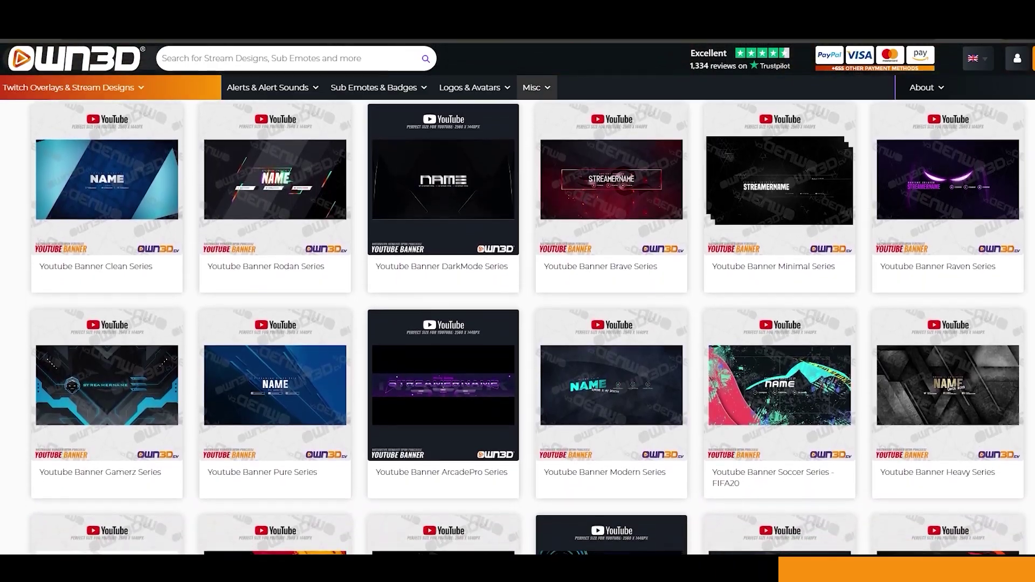
- Look through the YouTube banner designs in the OWN3D store
{"action": "scroll", "coordinate": [517, 324], "scroll_direction": "down", "scroll_amount": 4}
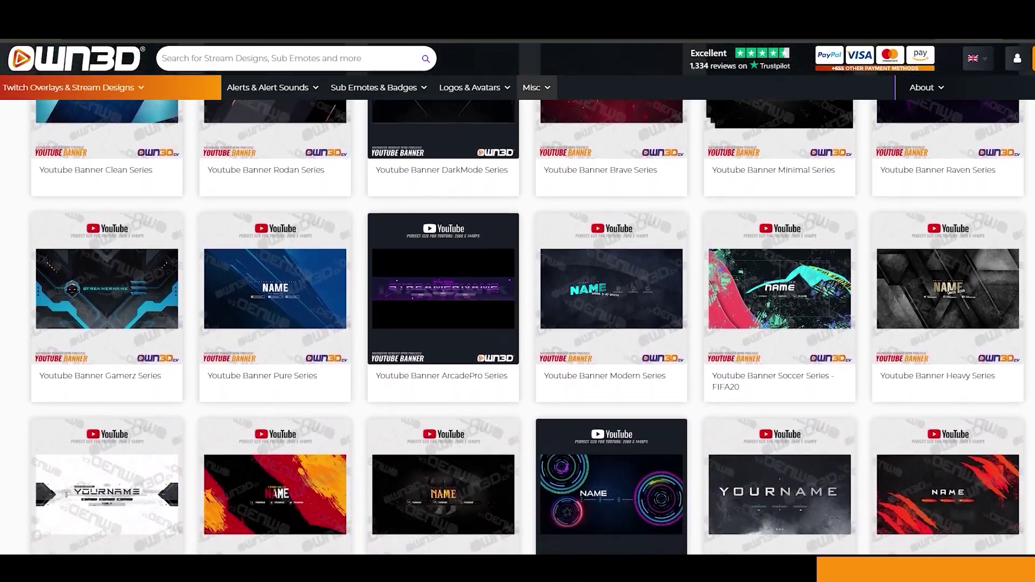
{"action": "scroll", "coordinate": [517, 323], "scroll_direction": "down", "scroll_amount": 5}
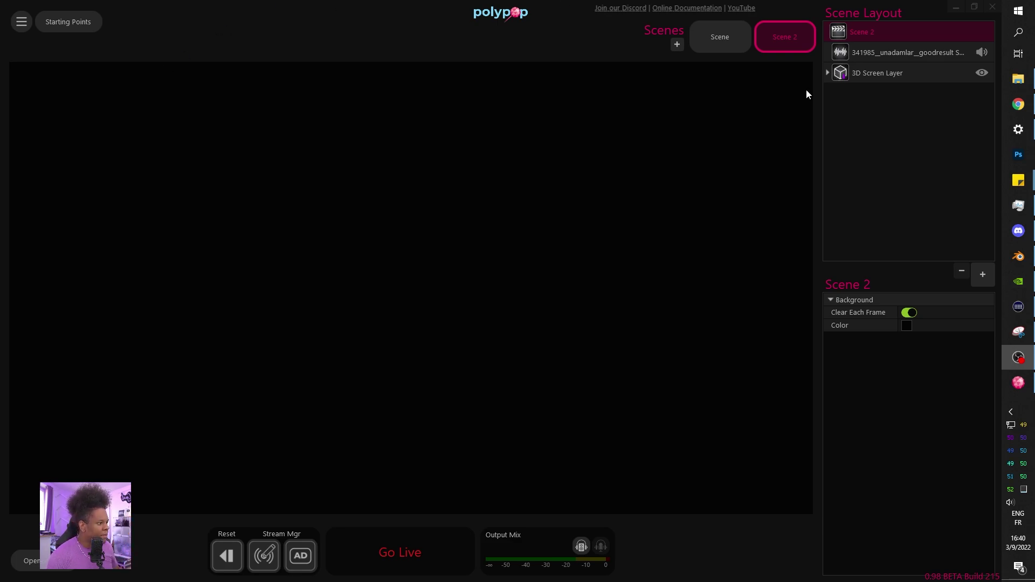
- In PolyPop's Scene 2, emit a burst from the Coin 3 3D Object Emitter under the 3D Screen Layer, and select H2O
{"action": "left_click", "coordinate": [828, 74]}
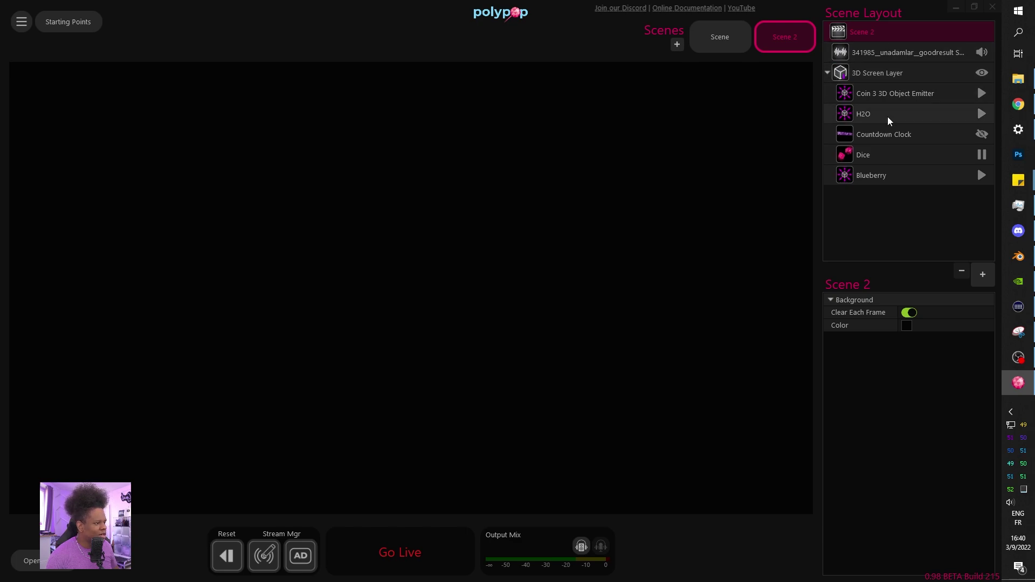
{"action": "left_click", "coordinate": [895, 94]}
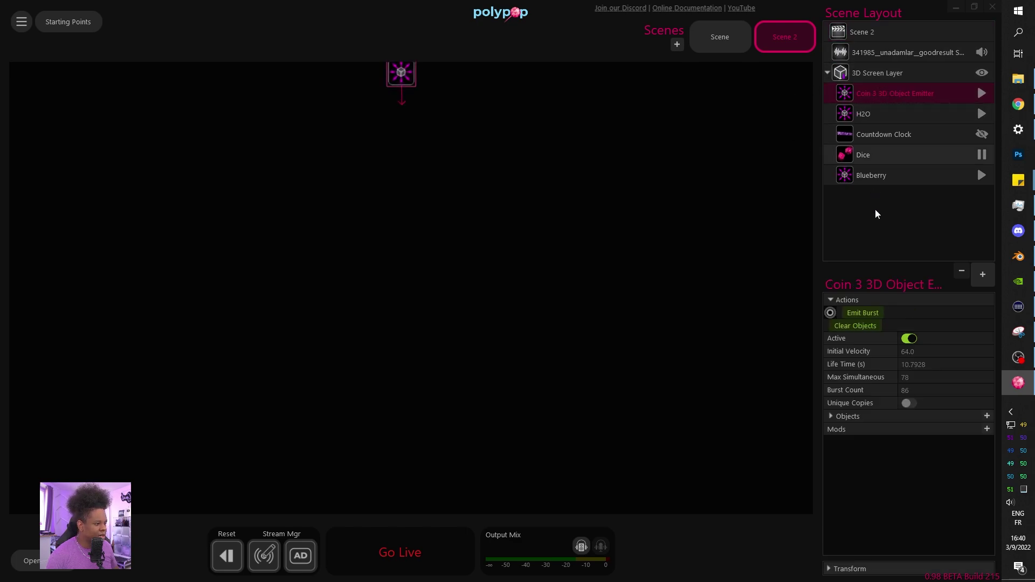
{"action": "left_click", "coordinate": [863, 313]}
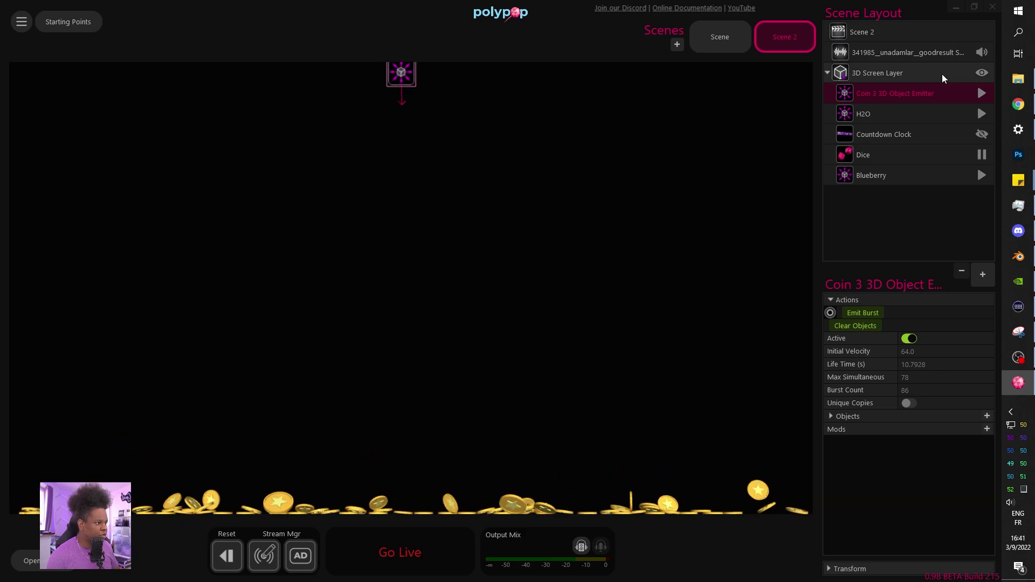
{"action": "left_click", "coordinate": [871, 117]}
- Add a new scene and browse the 3D Objects presets available for it
{"action": "left_click", "coordinate": [676, 44]}
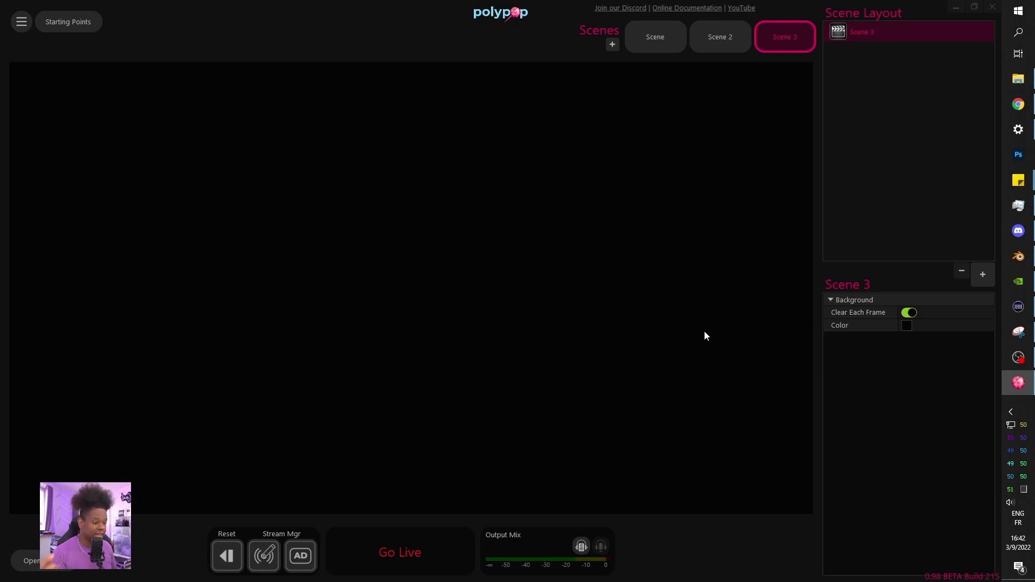
{"action": "left_click", "coordinate": [983, 275]}
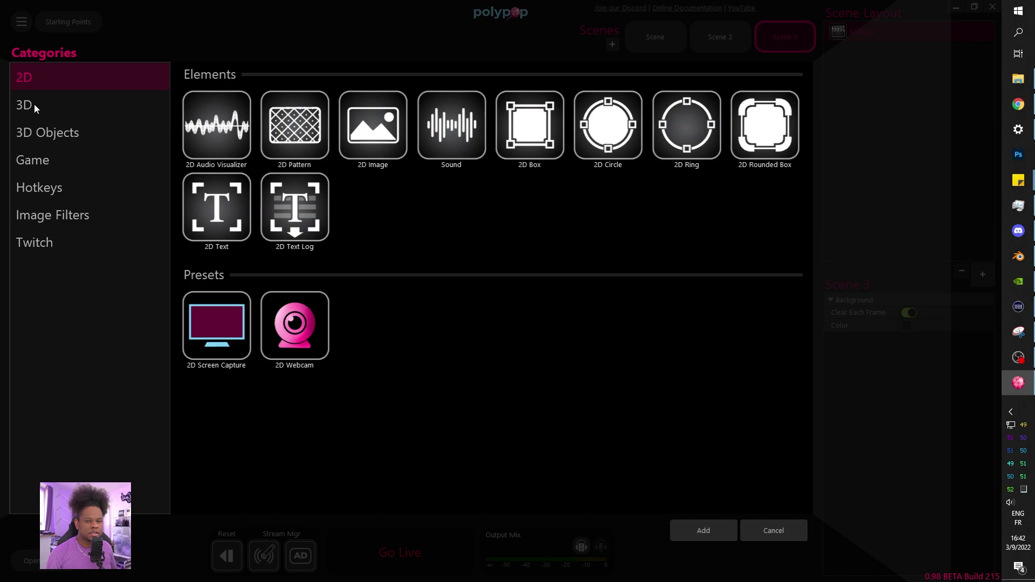
{"action": "left_click", "coordinate": [34, 104]}
{"action": "left_click", "coordinate": [35, 134]}
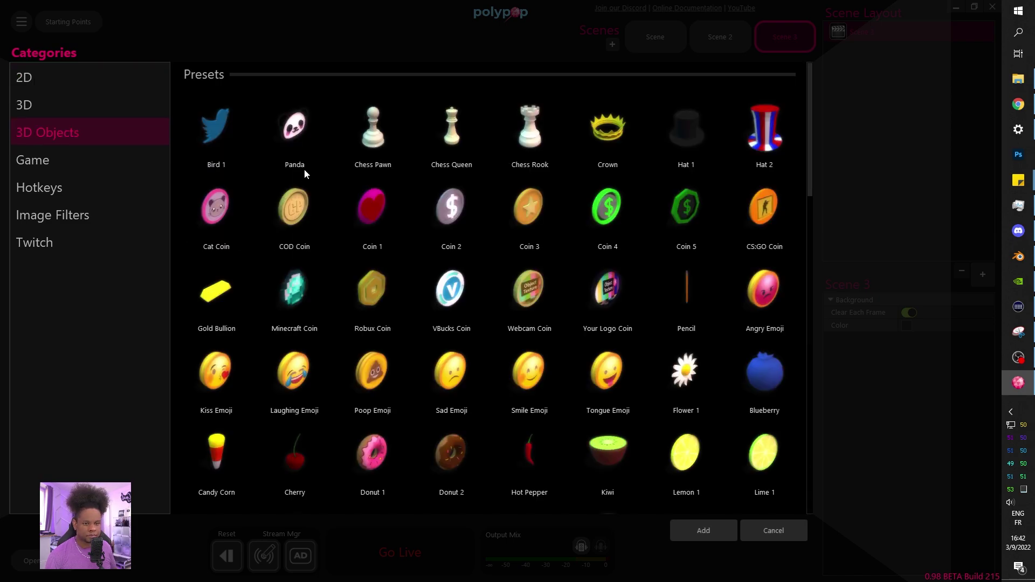
{"action": "scroll", "coordinate": [304, 169], "scroll_direction": "down", "scroll_amount": 5}
{"action": "scroll", "coordinate": [310, 179], "scroll_direction": "down", "scroll_amount": 10}
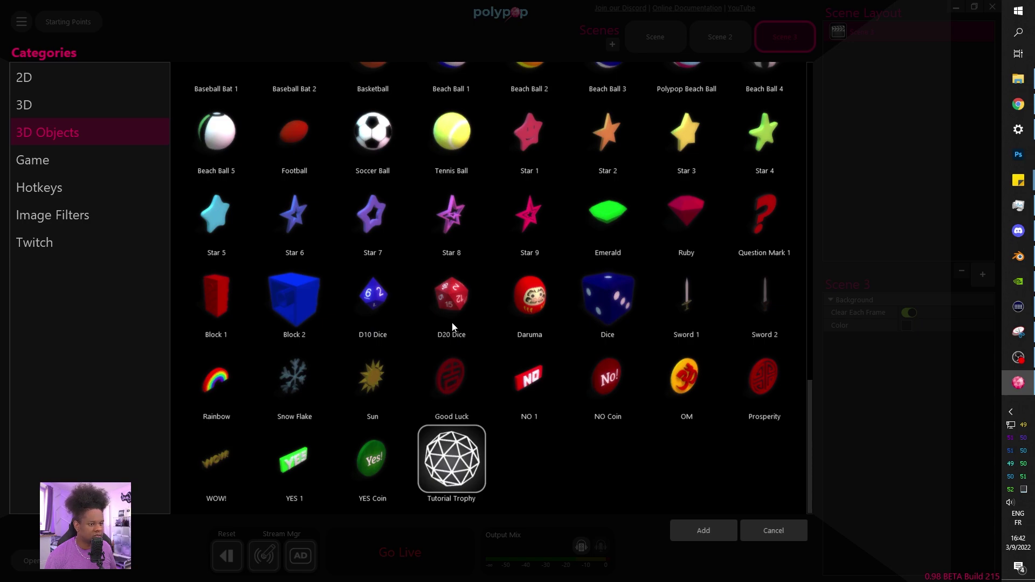
{"action": "scroll", "coordinate": [453, 327], "scroll_direction": "up", "scroll_amount": 5}
- Add the Twitch Dice Game preset from the Twitch category
{"action": "left_click", "coordinate": [52, 215]}
{"action": "left_click", "coordinate": [59, 244]}
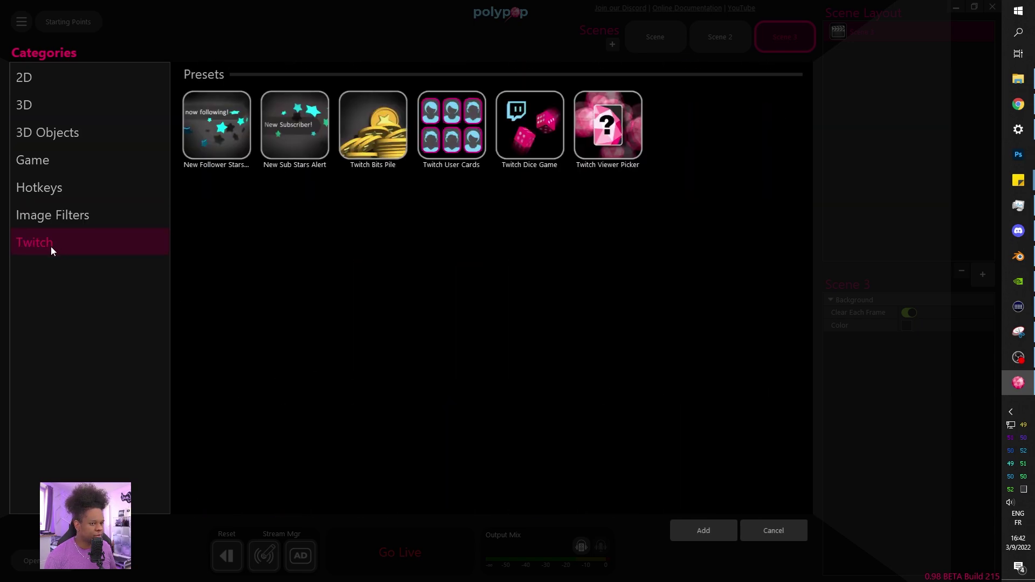
{"action": "left_click", "coordinate": [522, 135]}
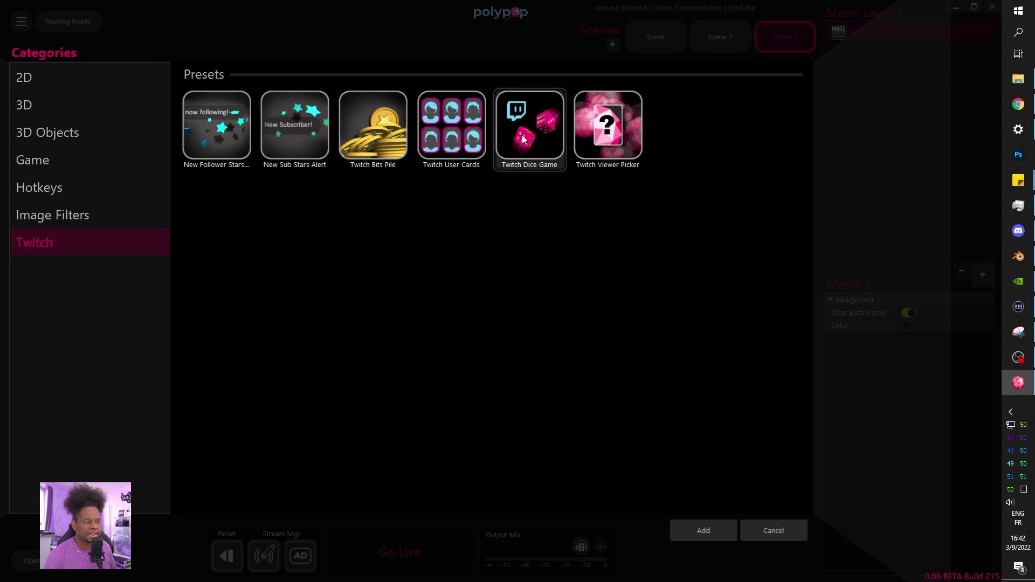
{"action": "left_click", "coordinate": [704, 531]}
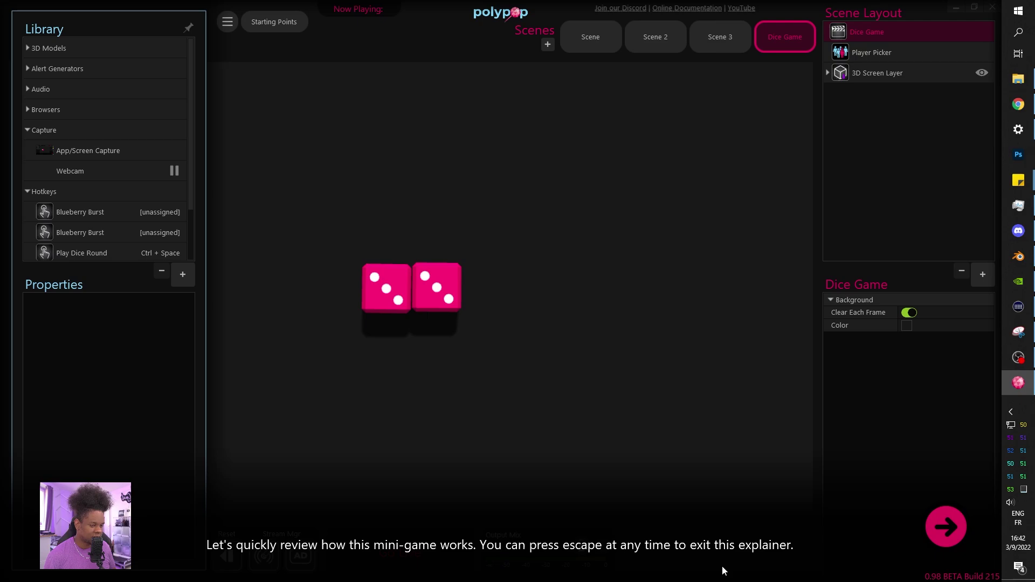
- Read through the dice mini-game explainer to its end
{"action": "left_click", "coordinate": [961, 527]}
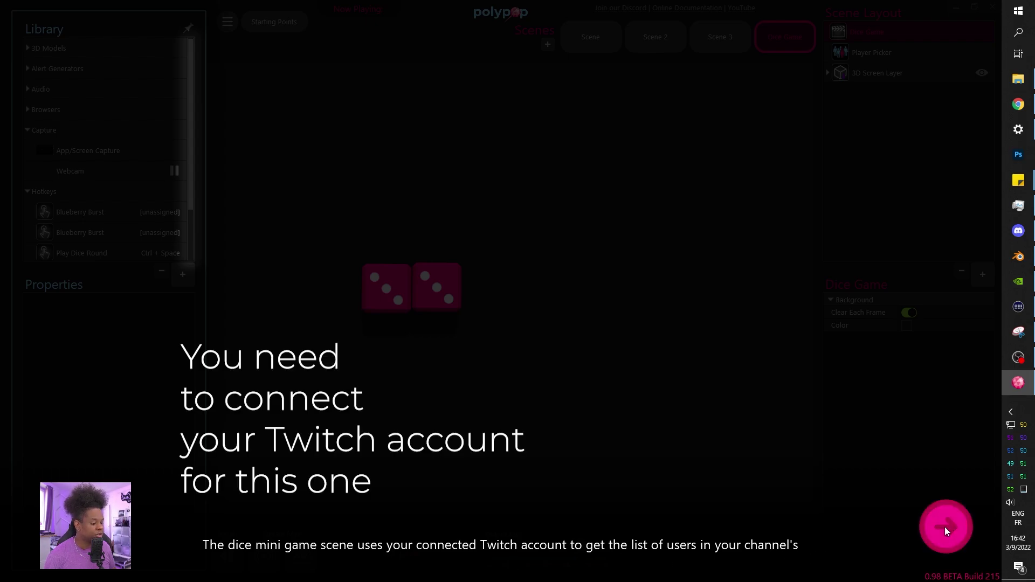
{"action": "left_click", "coordinate": [958, 544]}
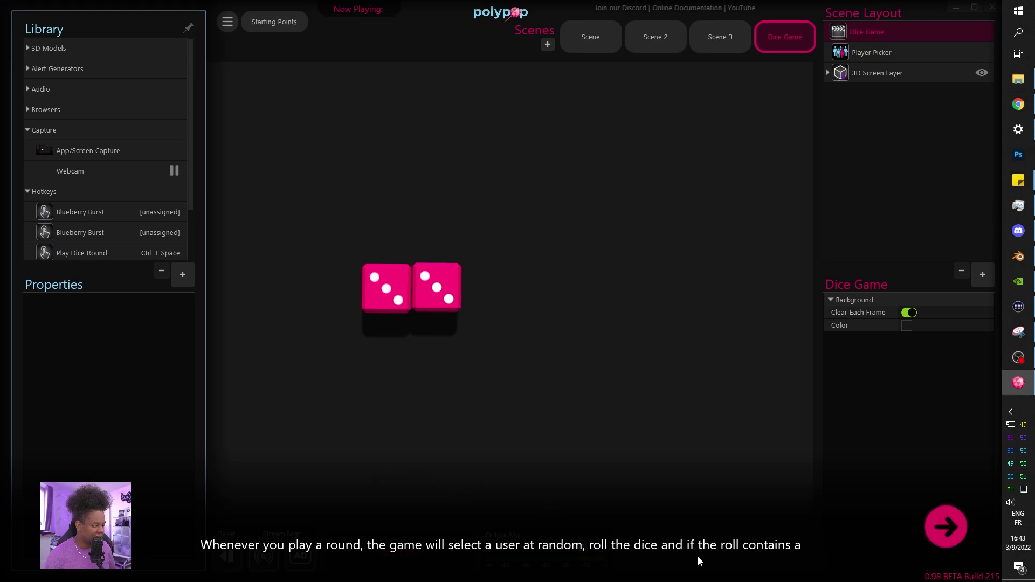
{"action": "left_click", "coordinate": [953, 535]}
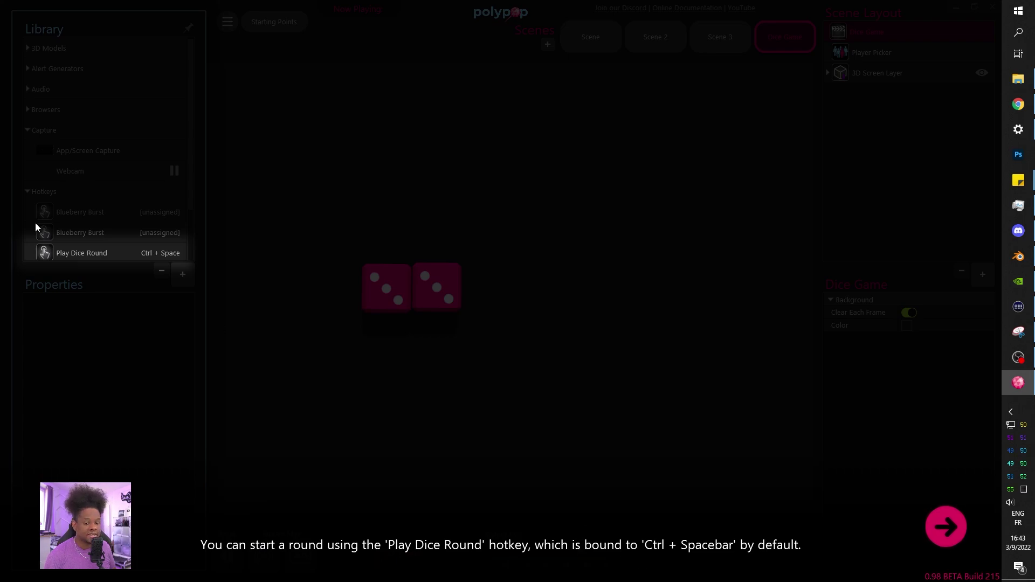
{"action": "left_click", "coordinate": [938, 533]}
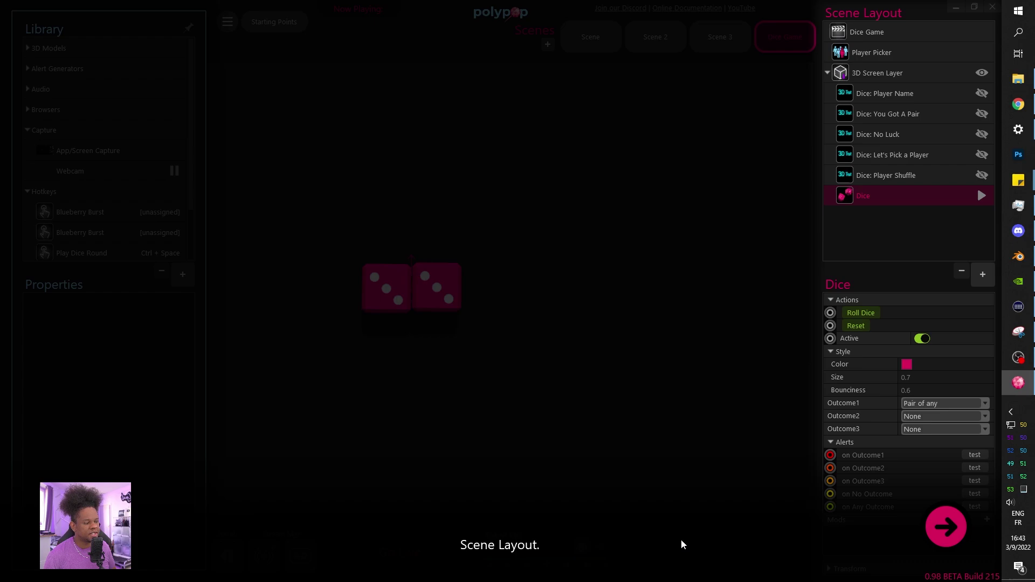
{"action": "left_click", "coordinate": [947, 528]}
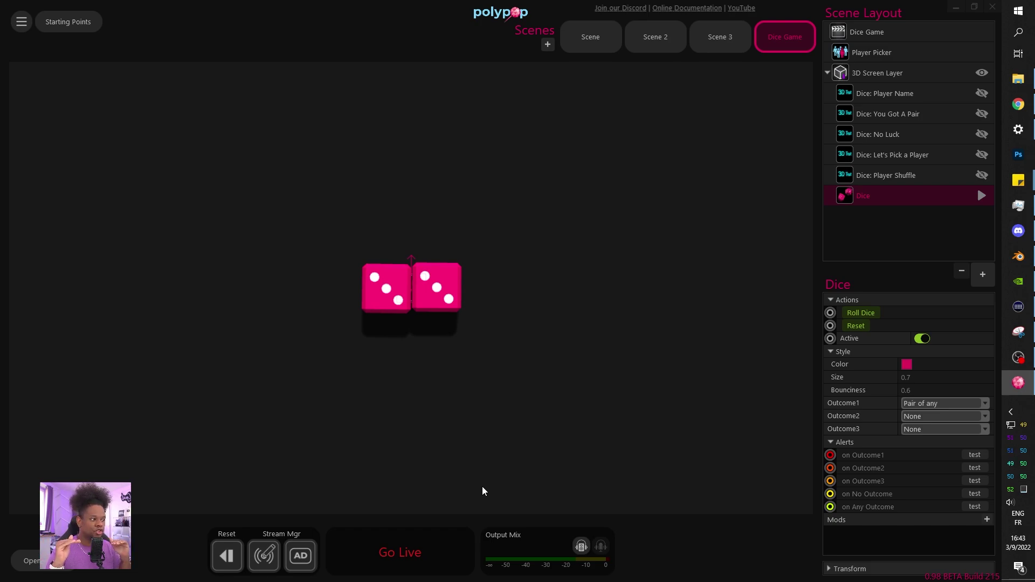
- Preview the Player Name, You Got A Pair, No Luck and Let's Pick a Player texts by showing and hiding each one
{"action": "left_click", "coordinate": [876, 94]}
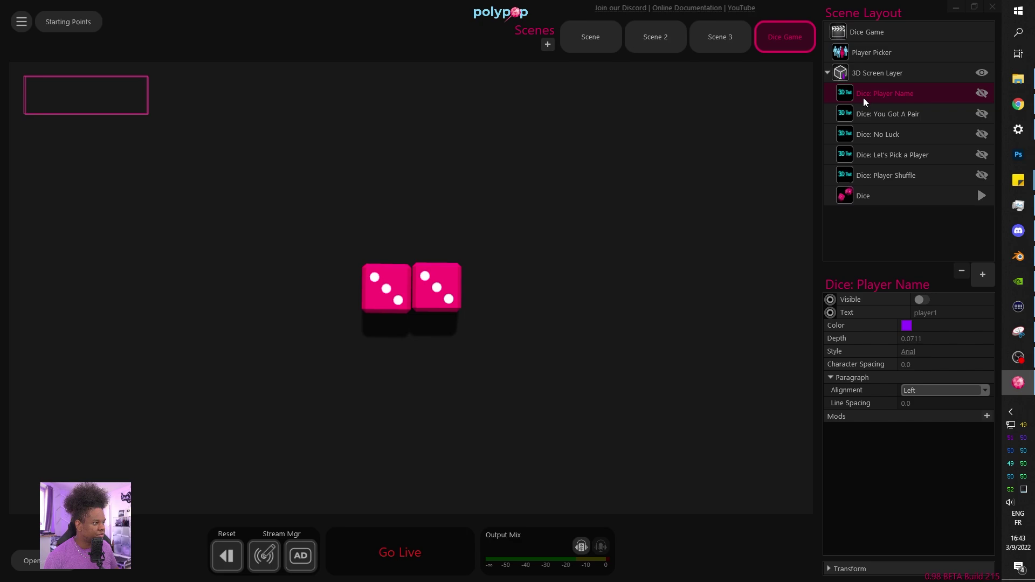
{"action": "left_click", "coordinate": [983, 94]}
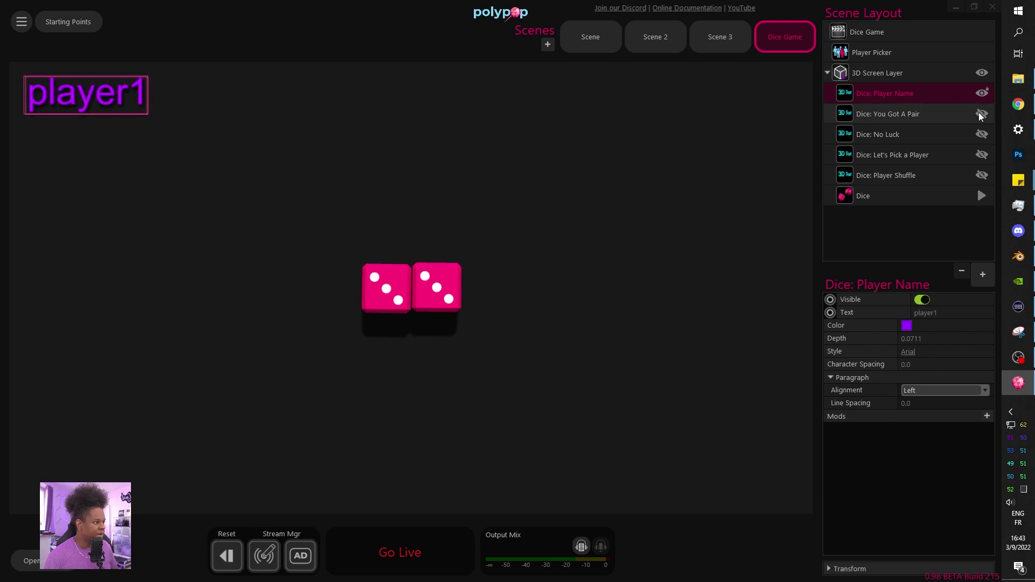
{"action": "left_click", "coordinate": [981, 114]}
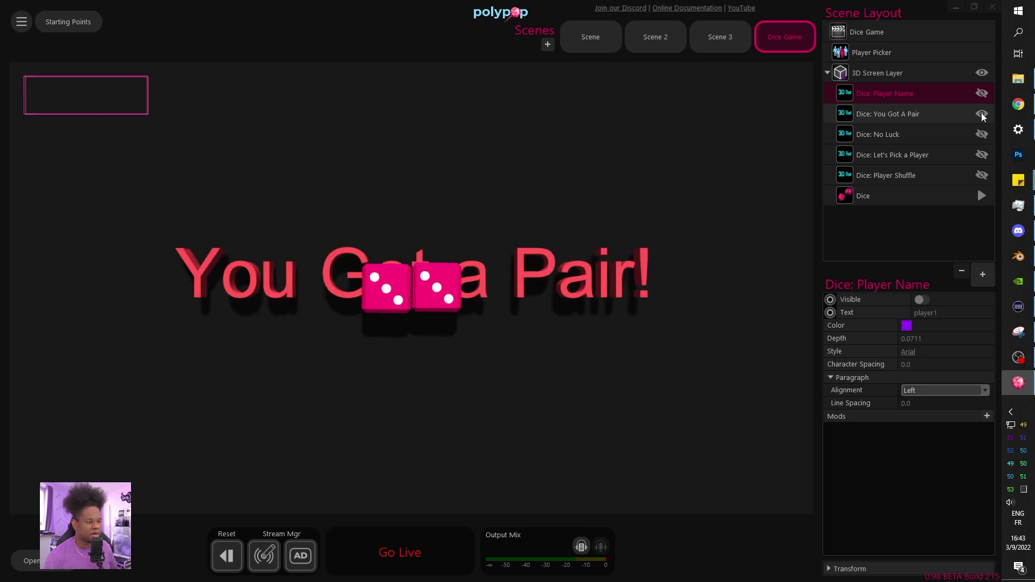
{"action": "left_click", "coordinate": [982, 114]}
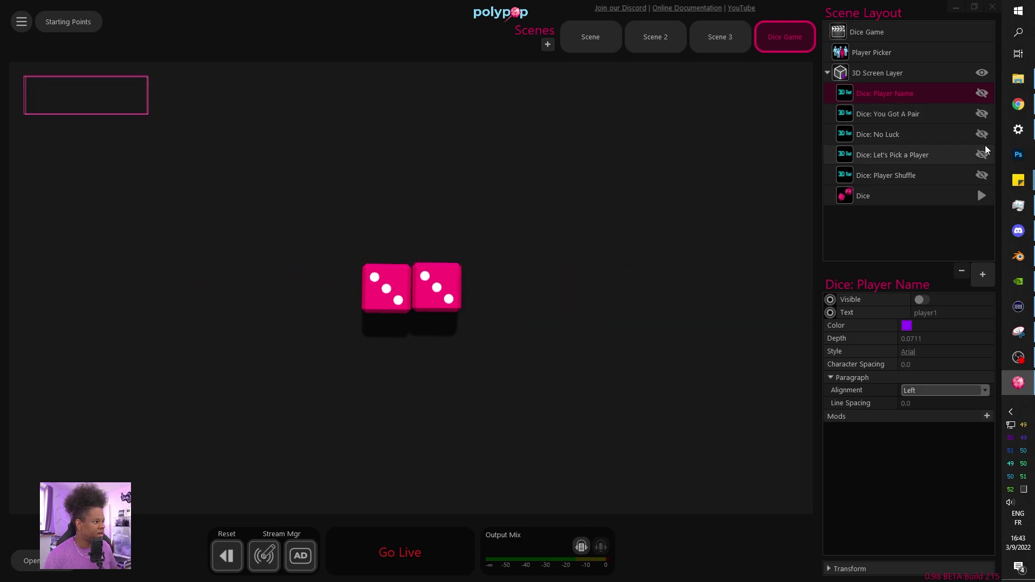
{"action": "left_click", "coordinate": [982, 134]}
{"action": "left_click", "coordinate": [981, 134]}
{"action": "left_click", "coordinate": [982, 154]}
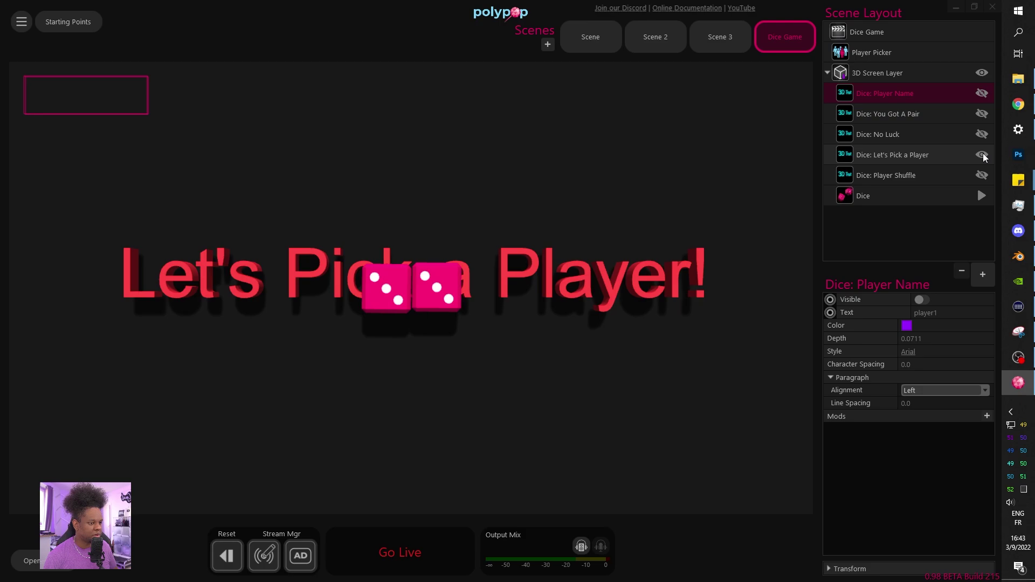
{"action": "left_click", "coordinate": [982, 155]}
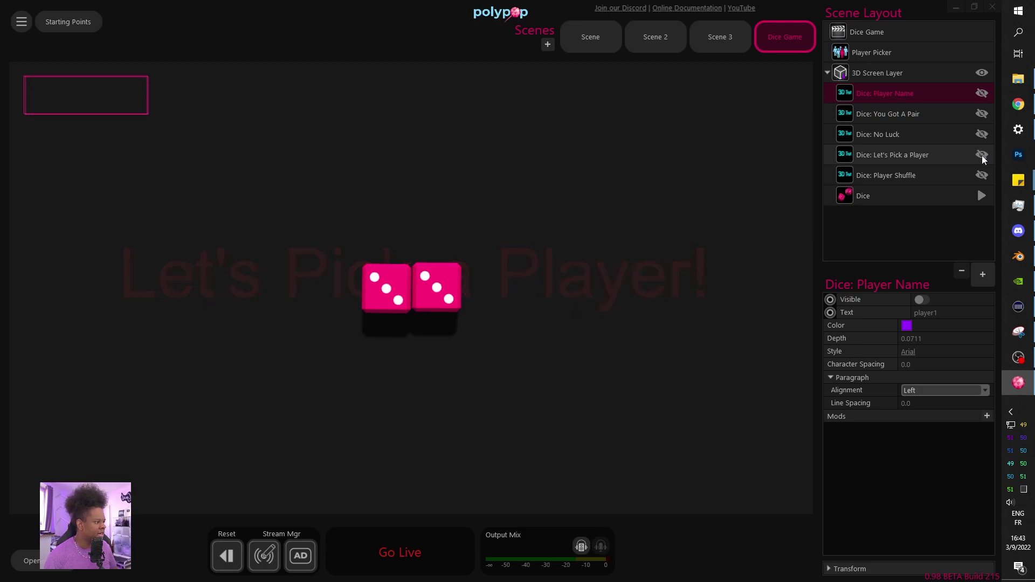
- Inspect the Dice element and the library's Play Dice Round hotkey, and play a dice round with it
{"action": "left_click", "coordinate": [919, 196]}
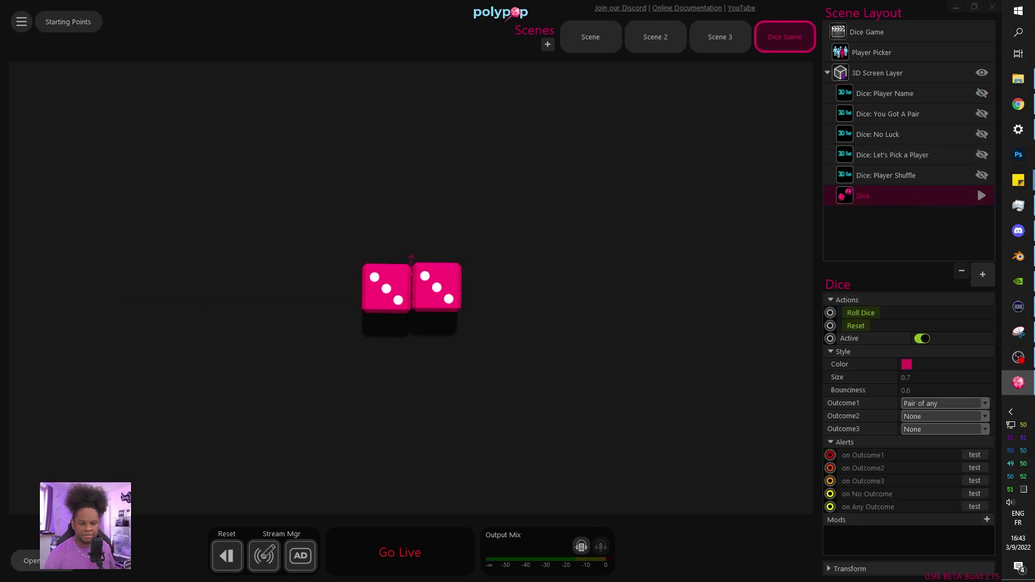
{"action": "left_click", "coordinate": [20, 560]}
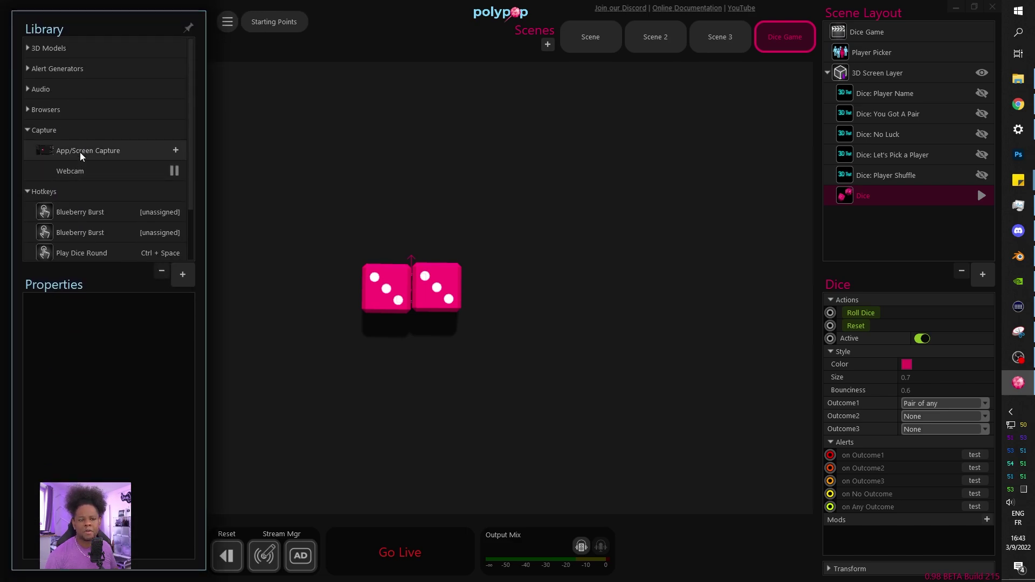
{"action": "scroll", "coordinate": [89, 217], "scroll_direction": "down", "scroll_amount": 1}
{"action": "left_click", "coordinate": [103, 233]}
{"action": "scroll", "coordinate": [104, 233], "scroll_direction": "down", "scroll_amount": 1}
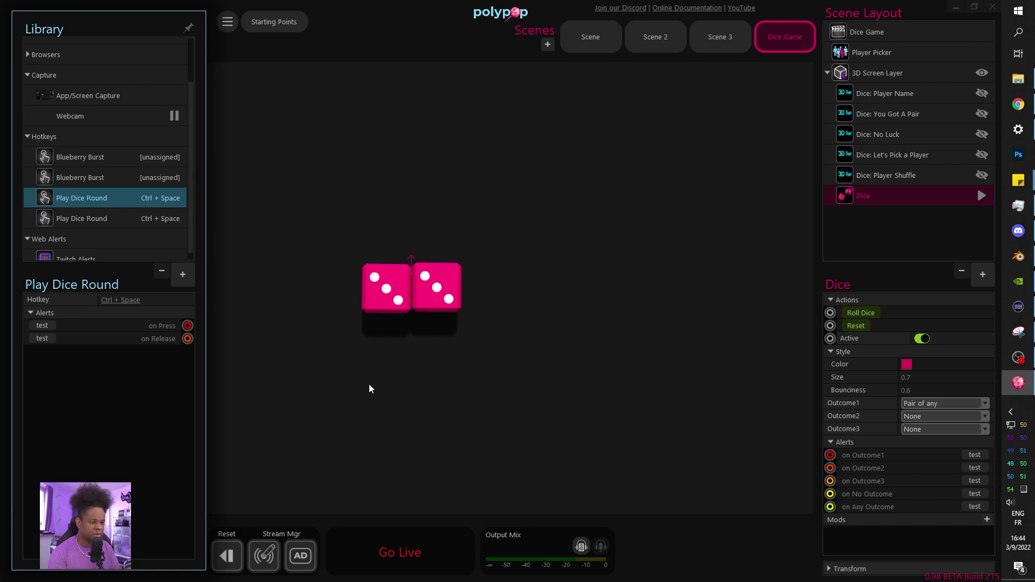
{"action": "key", "text": "ctrl+space"}
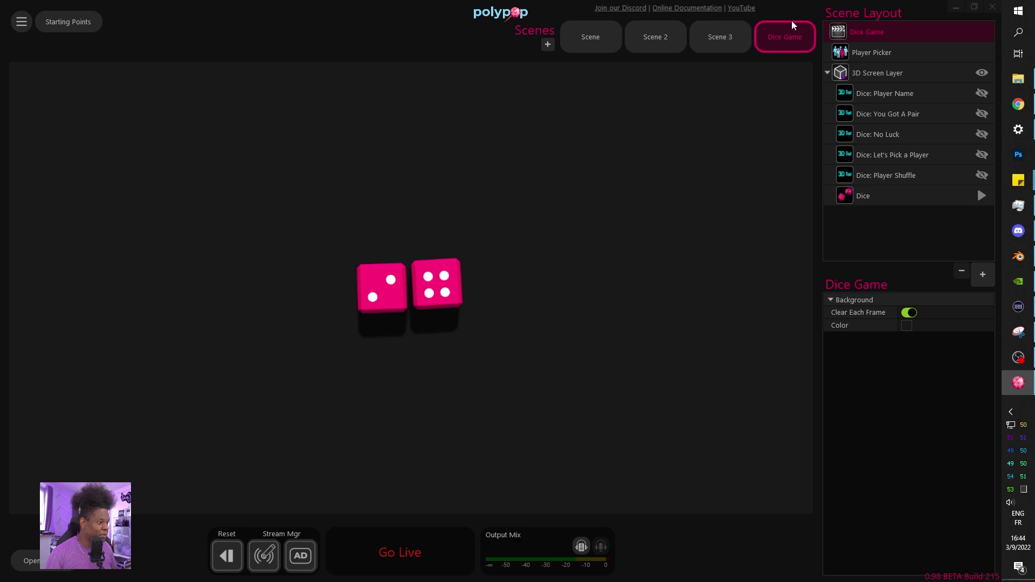
- Delete the Dice Game scene and confirm the removal
{"action": "left_click", "coordinate": [963, 274]}
{"action": "left_click", "coordinate": [559, 298]}
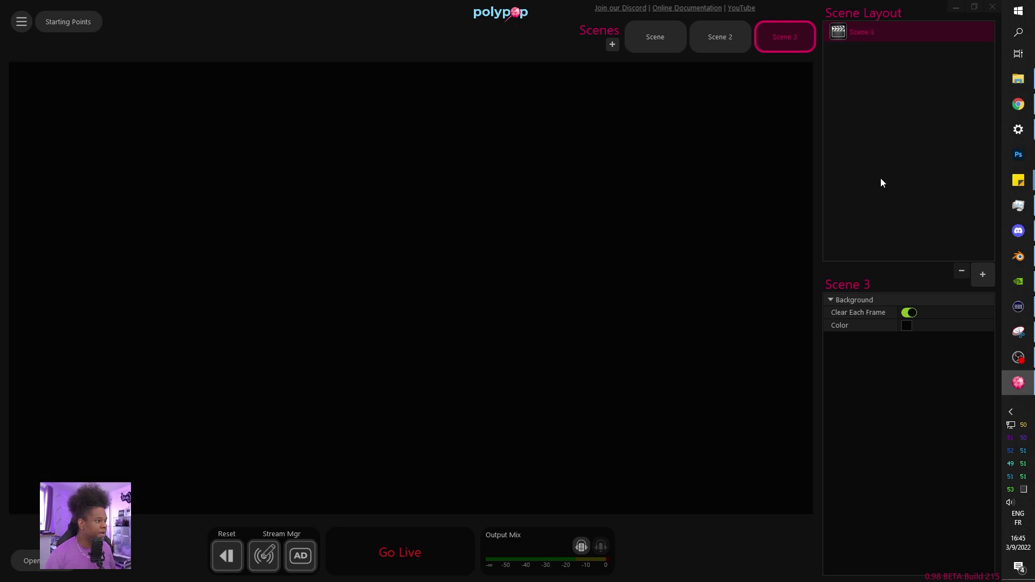
- Add the Dice game element to Scene 3
{"action": "left_click", "coordinate": [982, 272]}
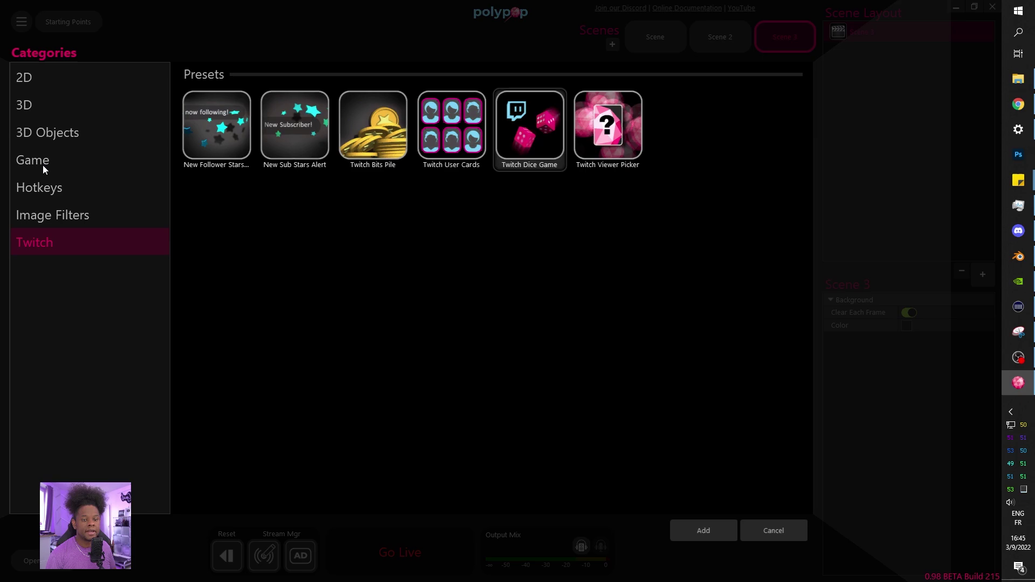
{"action": "left_click", "coordinate": [58, 131]}
{"action": "left_click", "coordinate": [56, 165]}
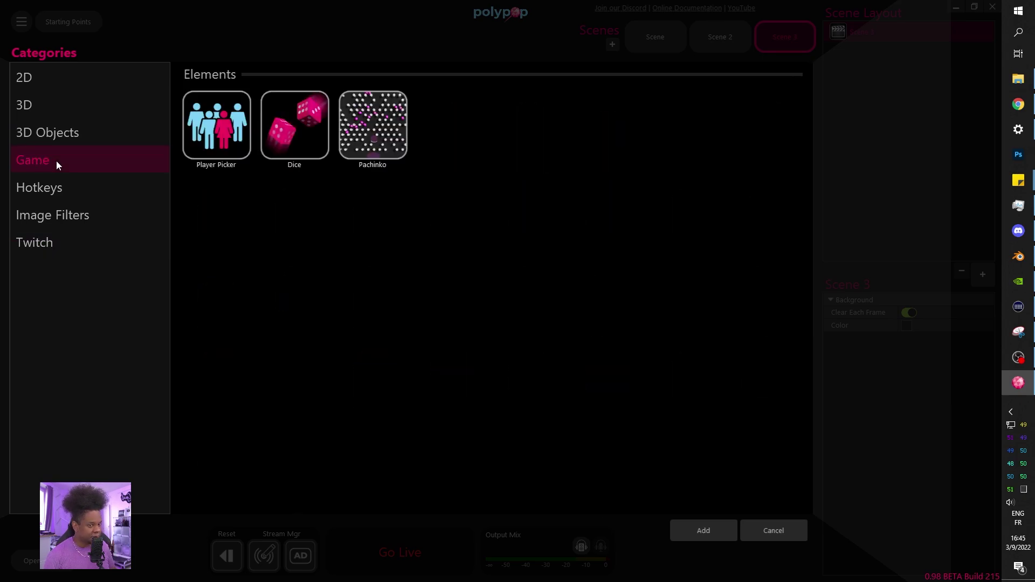
{"action": "left_click", "coordinate": [294, 124]}
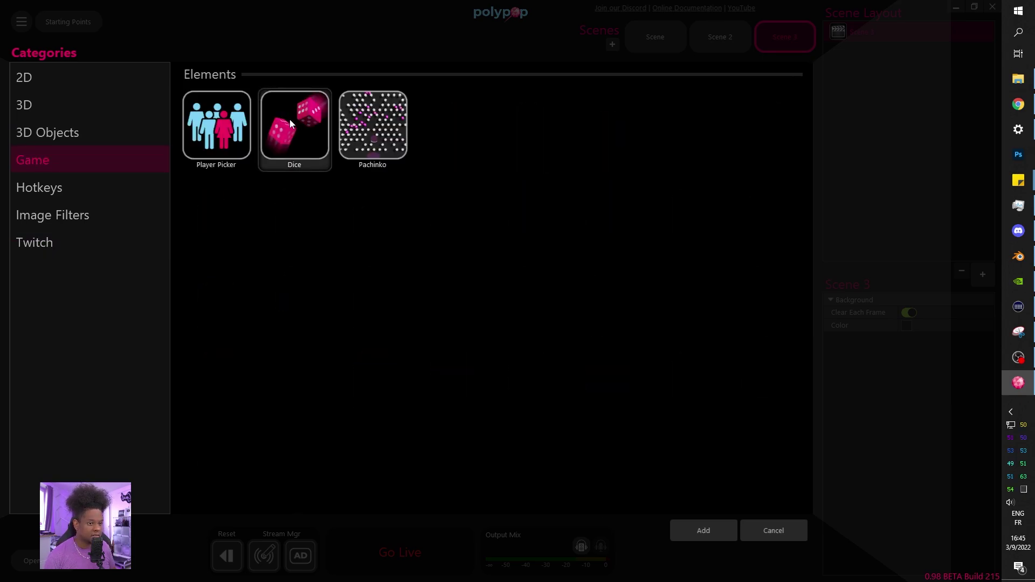
{"action": "left_click", "coordinate": [699, 538]}
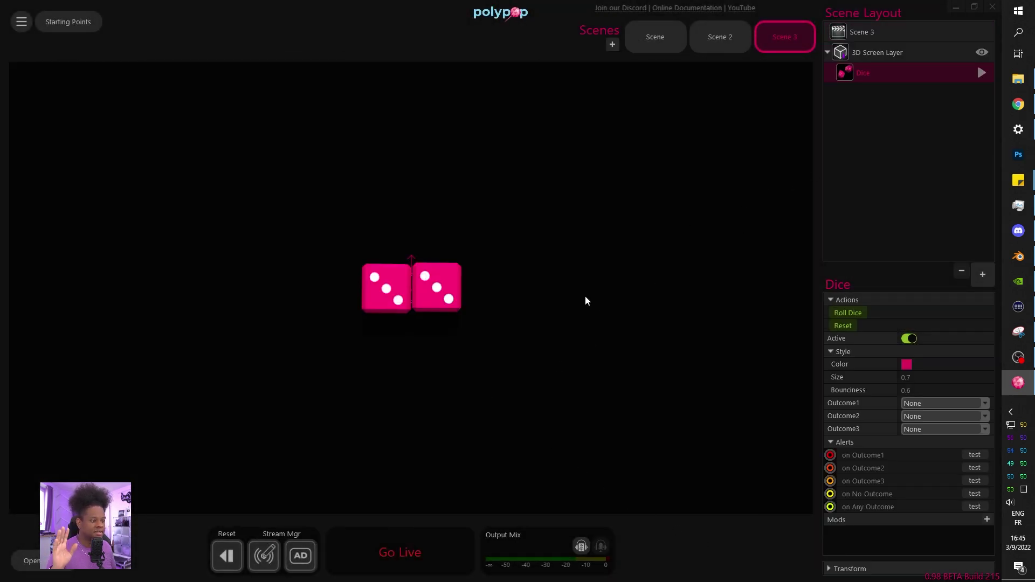
- Test the Dice element by rolling the dice once and switching Active off and back on
{"action": "left_click", "coordinate": [847, 313]}
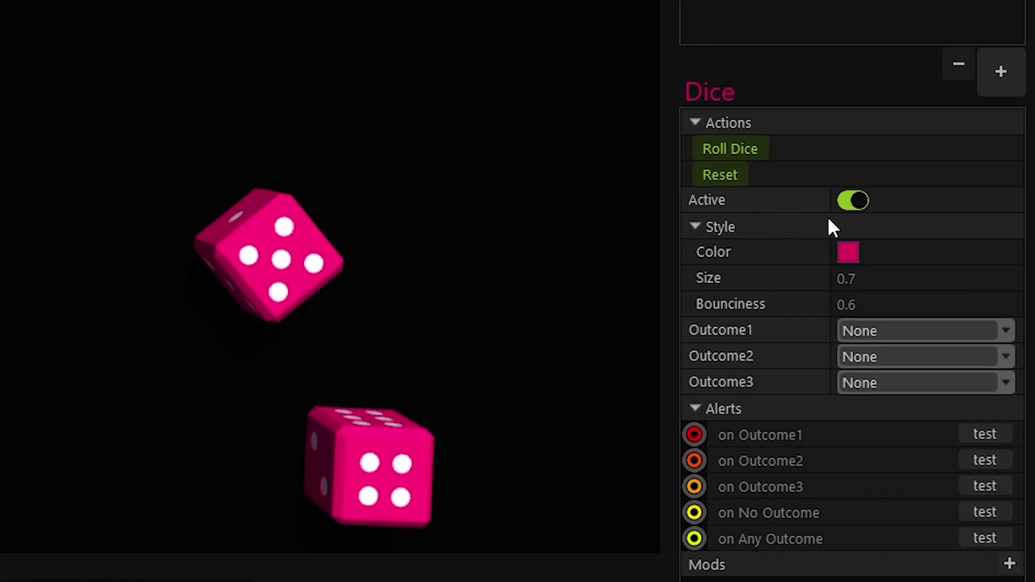
{"action": "left_click", "coordinate": [850, 201]}
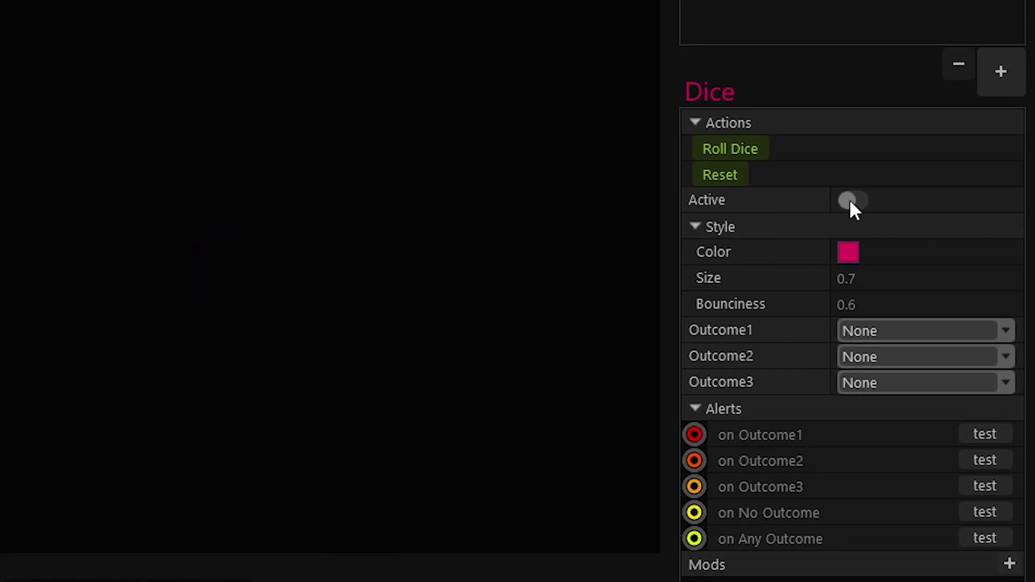
{"action": "left_click", "coordinate": [850, 202]}
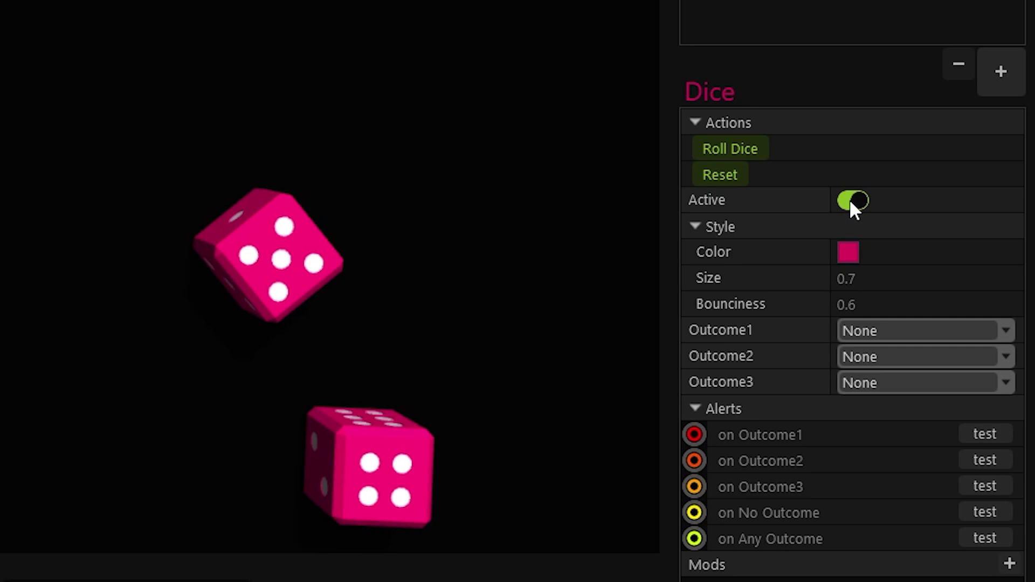
- Recolor the dice to purple (RGB 179, 12, 220) and set their size to 0.5
{"action": "left_click", "coordinate": [850, 253]}
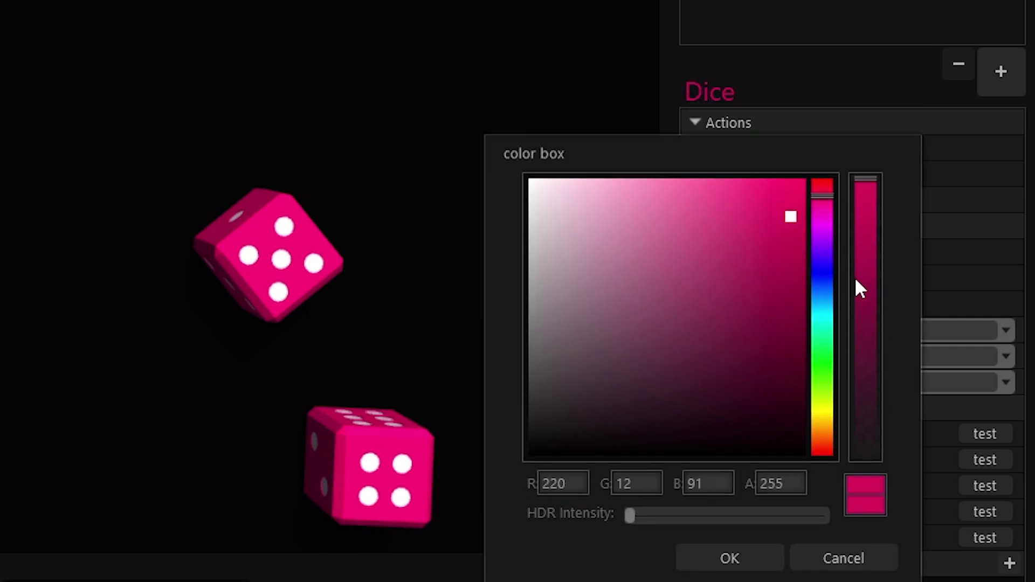
{"action": "left_click", "coordinate": [822, 237]}
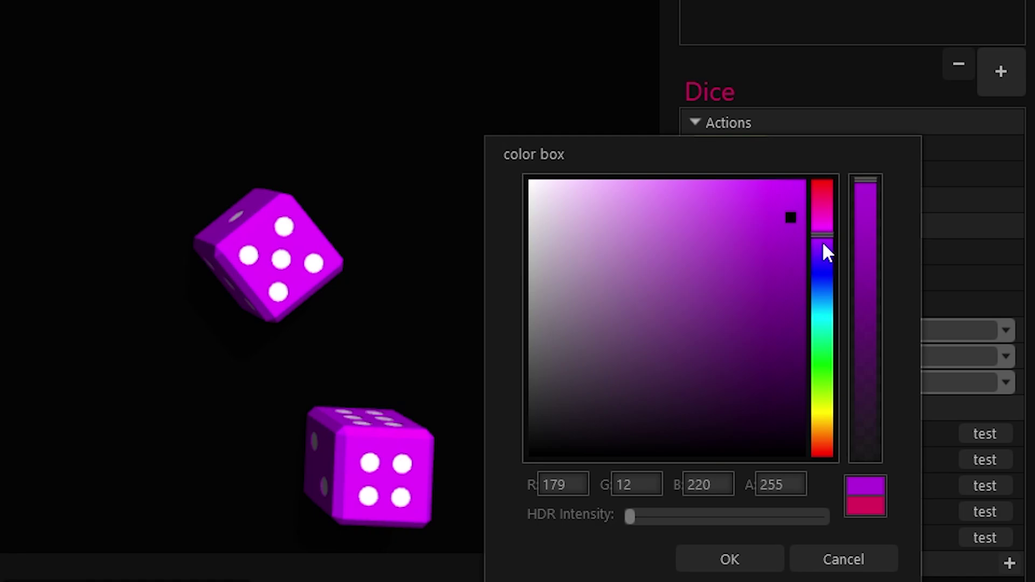
{"action": "left_click", "coordinate": [738, 559]}
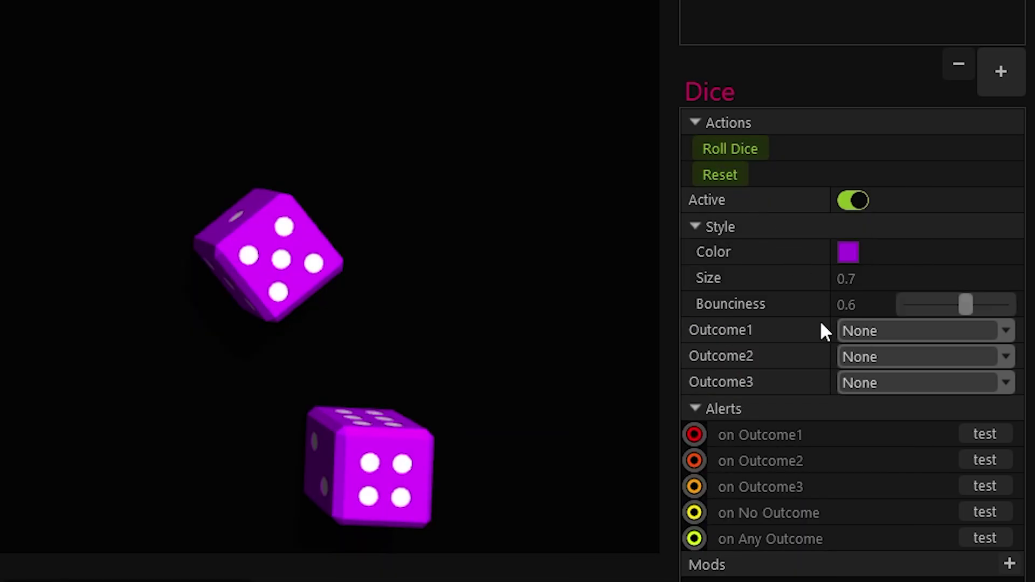
{"action": "left_click_drag", "start_coordinate": [938, 279], "coordinate": [910, 282]}
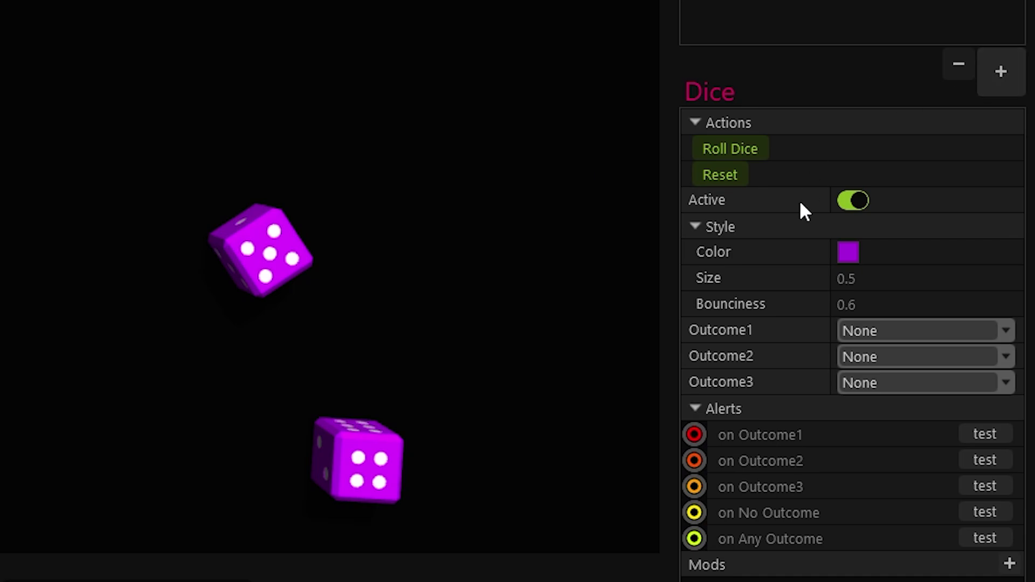
{"action": "mouse_move", "coordinate": [736, 487]}
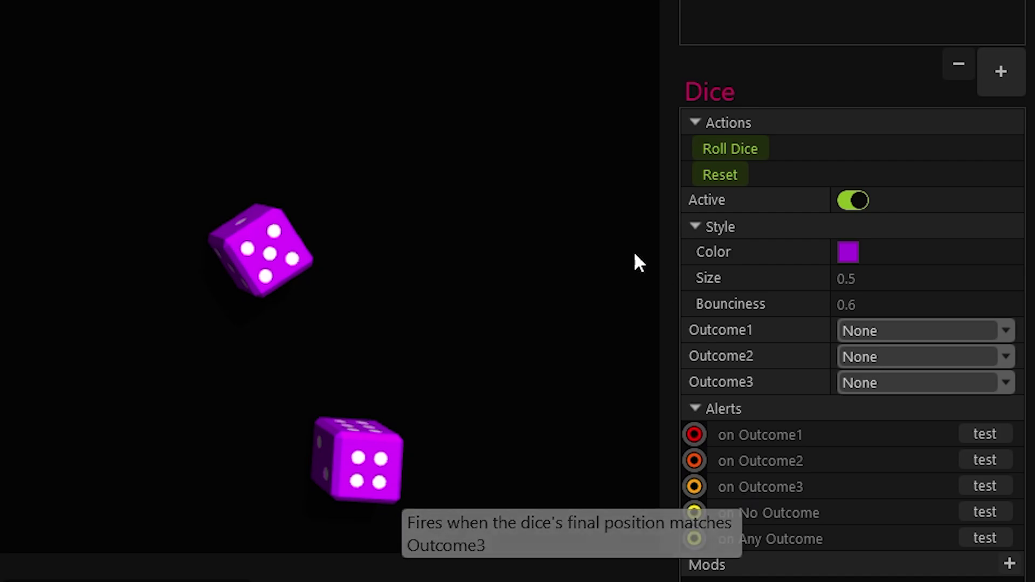
{"action": "mouse_move", "coordinate": [687, 438]}
{"action": "left_mouse_down"}
{"action": "mouse_move", "coordinate": [513, 388]}
{"action": "mouse_move", "coordinate": [701, 438]}
{"action": "left_mouse_up"}
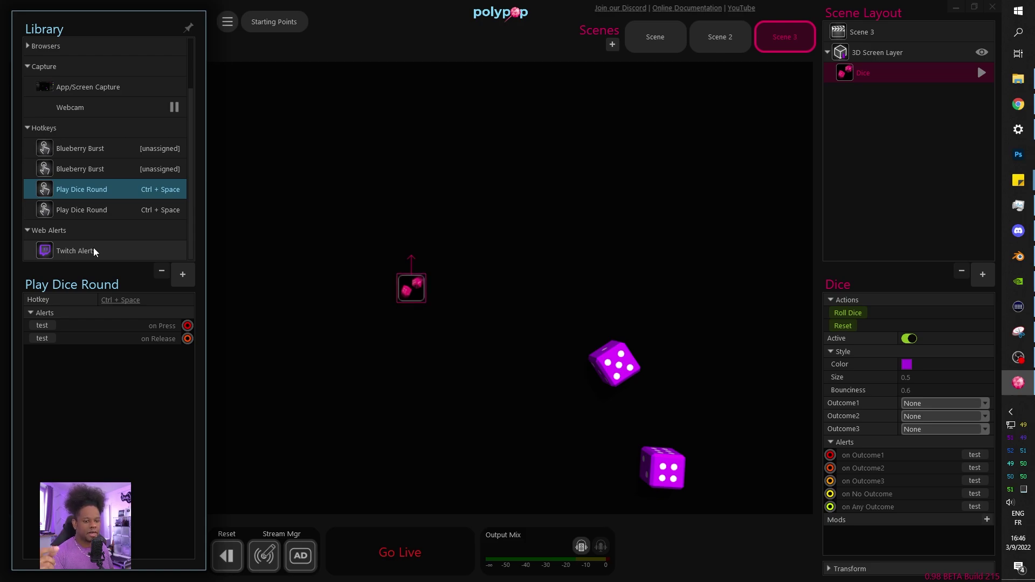
- Add a Channel Points alert to the library's Twitch Alerts with Roll the dice as its custom reward
{"action": "left_click", "coordinate": [93, 251]}
{"action": "scroll", "coordinate": [92, 339], "scroll_direction": "down", "scroll_amount": 1}
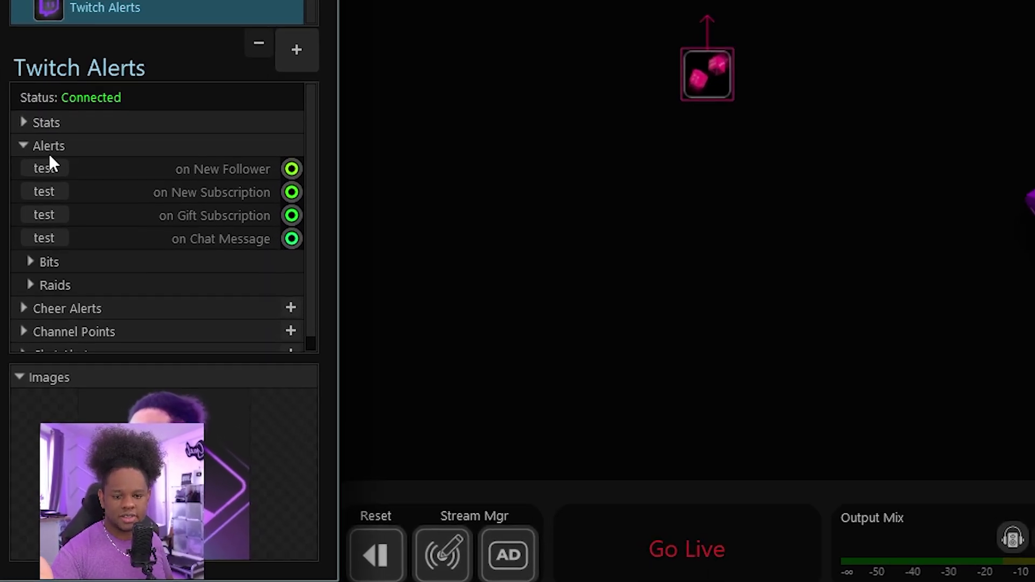
{"action": "left_click", "coordinate": [31, 320]}
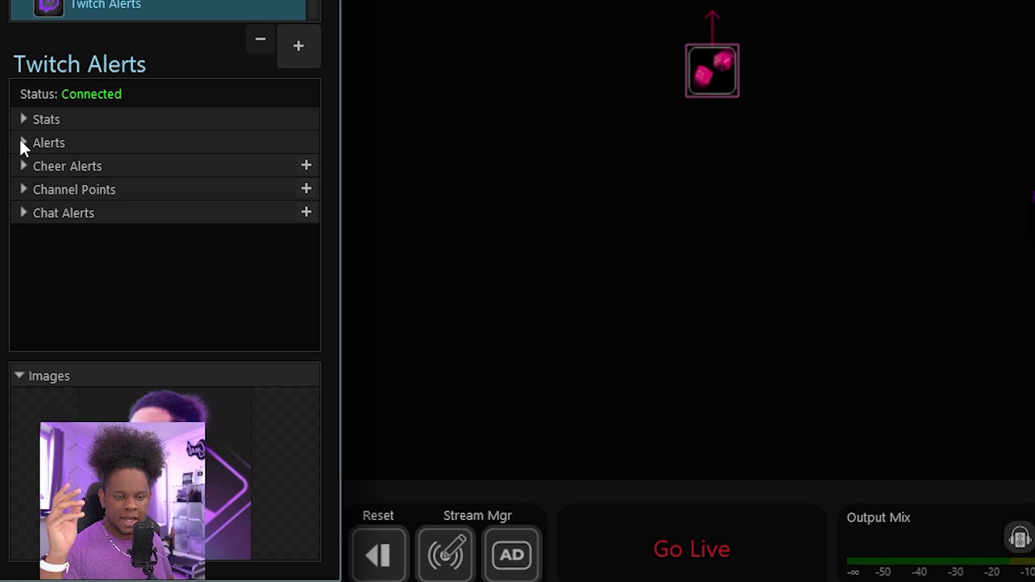
{"action": "left_click", "coordinate": [24, 190]}
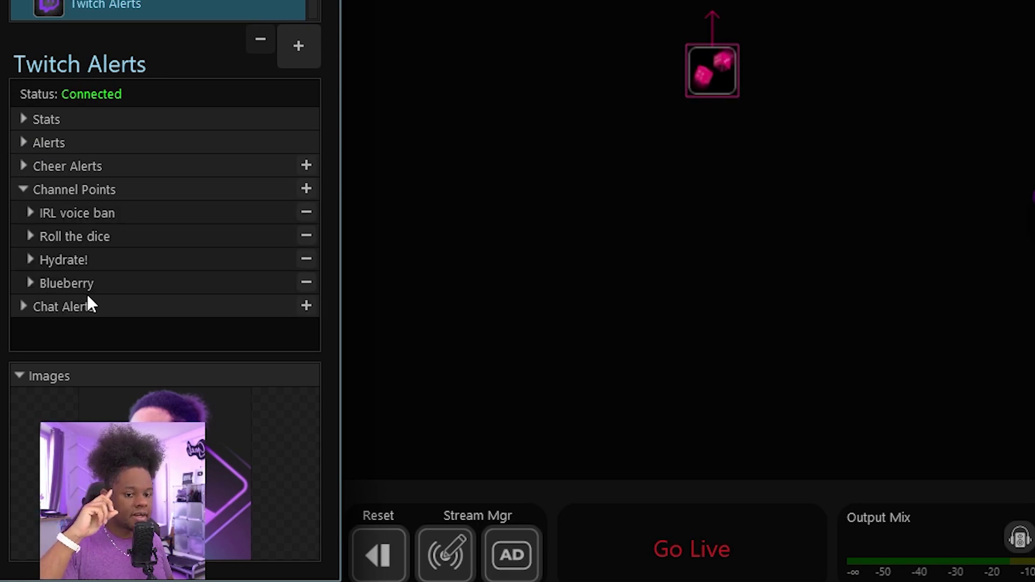
{"action": "left_click", "coordinate": [306, 189]}
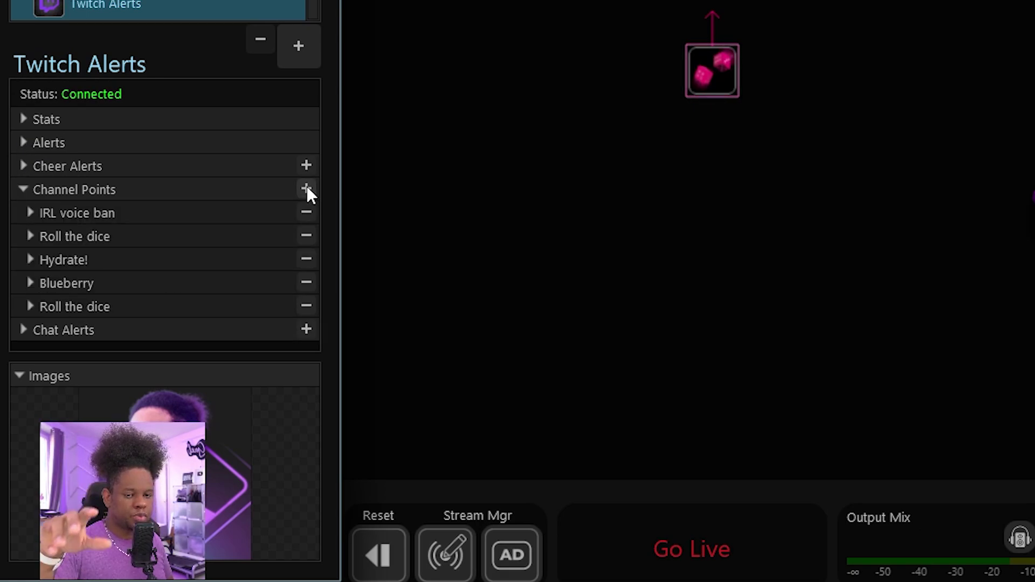
{"action": "left_click", "coordinate": [30, 306]}
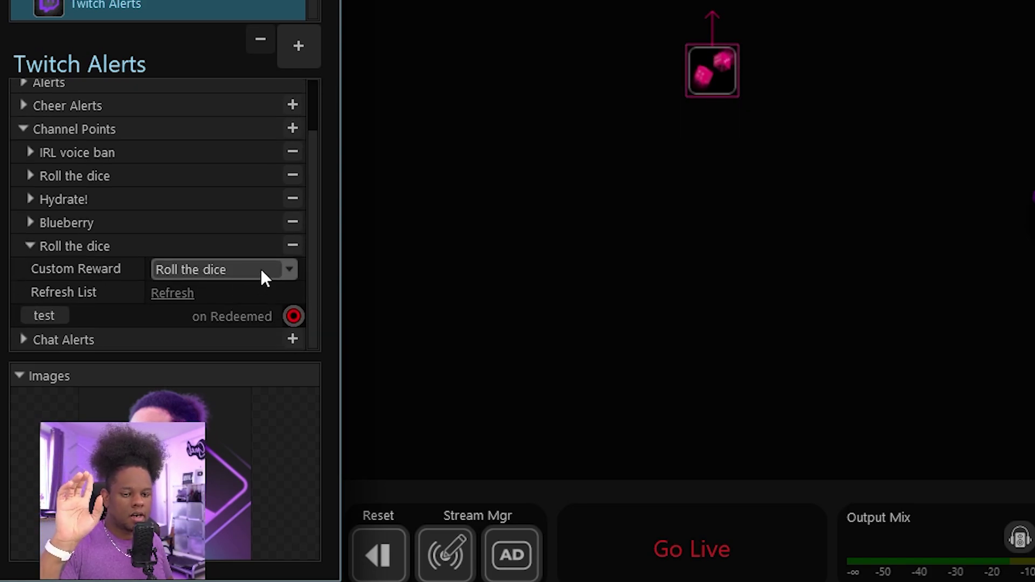
{"action": "left_click", "coordinate": [285, 271]}
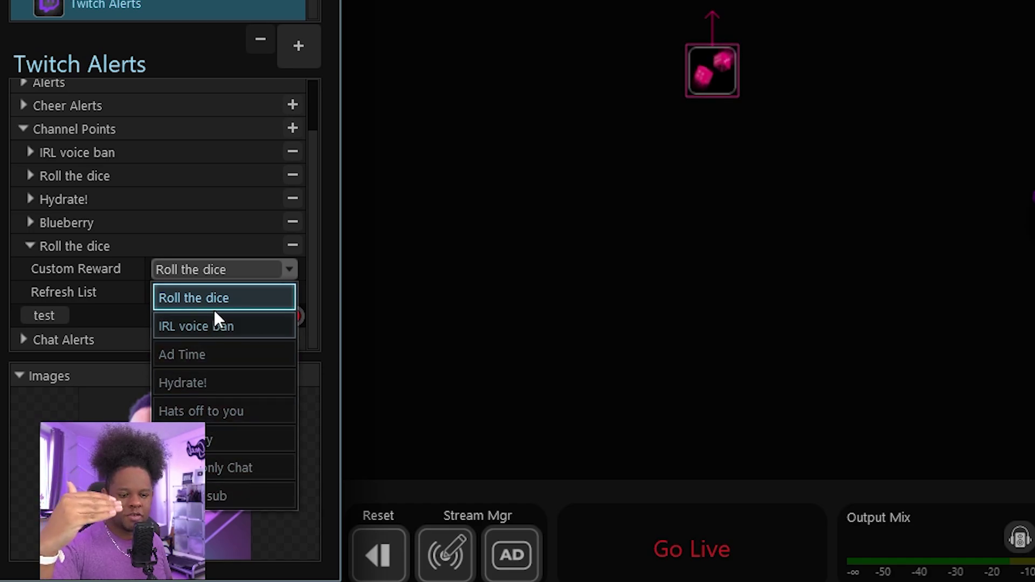
{"action": "left_click", "coordinate": [206, 296]}
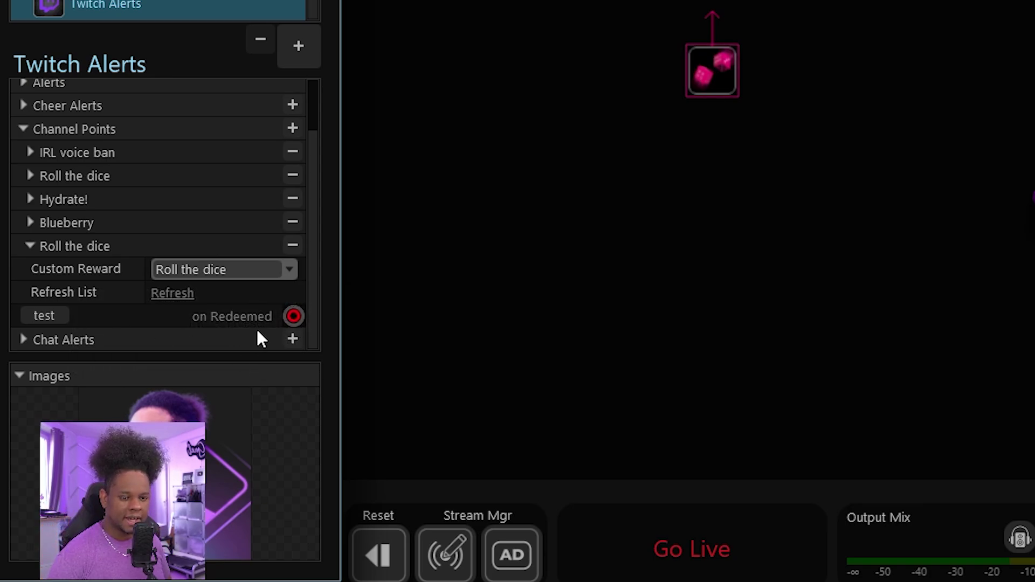
- Wire the reward's on Redeemed alert to the Dice's Active, set to on, and to Roll Dice, and test the redemption
{"action": "left_click_drag", "start_coordinate": [294, 318], "coordinate": [1034, 164]}
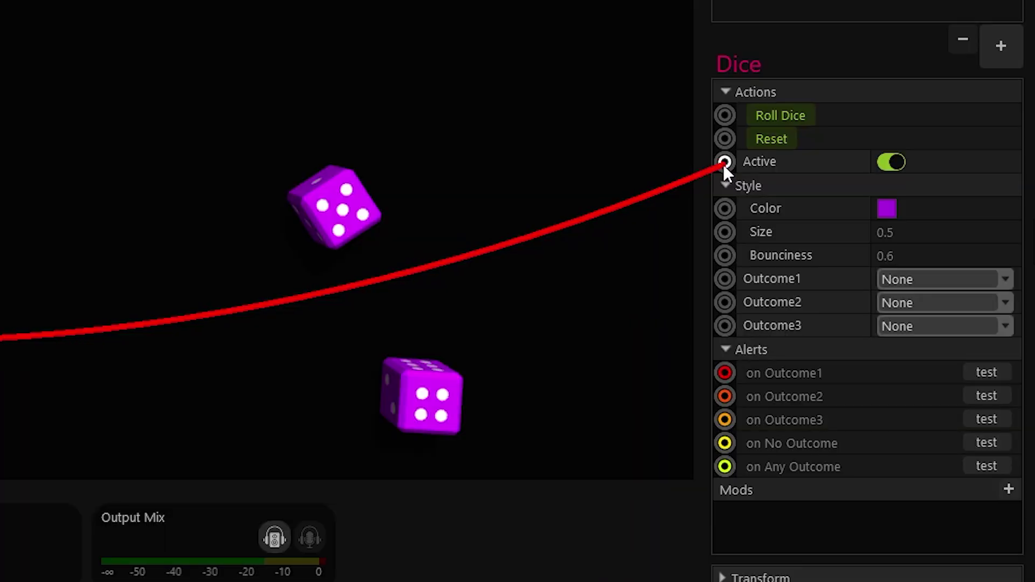
{"action": "left_click_drag", "start_coordinate": [723, 164], "coordinate": [726, 164]}
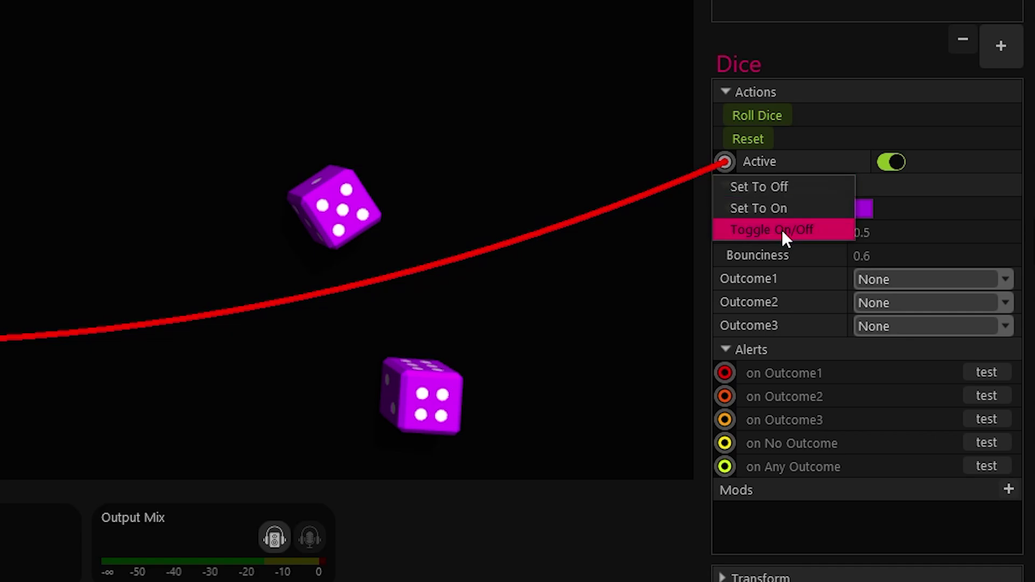
{"action": "left_click", "coordinate": [794, 213]}
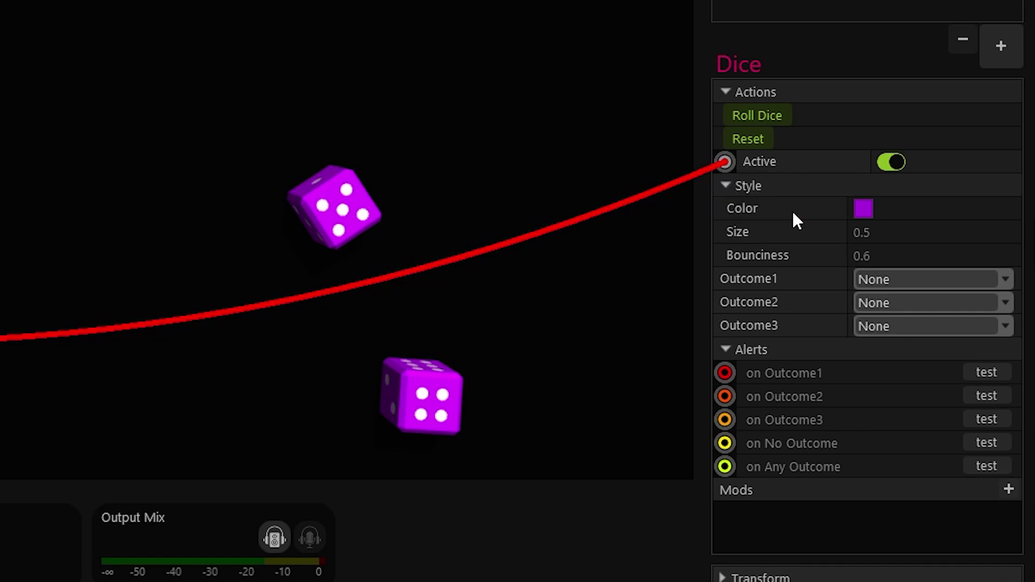
{"action": "left_click_drag", "start_coordinate": [1, 319], "coordinate": [720, 116]}
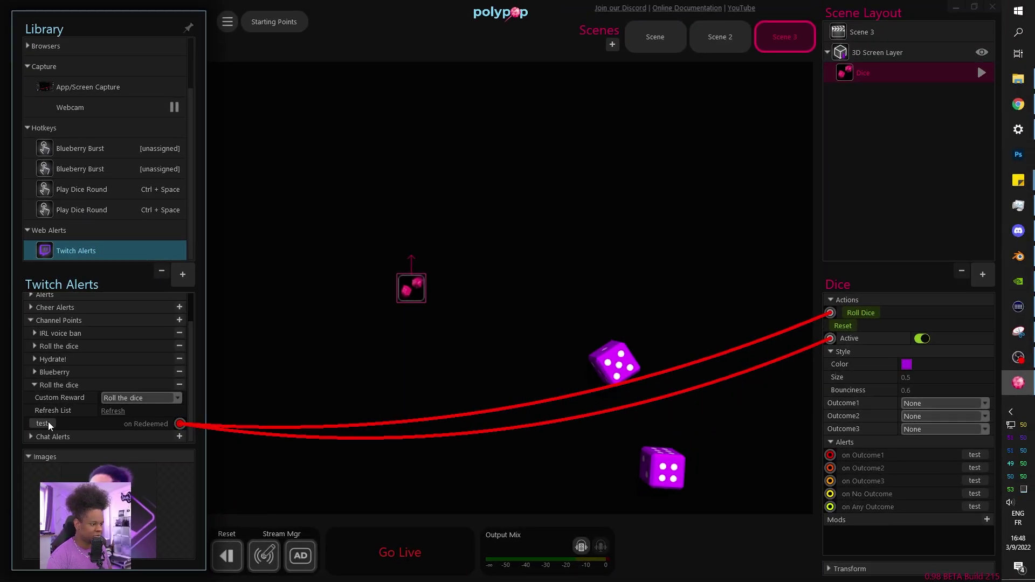
{"action": "left_click", "coordinate": [43, 423]}
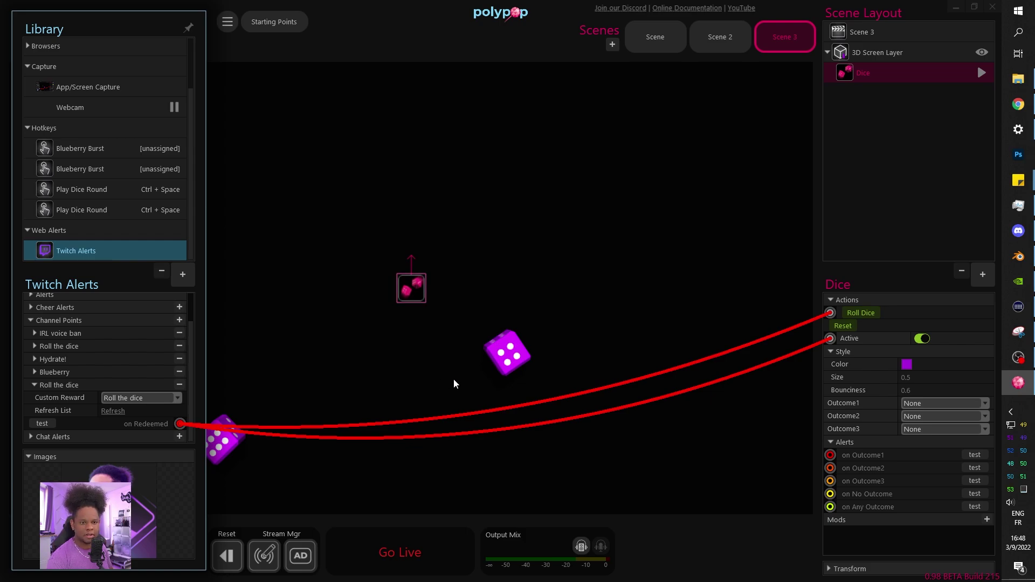
- Add a Countdown Alert to the library and set its time to 00:00:05
{"action": "left_click", "coordinate": [183, 275]}
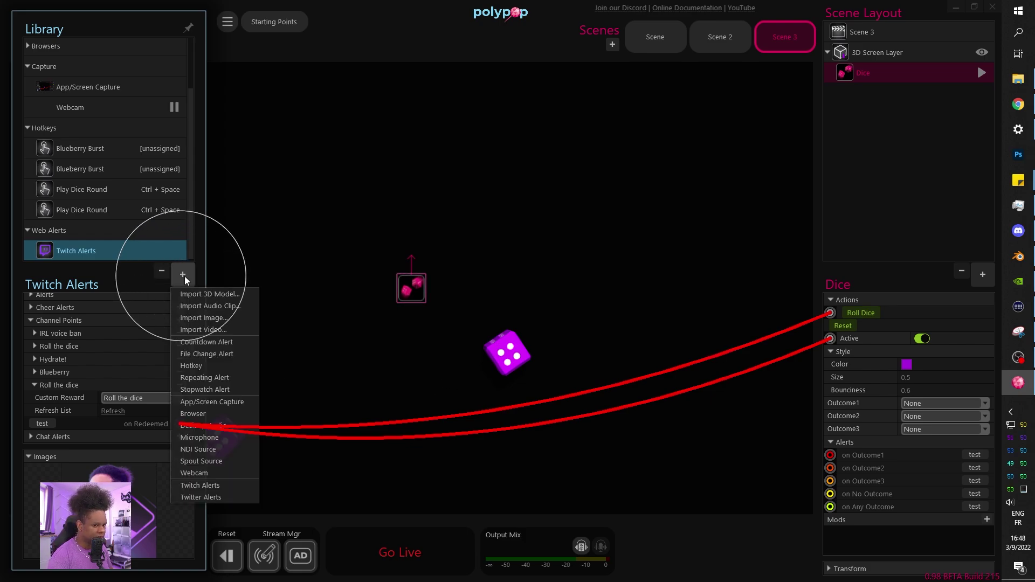
{"action": "left_click", "coordinate": [213, 342]}
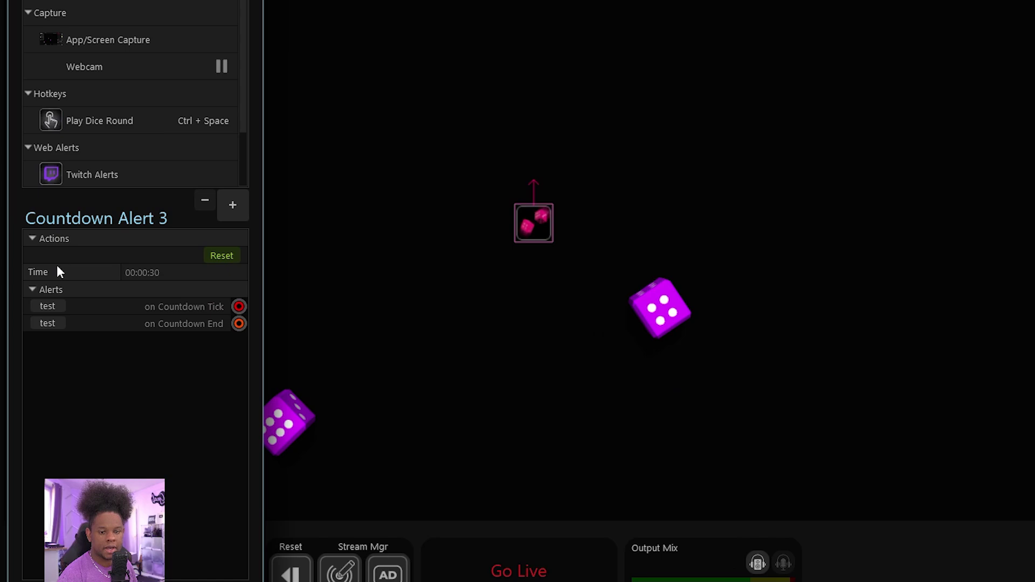
{"action": "left_click_drag", "start_coordinate": [125, 272], "coordinate": [151, 272]}
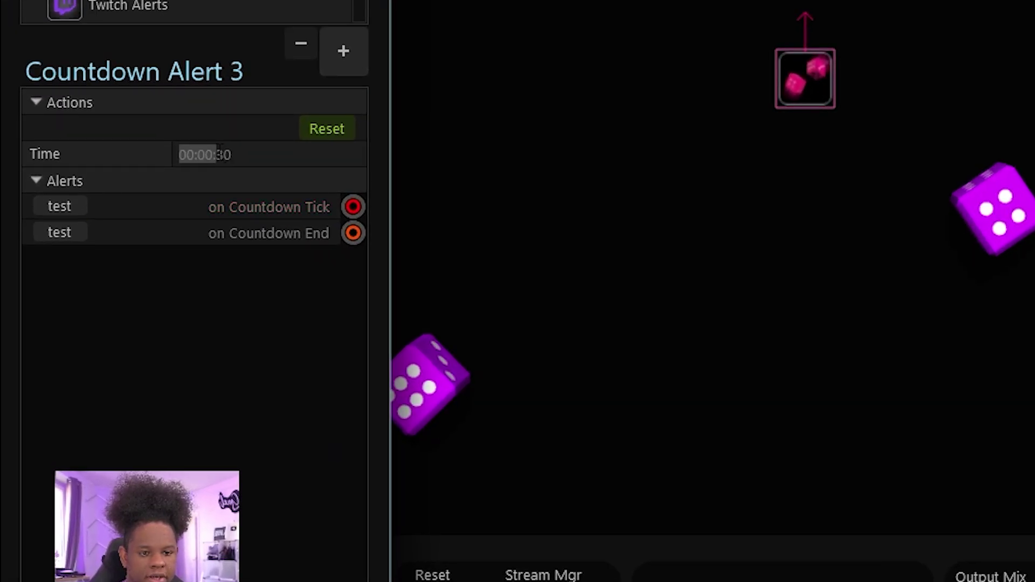
{"action": "left_click", "coordinate": [217, 154]}
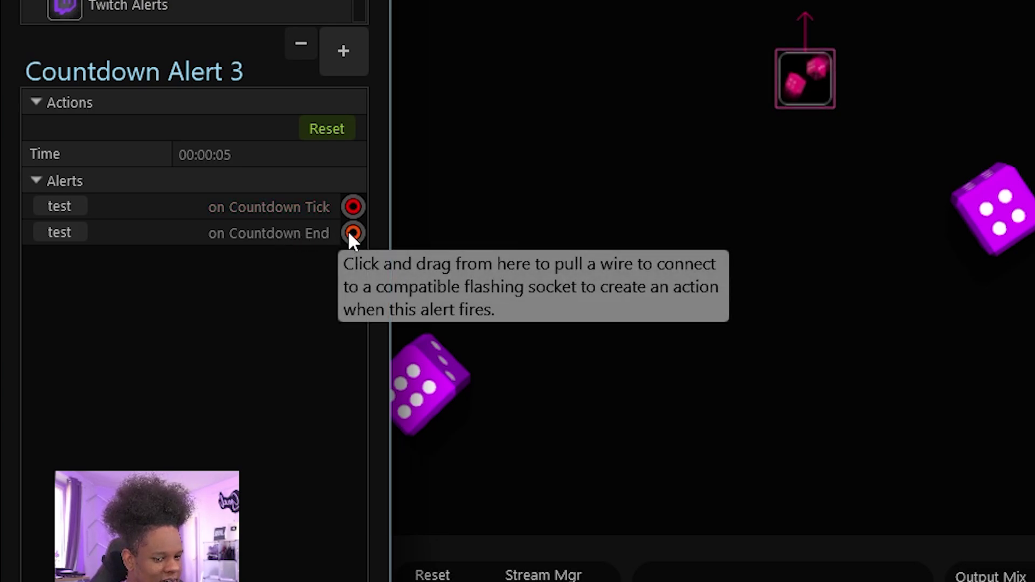
- Wire the on Countdown End alert to the Dice's Active property with the Set To Off action
{"action": "left_click_drag", "start_coordinate": [353, 233], "coordinate": [992, 292]}
{"action": "left_click_drag", "start_coordinate": [35, 294], "coordinate": [690, 182]}
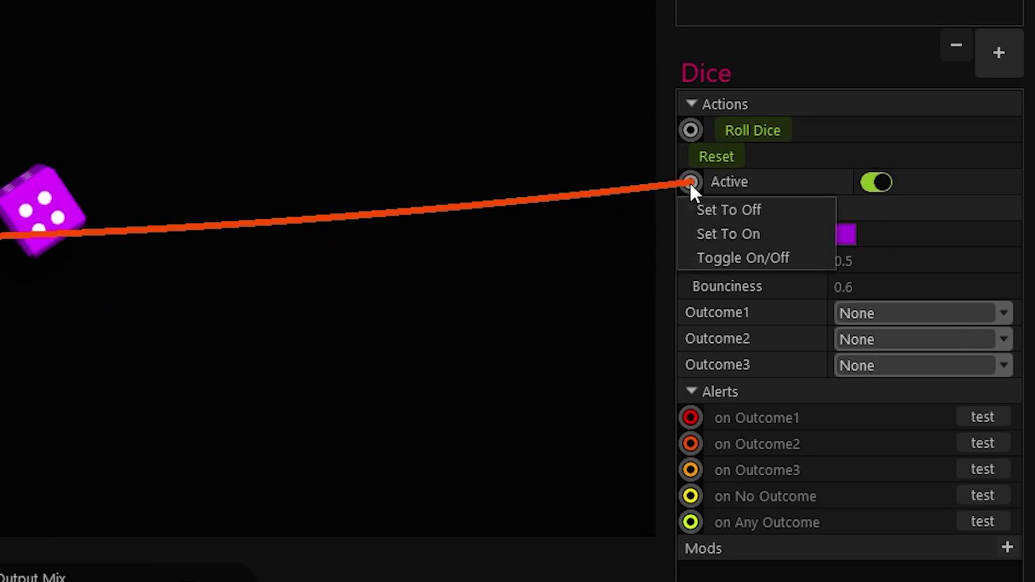
{"action": "left_click", "coordinate": [714, 210]}
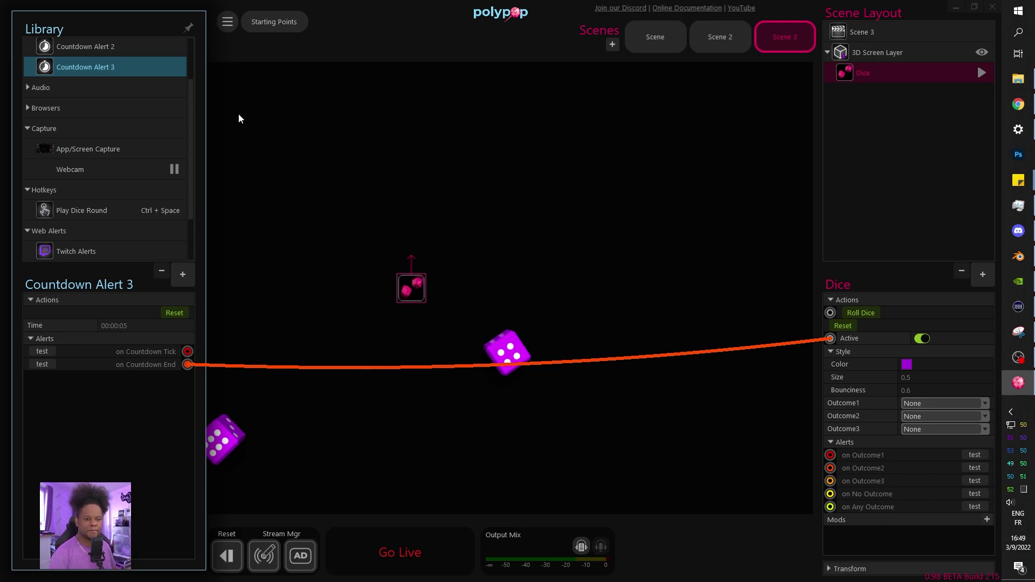
- Review how Twitch Alerts and Countdown Alert 3 are each wired to the Dice element
{"action": "left_click", "coordinate": [69, 252]}
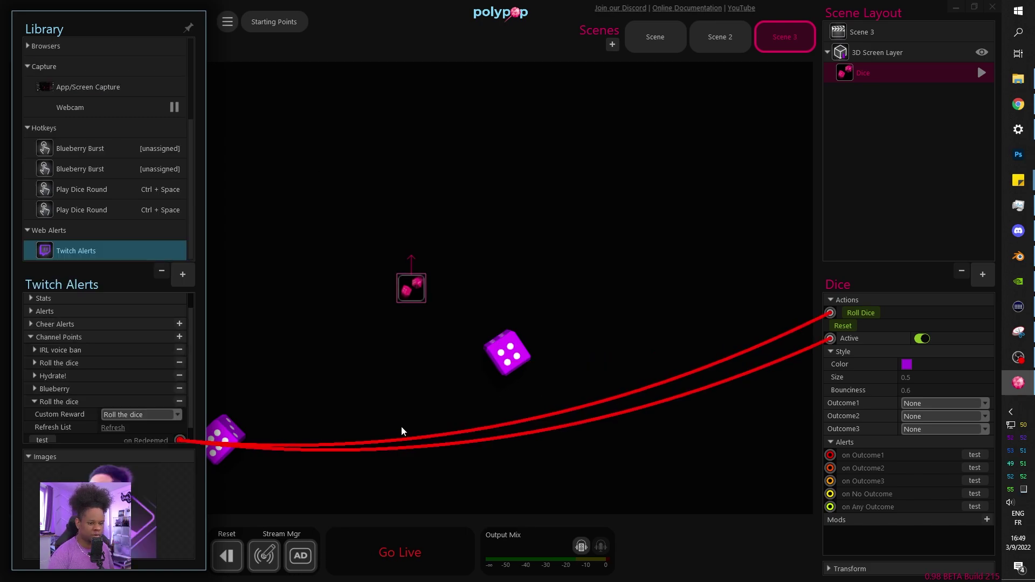
{"action": "scroll", "coordinate": [104, 183], "scroll_direction": "up", "scroll_amount": 3}
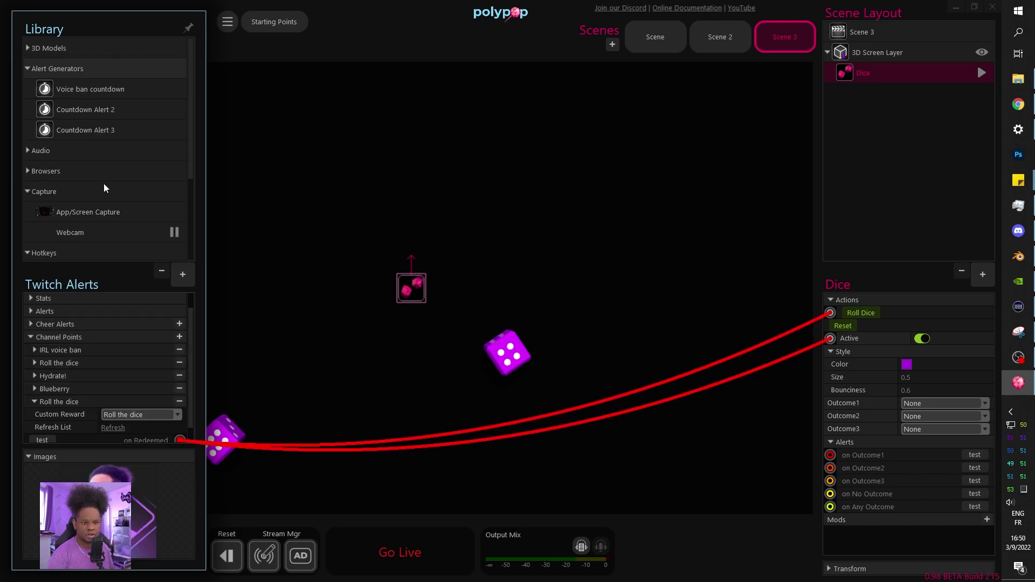
{"action": "left_click", "coordinate": [82, 129]}
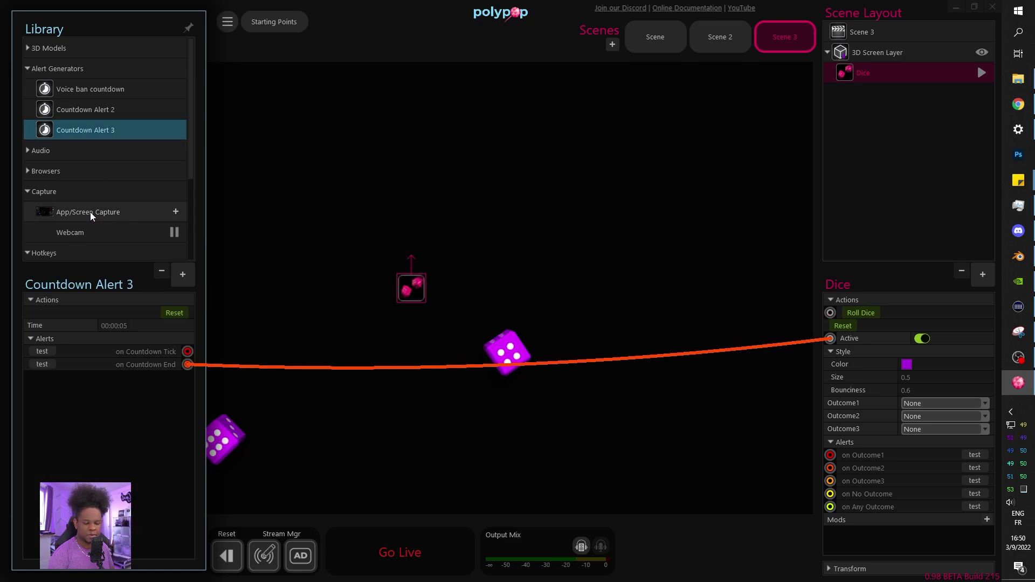
{"action": "scroll", "coordinate": [90, 212], "scroll_direction": "down", "scroll_amount": 2}
{"action": "scroll", "coordinate": [83, 231], "scroll_direction": "down", "scroll_amount": 2}
{"action": "left_click", "coordinate": [89, 251]}
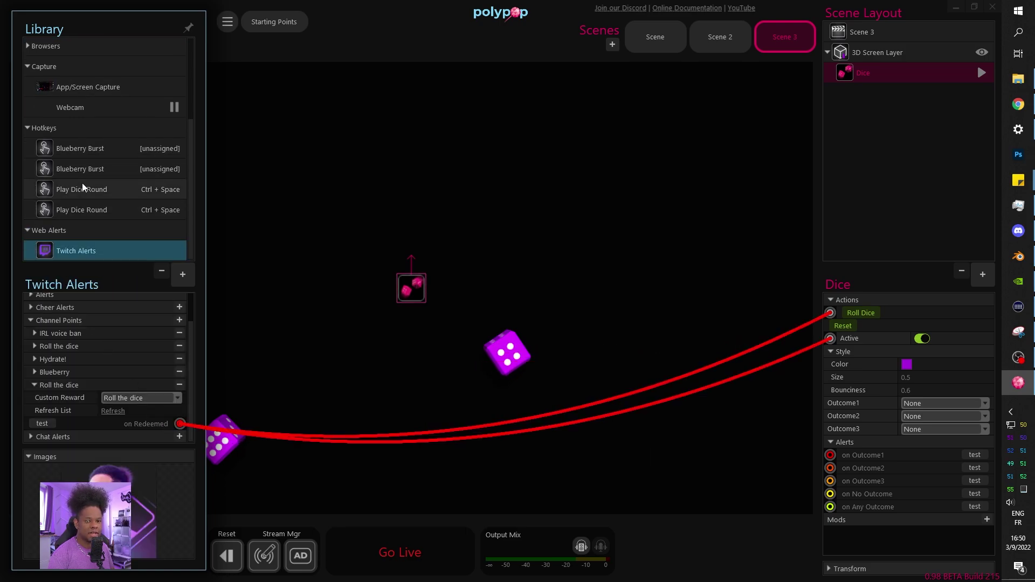
- Wire the Roll the dice reward's on Redeemed alert to the Reset action of Countdown Alert 3 and check the connection's source
{"action": "scroll", "coordinate": [87, 153], "scroll_direction": "up", "scroll_amount": 6}
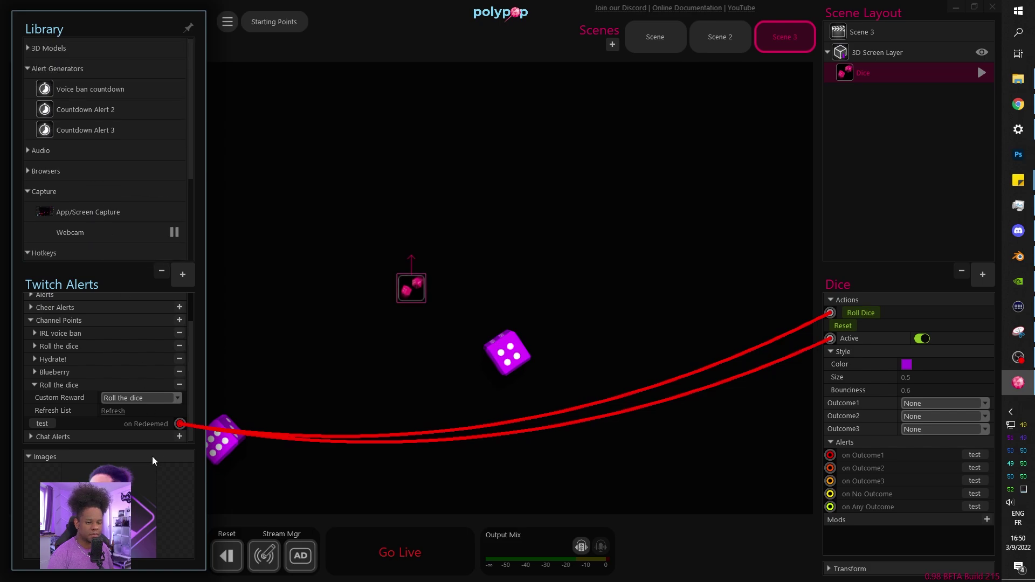
{"action": "left_click_drag", "start_coordinate": [180, 423], "coordinate": [236, 402]}
{"action": "left_click_drag", "start_coordinate": [282, 373], "coordinate": [188, 320]}
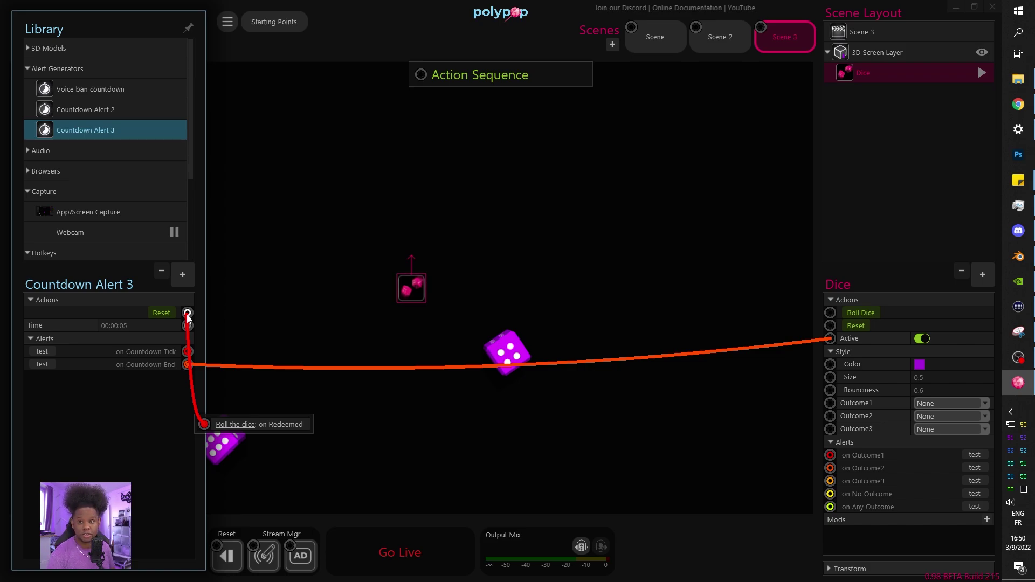
{"action": "left_click", "coordinate": [186, 315]}
{"action": "mouse_move", "coordinate": [188, 317]}
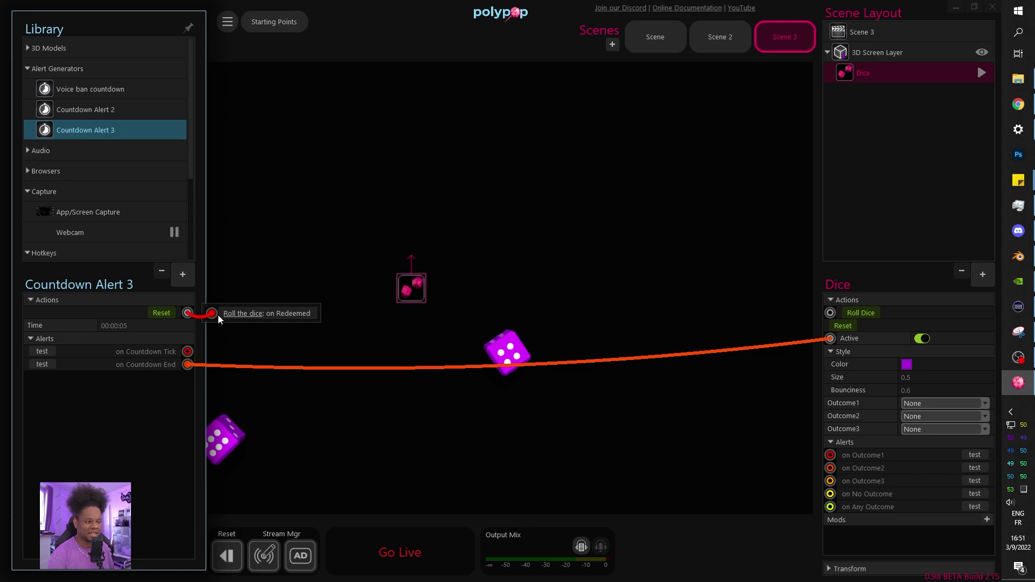
{"action": "left_click_drag", "start_coordinate": [218, 314], "coordinate": [830, 339]}
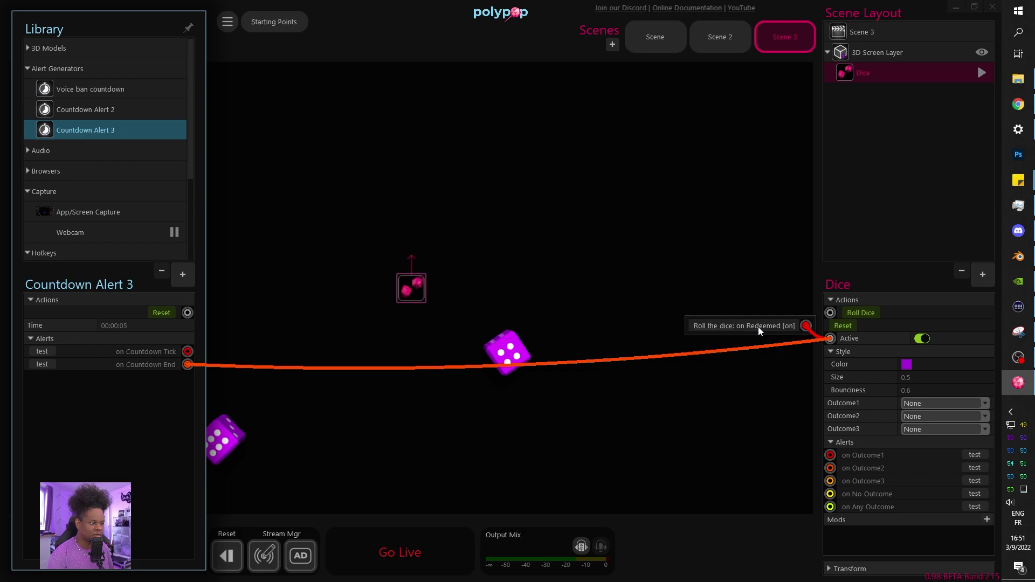
{"action": "left_click_drag", "start_coordinate": [759, 327], "coordinate": [831, 338]}
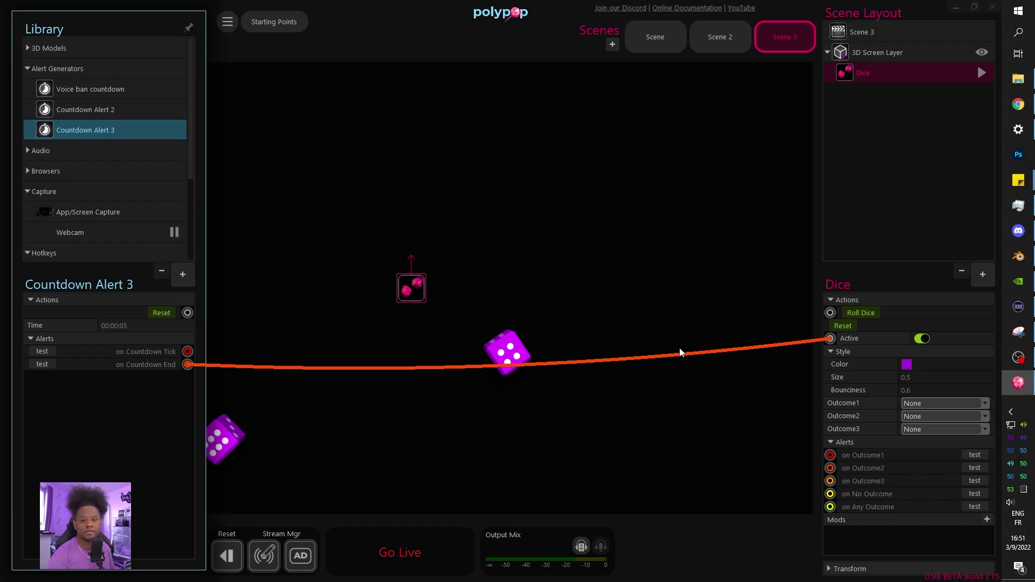
- Test the Roll the dice channel point redemption from Twitch Alerts with the countdown reset wired in
{"action": "scroll", "coordinate": [72, 183], "scroll_direction": "down", "scroll_amount": 5}
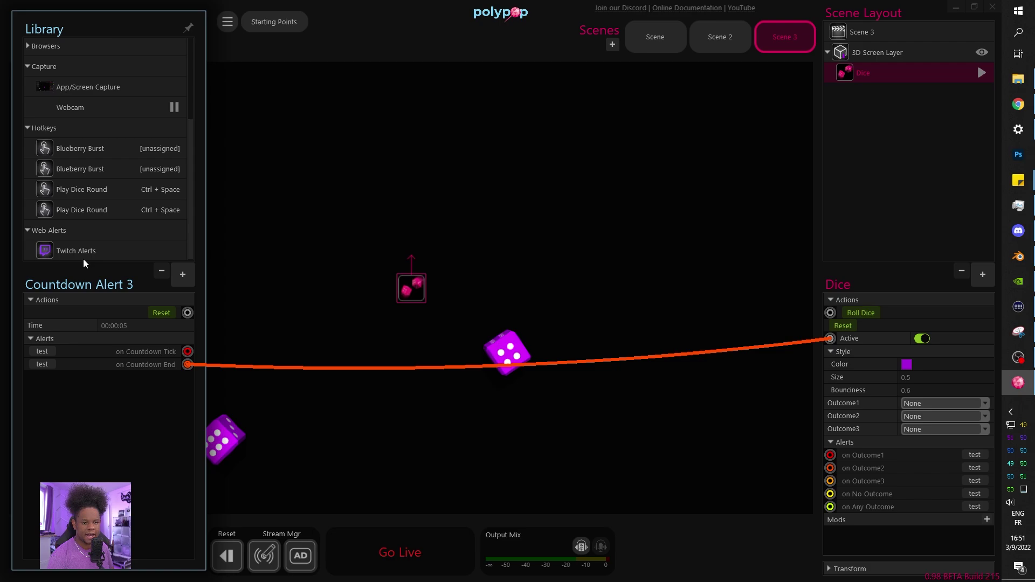
{"action": "left_click", "coordinate": [83, 256]}
{"action": "scroll", "coordinate": [75, 372], "scroll_direction": "down", "scroll_amount": 1}
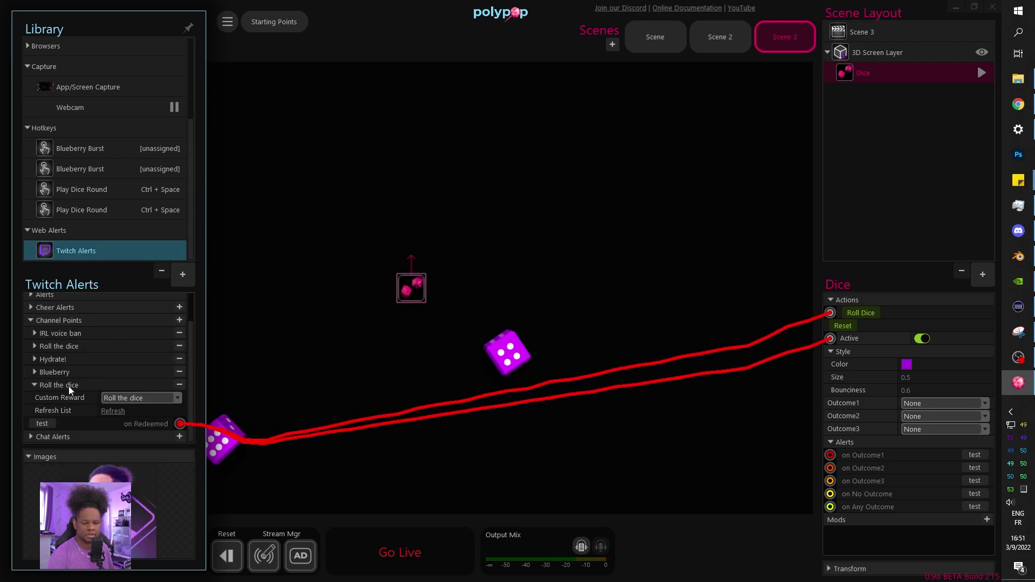
{"action": "left_click", "coordinate": [42, 424]}
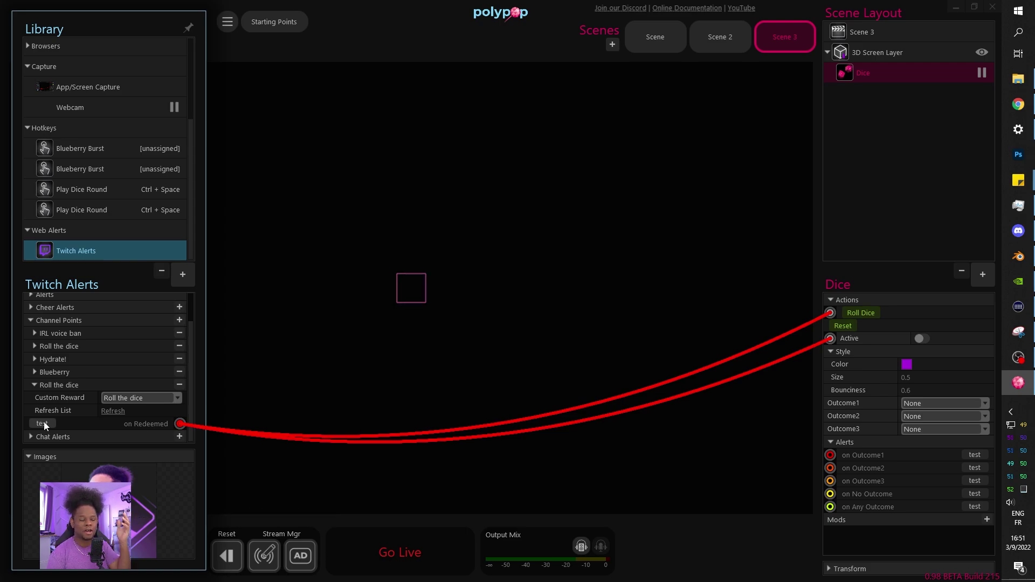
- Add the Star 5 preset from the 3D Objects category to the scene as a 3D Object Emitter
{"action": "left_click", "coordinate": [917, 160]}
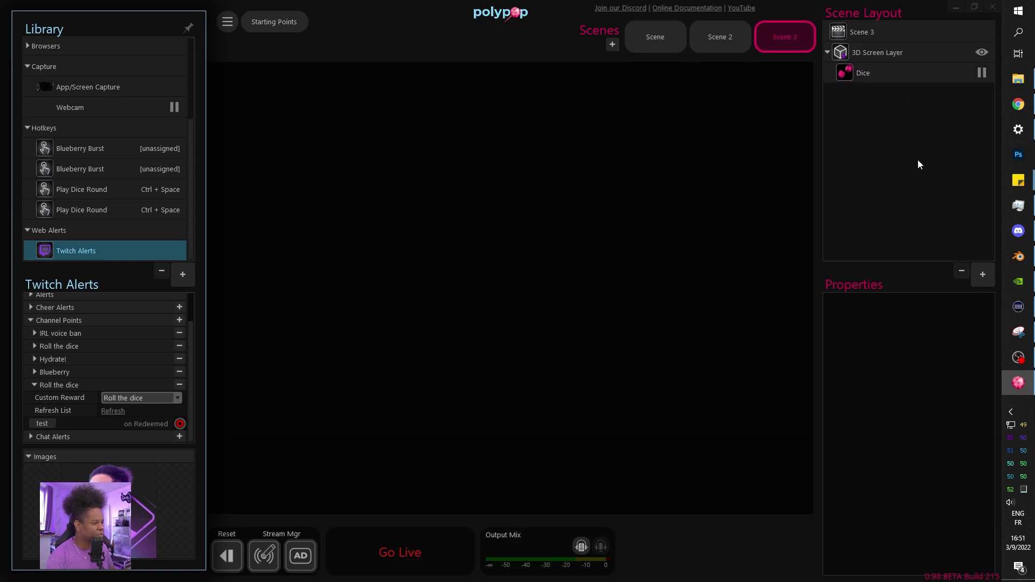
{"action": "left_click", "coordinate": [976, 277]}
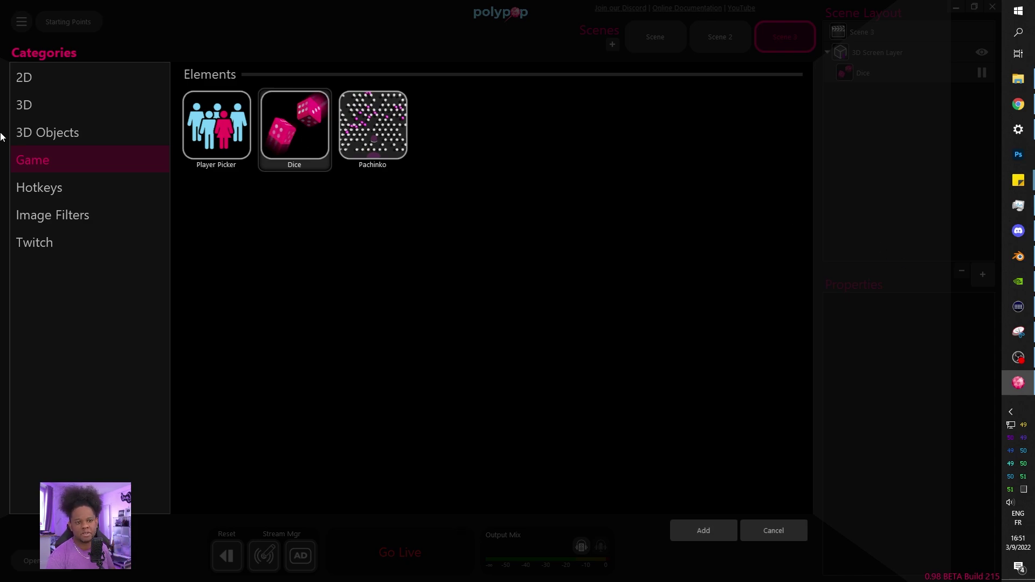
{"action": "left_click", "coordinate": [42, 103]}
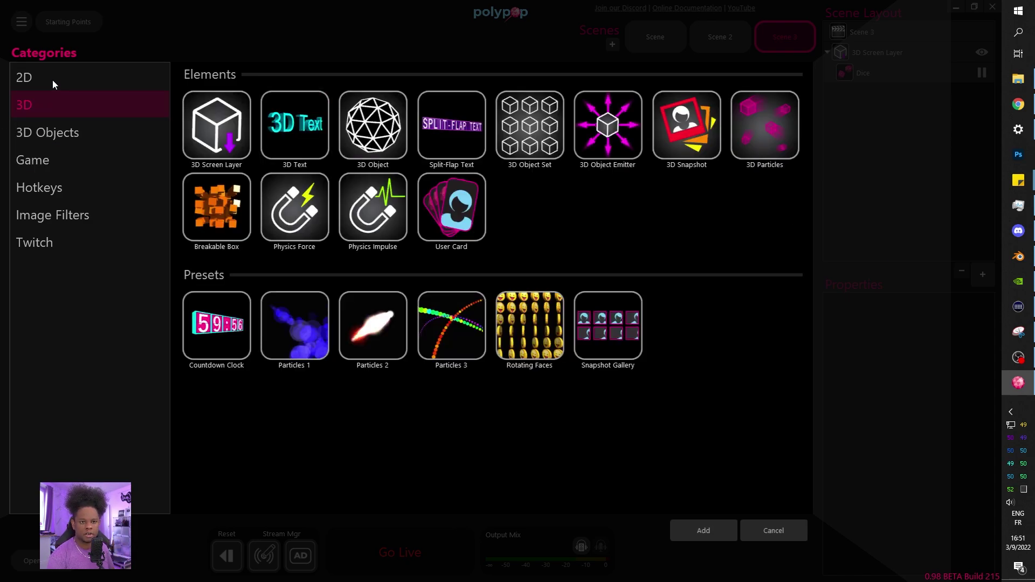
{"action": "left_click", "coordinate": [51, 84]}
{"action": "left_click", "coordinate": [56, 113]}
{"action": "left_click", "coordinate": [60, 132]}
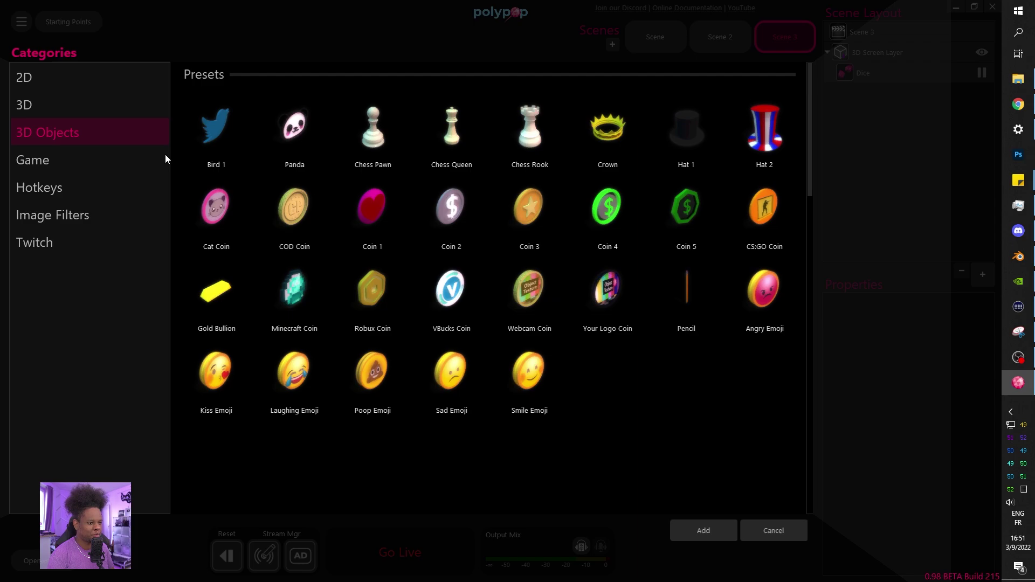
{"action": "scroll", "coordinate": [497, 286], "scroll_direction": "down", "scroll_amount": 15}
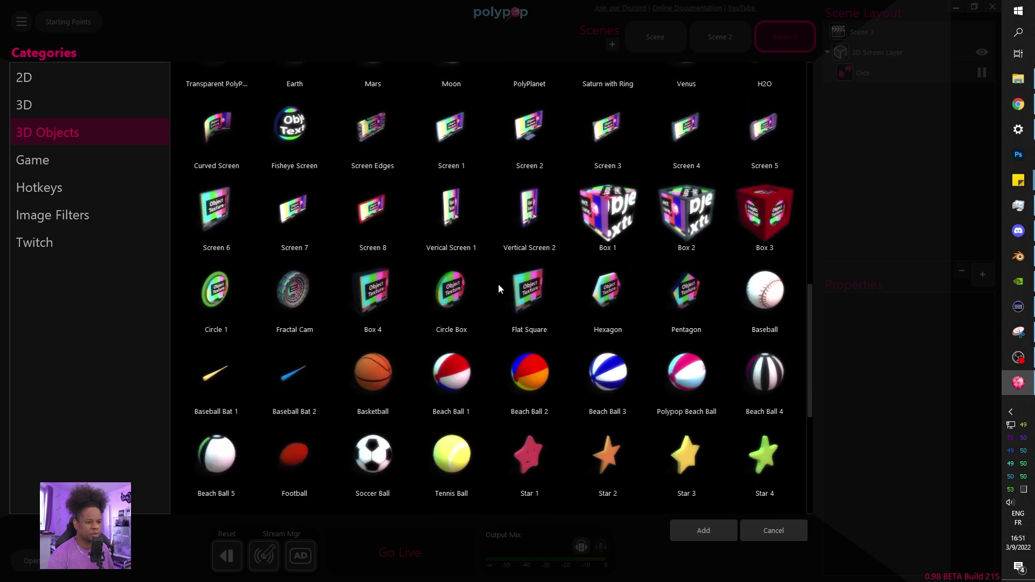
{"action": "scroll", "coordinate": [498, 284], "scroll_direction": "up", "scroll_amount": 2}
{"action": "left_click", "coordinate": [217, 291]}
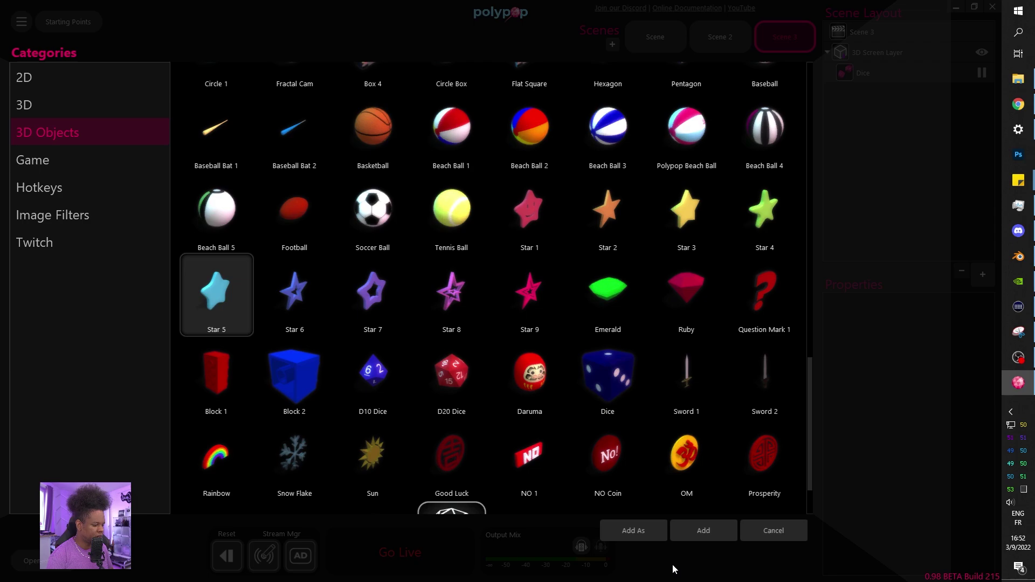
{"action": "left_click", "coordinate": [642, 531]}
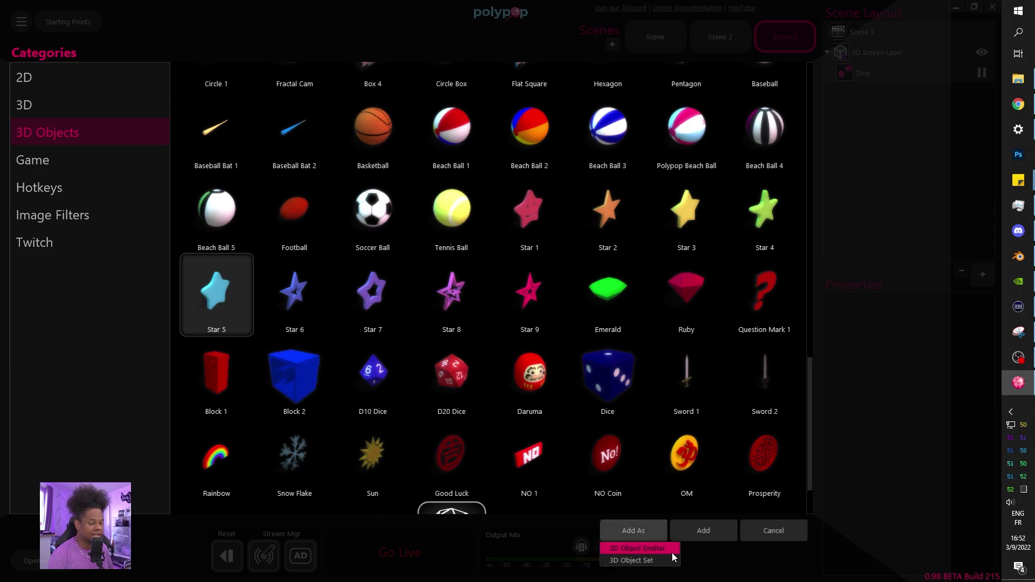
{"action": "left_click", "coordinate": [662, 548]}
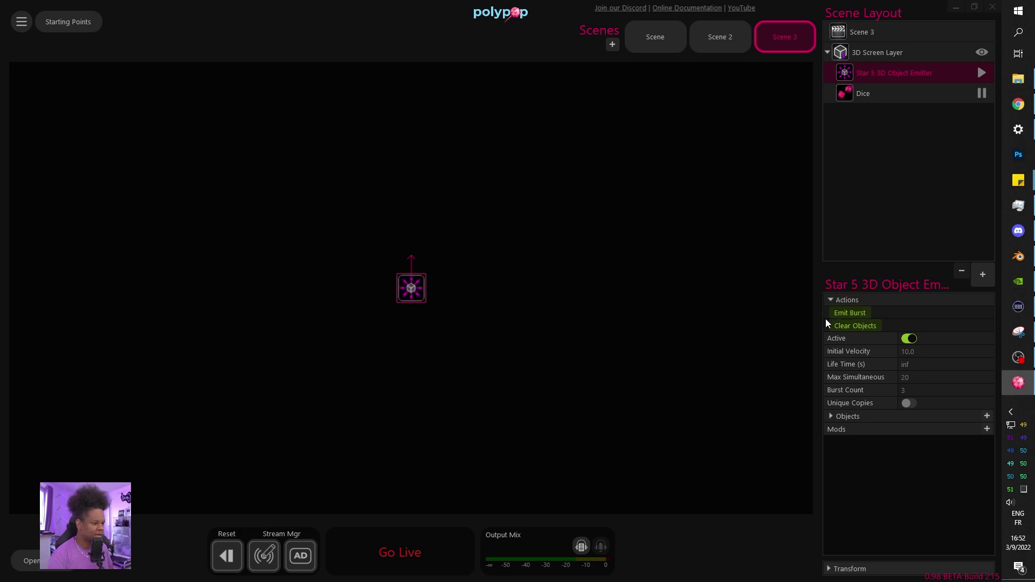
- Emit a test burst from the Star 5 emitter and open the settings of its 3D Object
{"action": "left_click", "coordinate": [860, 312]}
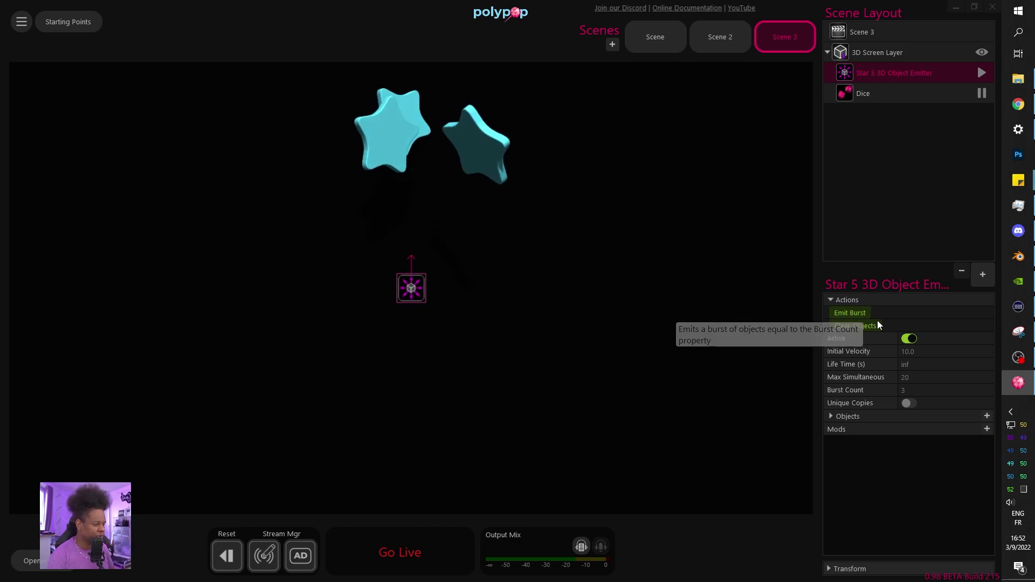
{"action": "left_click", "coordinate": [830, 416]}
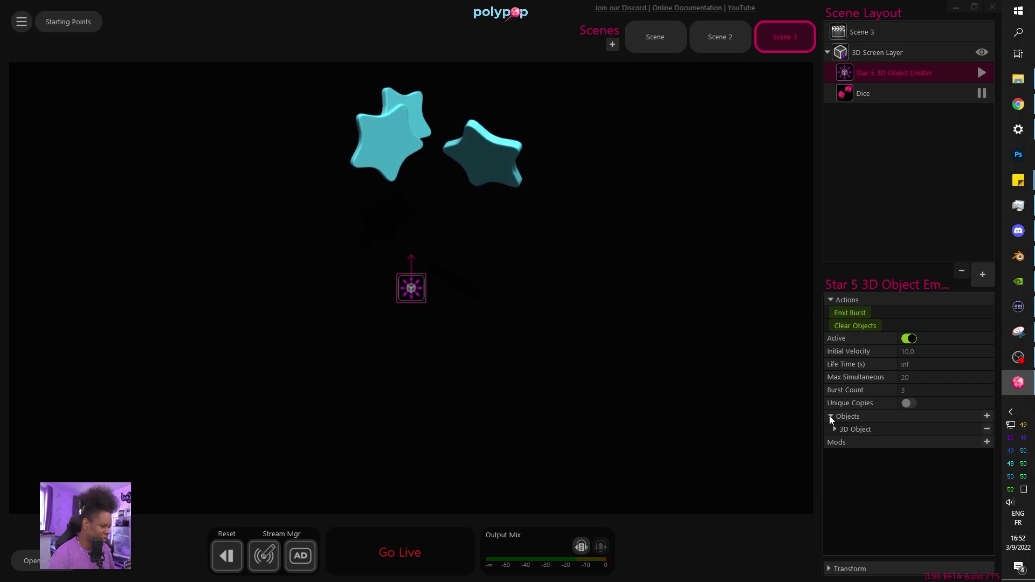
{"action": "left_click", "coordinate": [835, 429]}
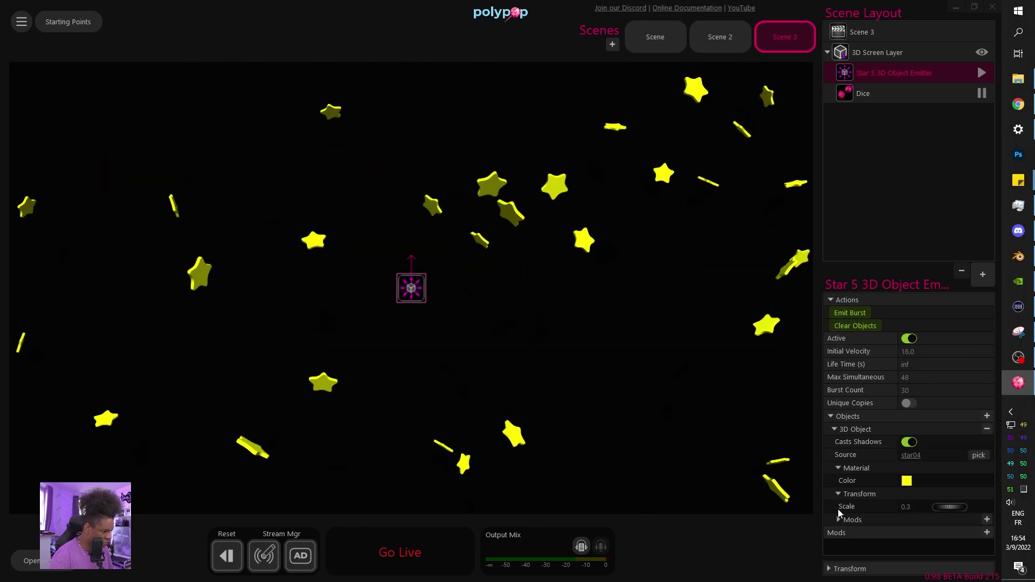
- Clear the emitted stars, set the emitter's Life Time to about 1.1754 s and test a burst
{"action": "left_click", "coordinate": [854, 325]}
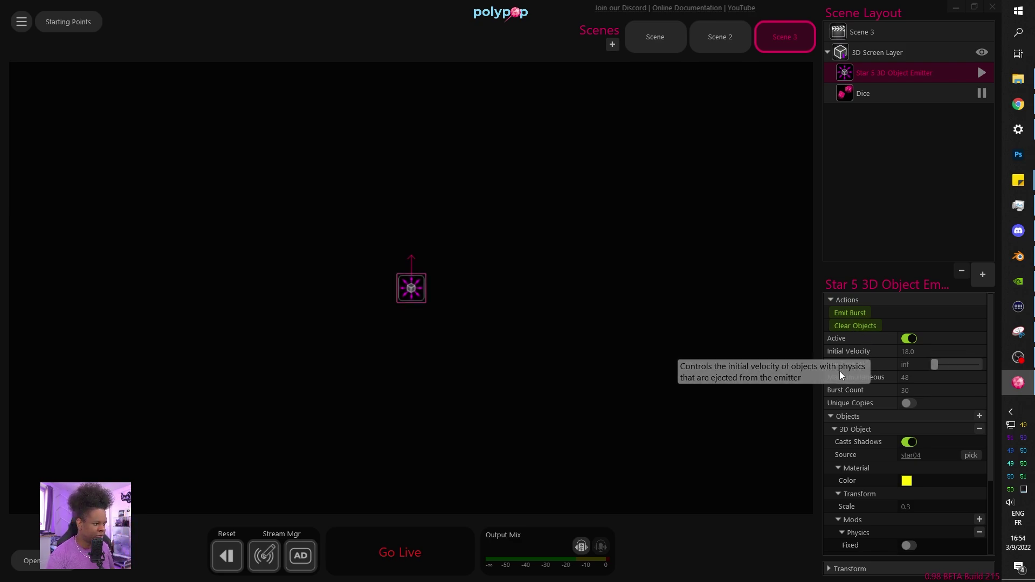
{"action": "mouse_move", "coordinate": [836, 365]}
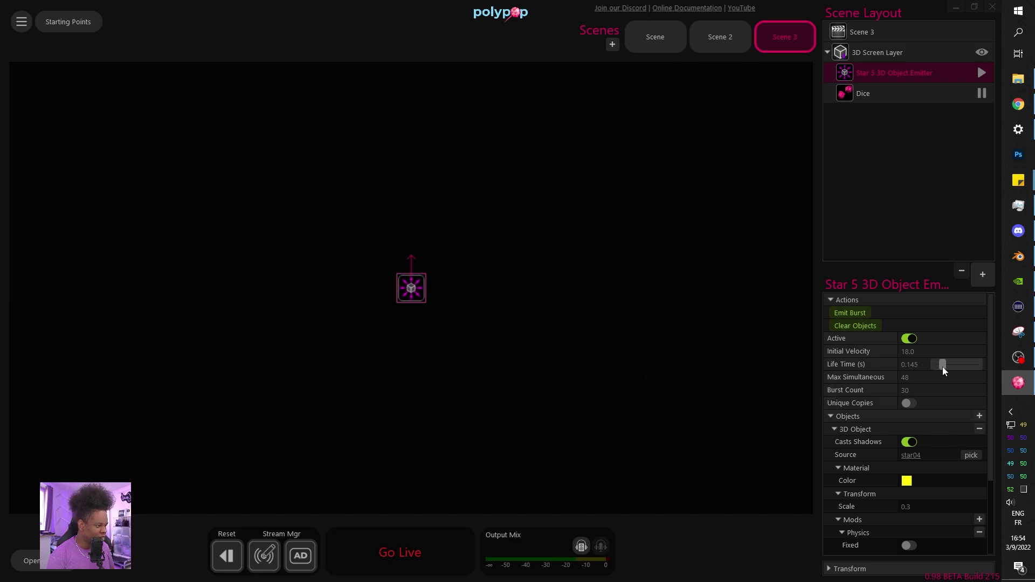
{"action": "left_click_drag", "start_coordinate": [946, 366], "coordinate": [964, 367]}
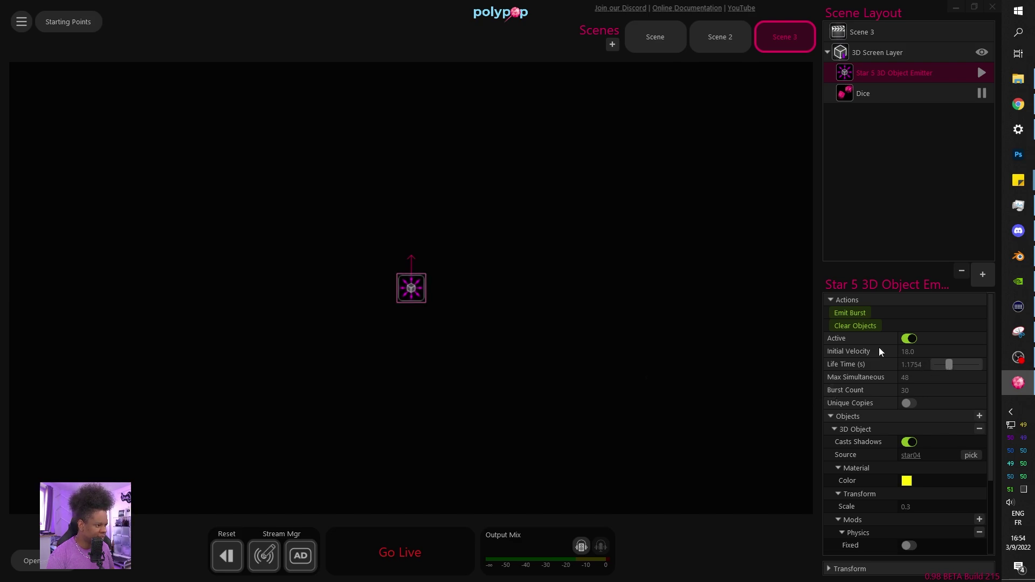
{"action": "left_click", "coordinate": [851, 315]}
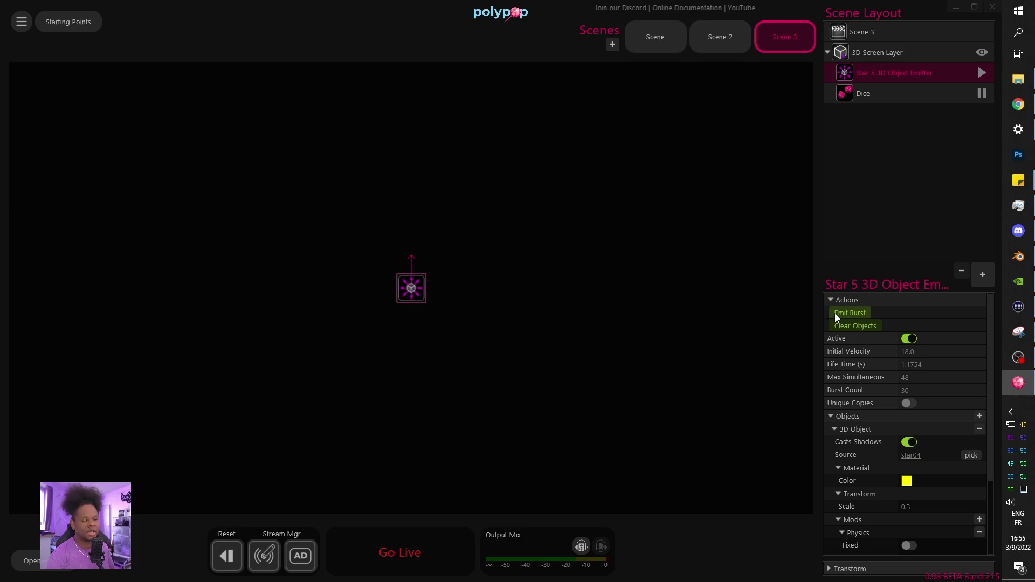
- Set the Dice's Outcome1 to Pair of 6s and wire the on Outcome1 alert to the star emitter's Emit Burst
{"action": "left_click", "coordinate": [862, 93]}
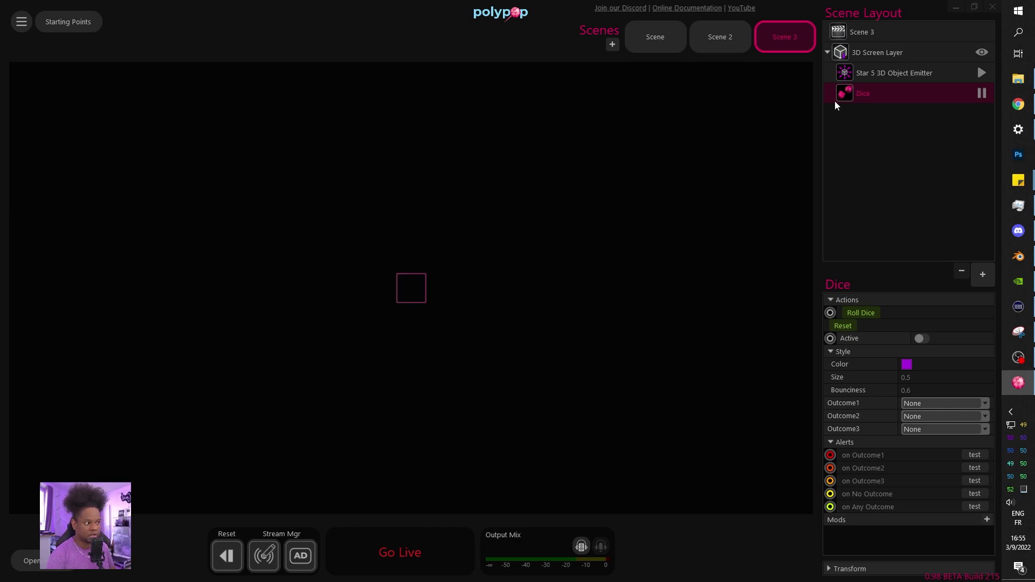
{"action": "left_click", "coordinate": [964, 406]}
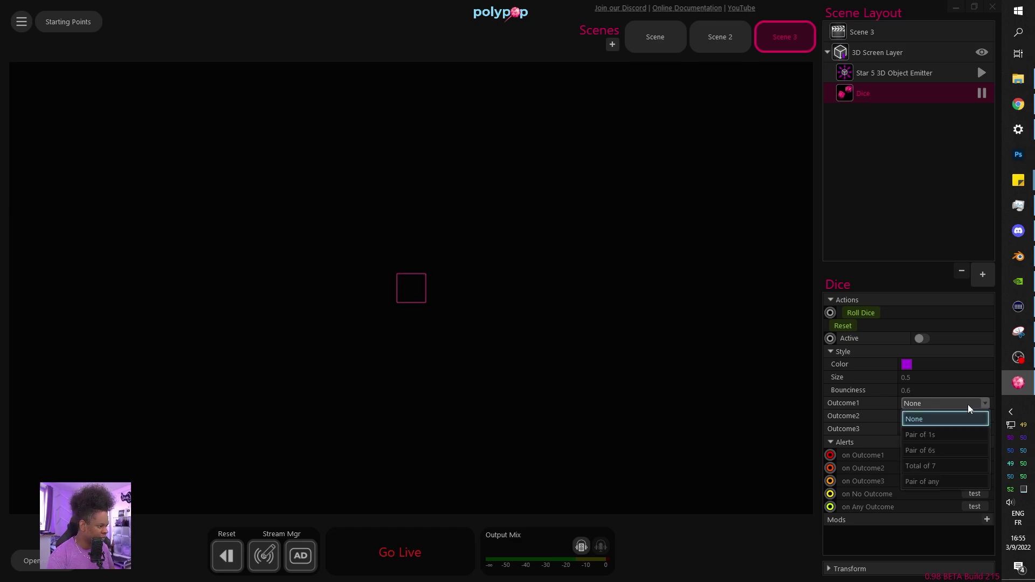
{"action": "left_click", "coordinate": [940, 451]}
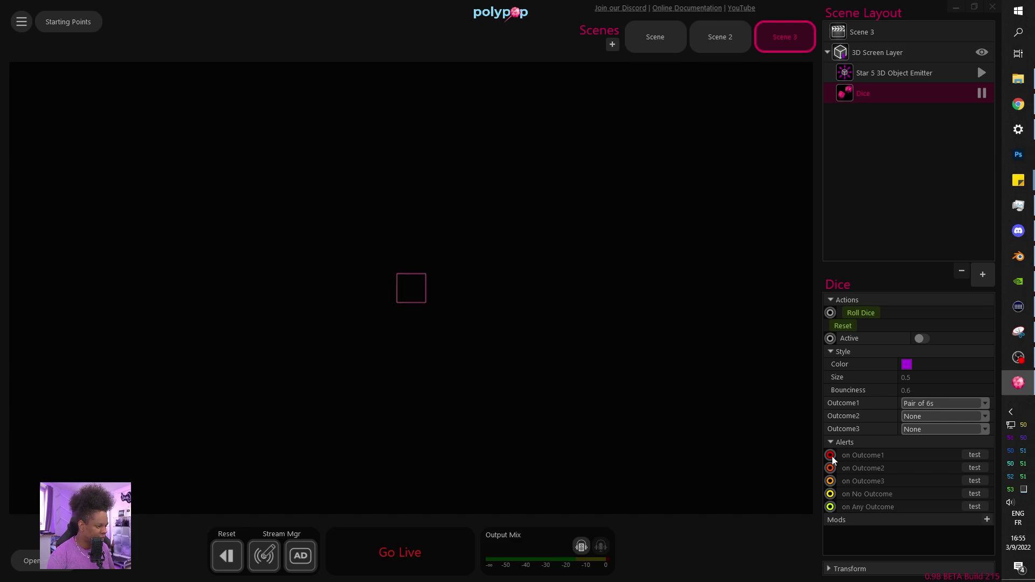
{"action": "left_click_drag", "start_coordinate": [831, 455], "coordinate": [828, 314]}
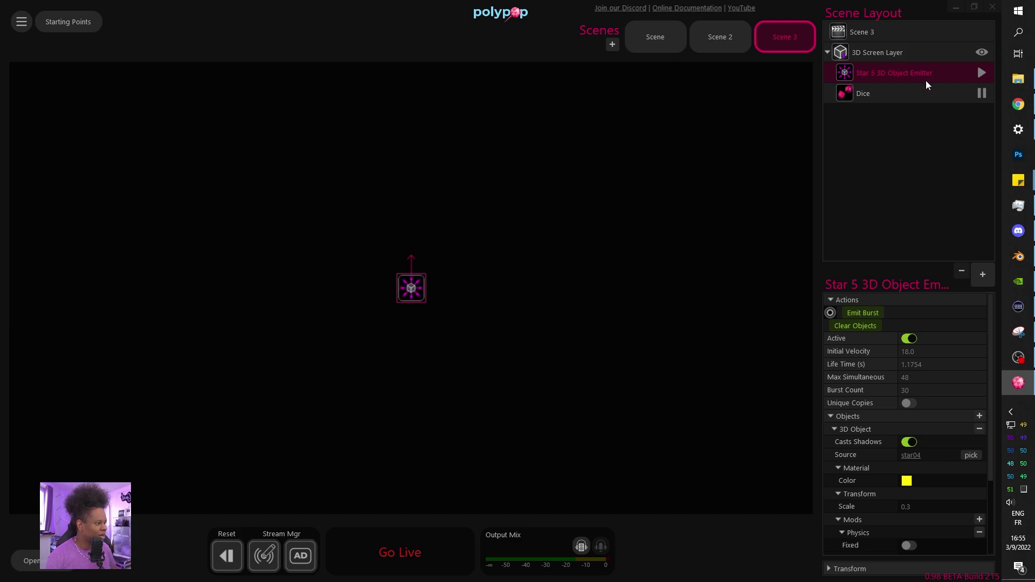
- Test the Dice's on Outcome1 alert and the Roll the dice reward redemption
{"action": "left_click", "coordinate": [894, 94]}
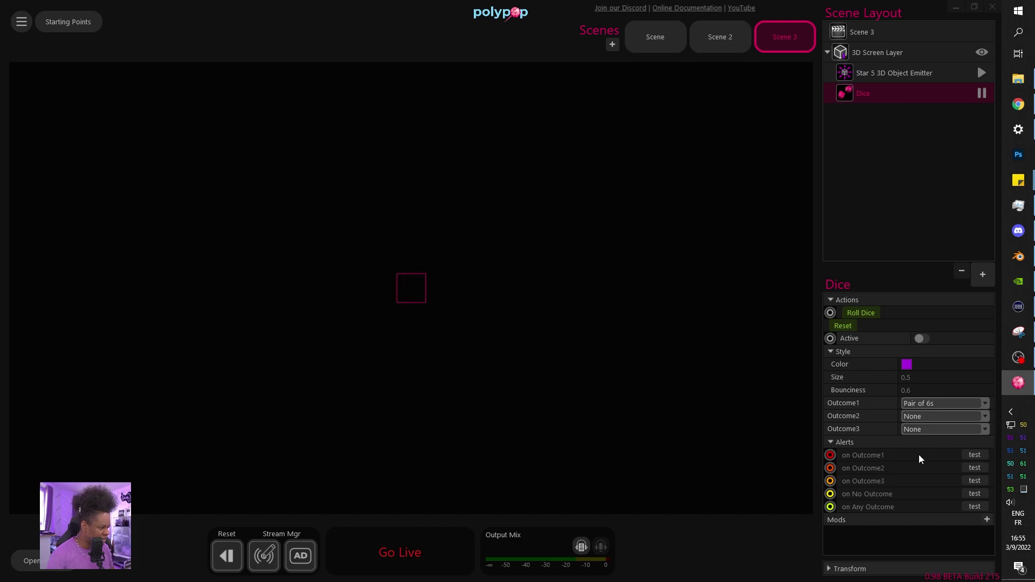
{"action": "left_click", "coordinate": [973, 455]}
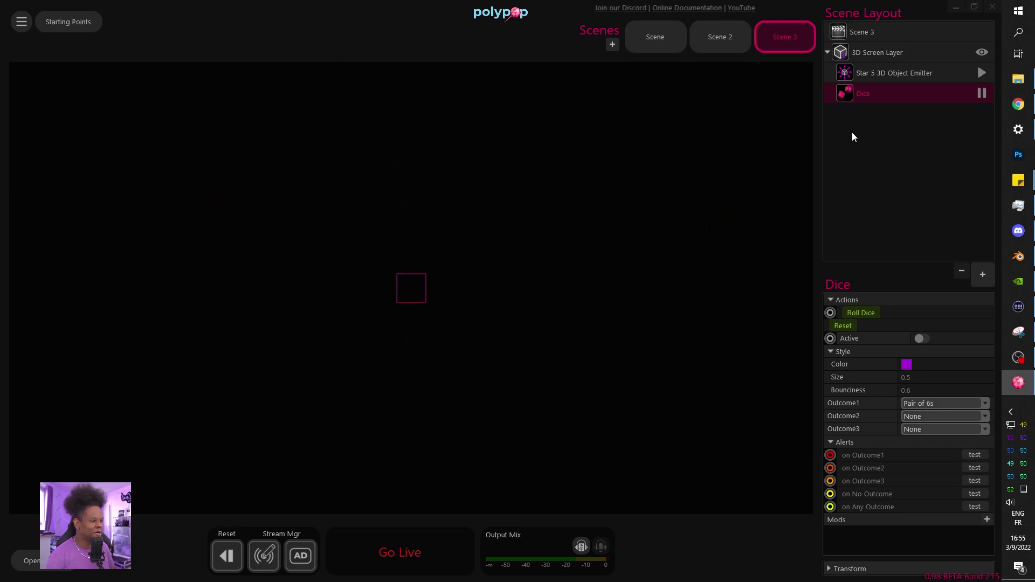
{"action": "mouse_move", "coordinate": [75, 353]}
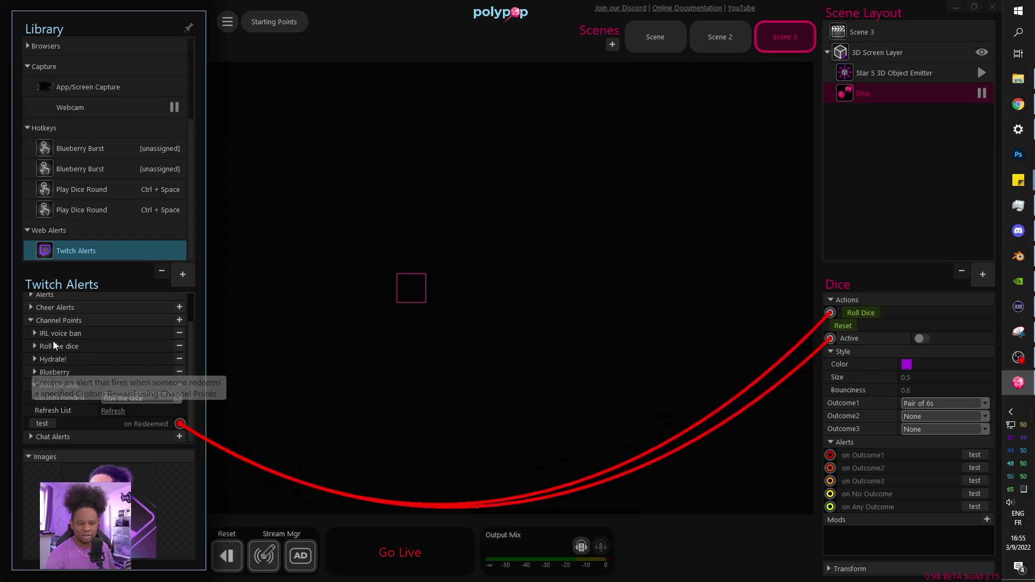
{"action": "left_click", "coordinate": [42, 423]}
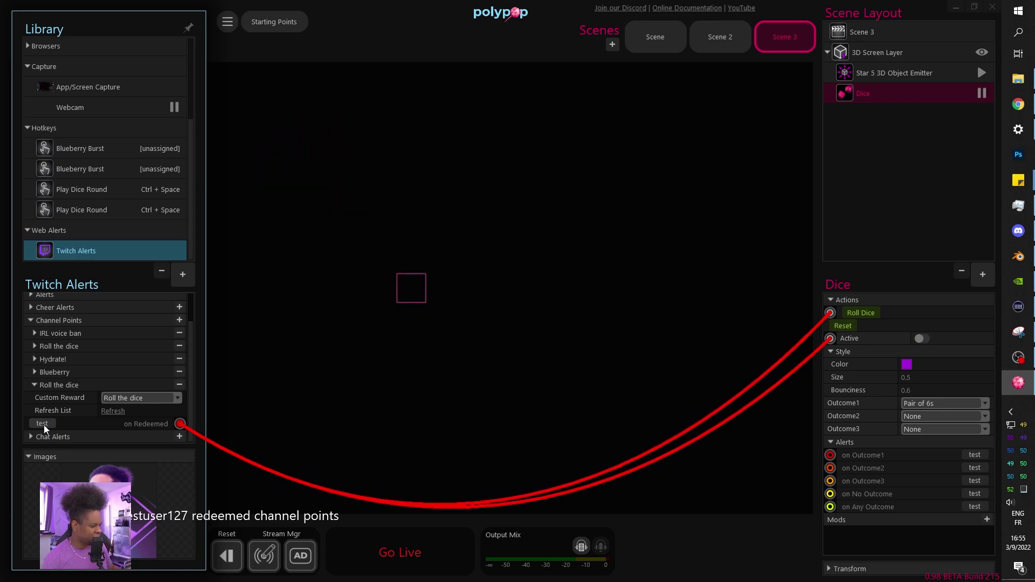
- Set the Dice's Outcome1 to None and remove the on Outcome1 wire to the star emitter's Emit Burst
{"action": "left_click", "coordinate": [954, 406]}
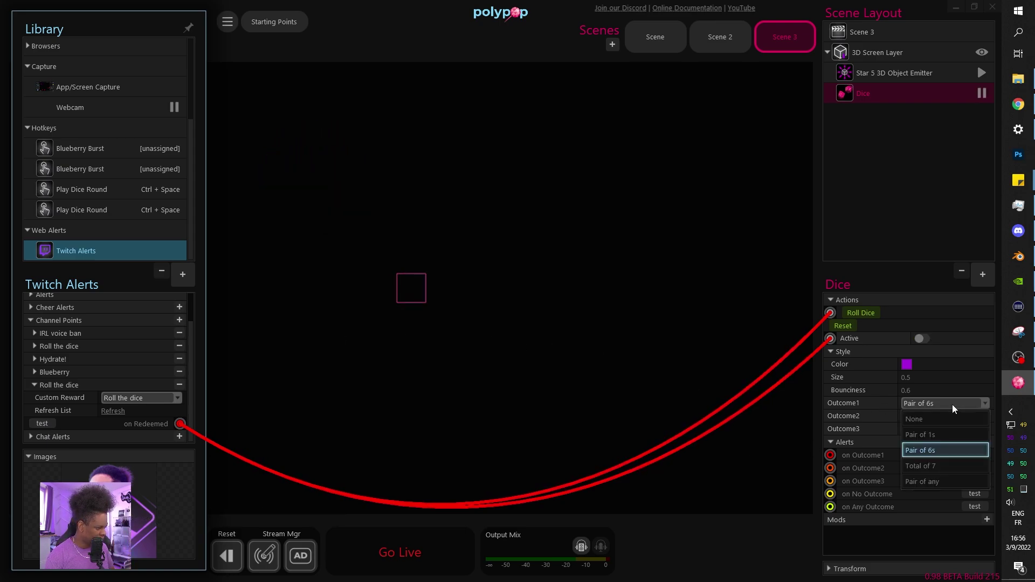
{"action": "left_click", "coordinate": [919, 419]}
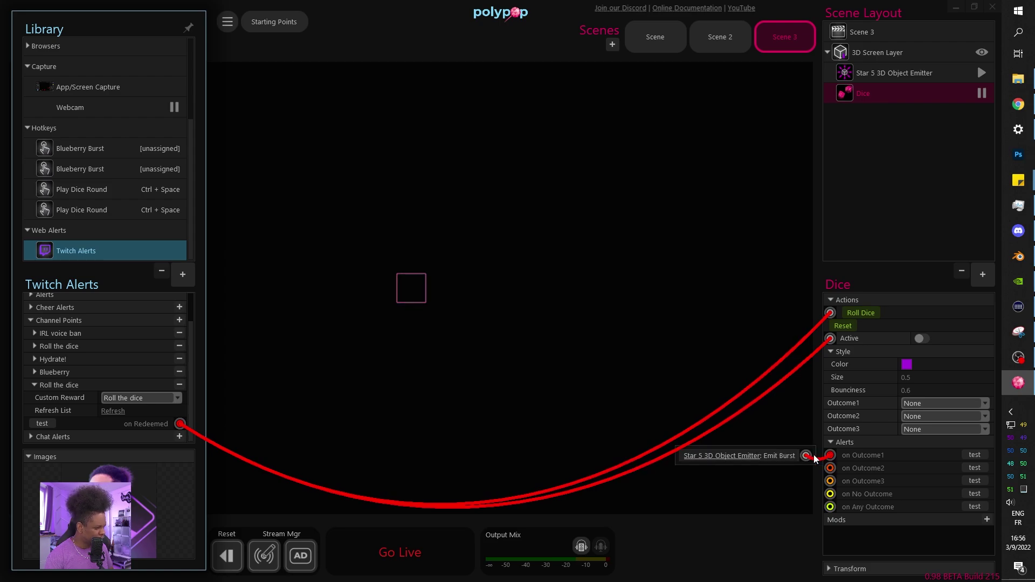
{"action": "left_click", "coordinate": [784, 457]}
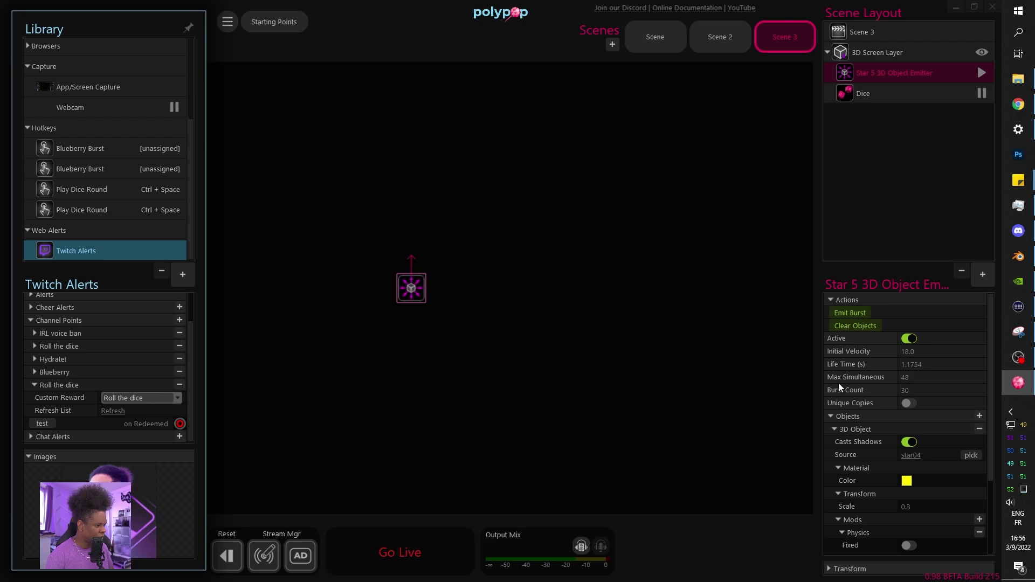
{"action": "left_click", "coordinate": [863, 93]}
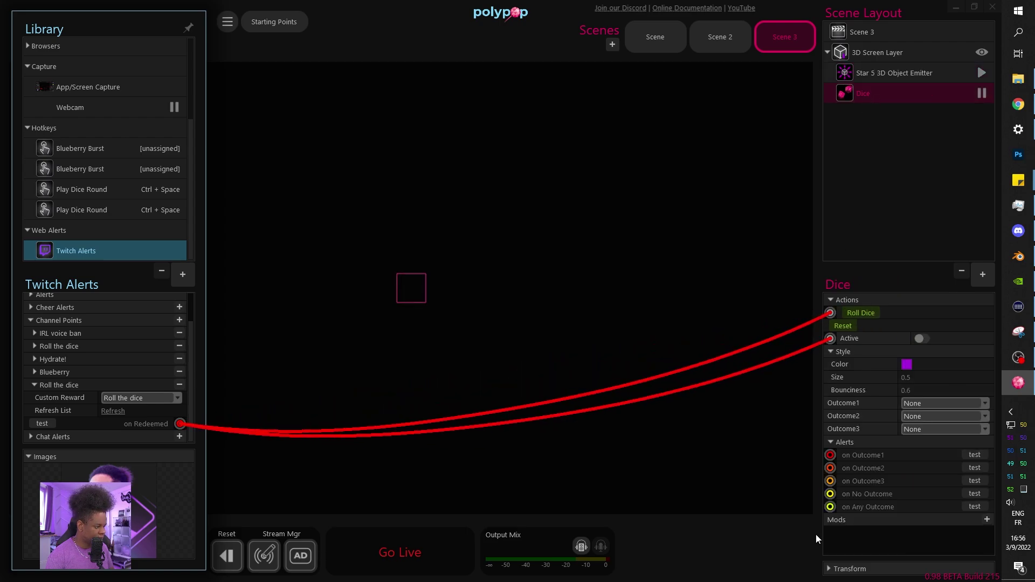
- Wire the Dice's on Any Outcome alert to the star emitter's Emit Burst and test the Roll the dice reward redemption
{"action": "left_click_drag", "start_coordinate": [830, 507], "coordinate": [830, 314]}
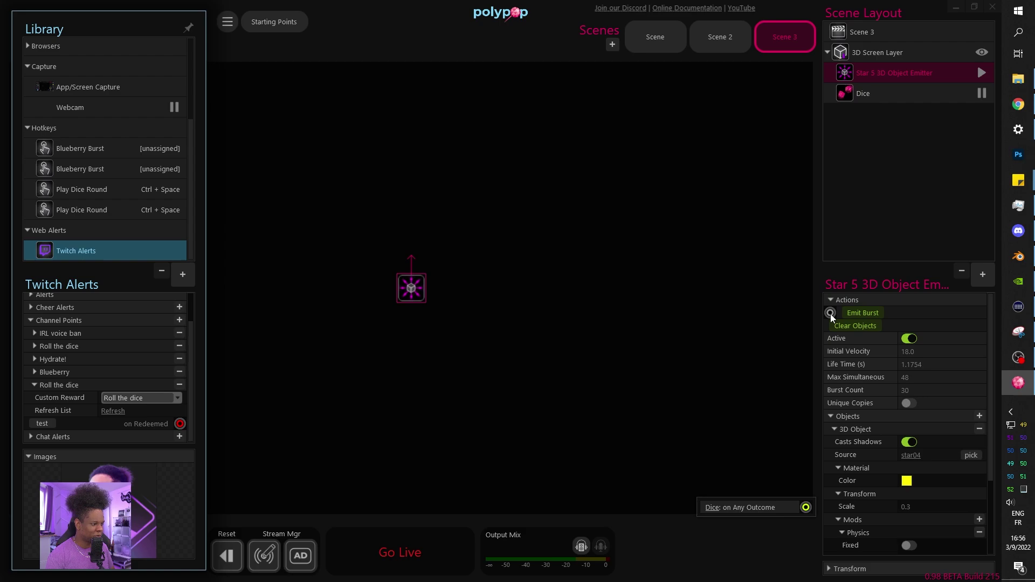
{"action": "left_click", "coordinate": [889, 94]}
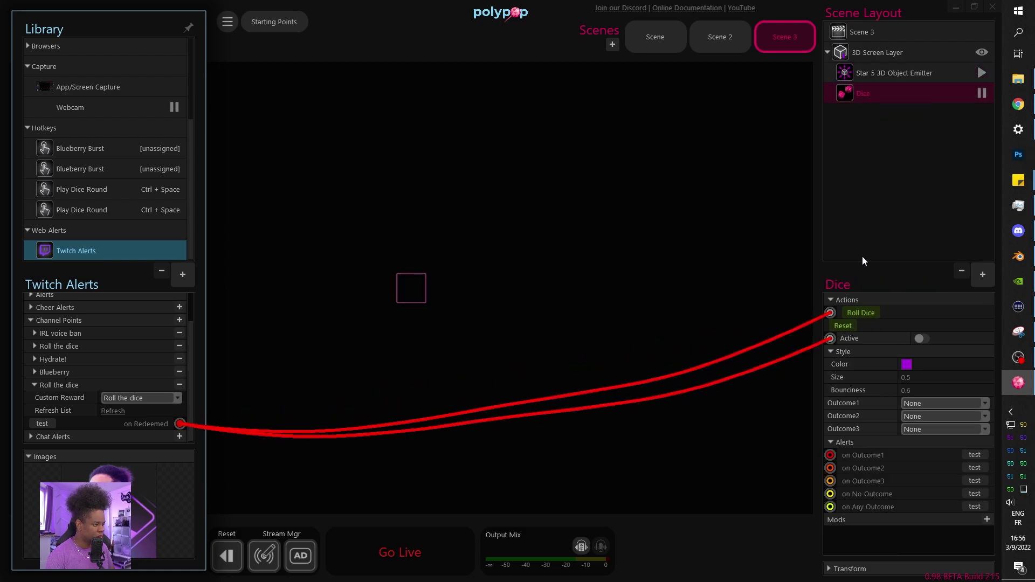
{"action": "left_click", "coordinate": [38, 422]}
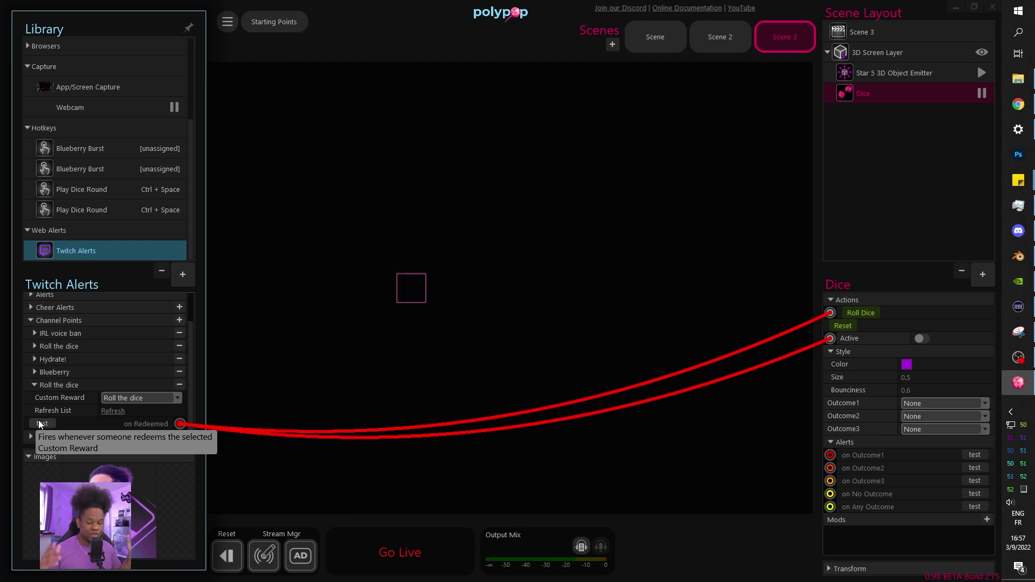
- Delete the Dice and the Star 5 3D Object Emitter from Scene 3's 3D Screen Layer
{"action": "left_click", "coordinate": [882, 33]}
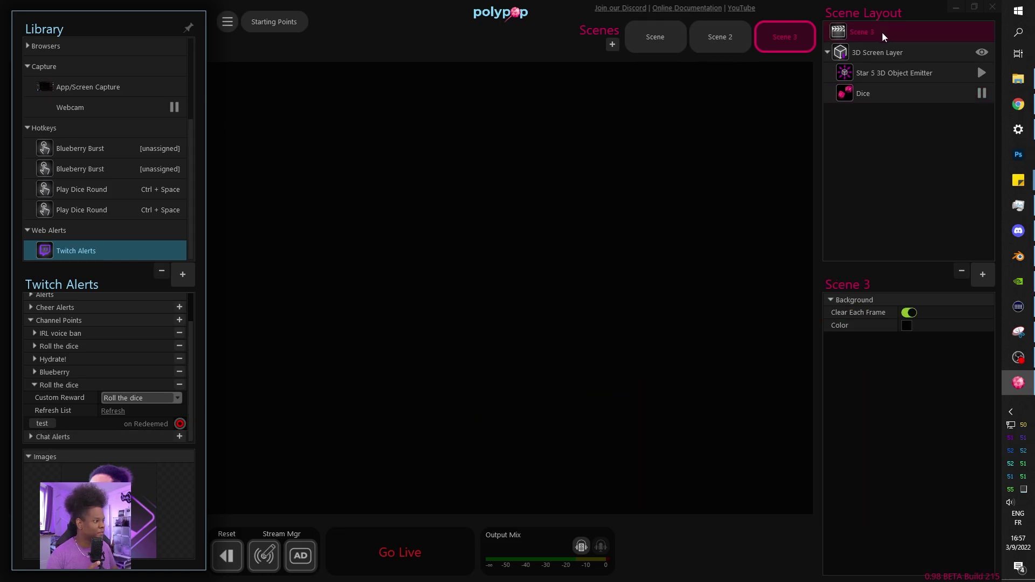
{"action": "left_click", "coordinate": [888, 90]}
{"action": "left_click", "coordinate": [961, 271]}
{"action": "left_click", "coordinate": [555, 300]}
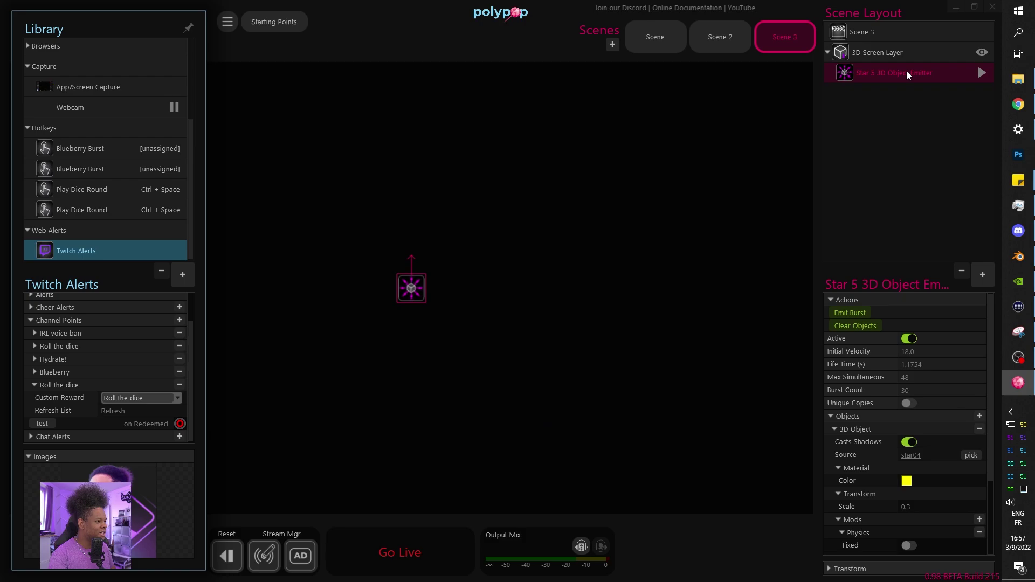
{"action": "left_click", "coordinate": [962, 275]}
{"action": "left_click", "coordinate": [555, 299]}
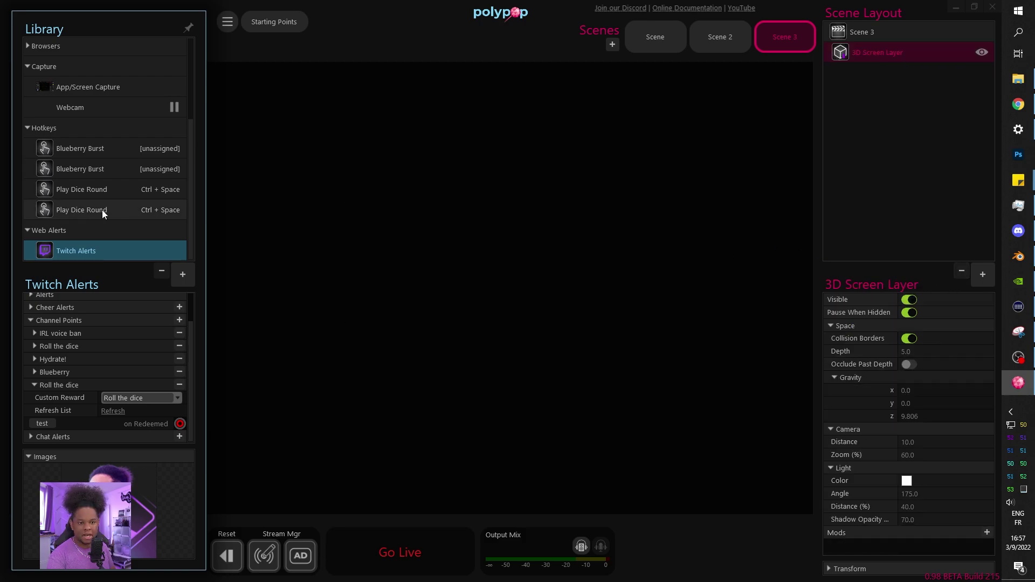
- Delete Countdown Alert 3 from the library's Alert Generators
{"action": "scroll", "coordinate": [94, 194], "scroll_direction": "up", "scroll_amount": 3}
{"action": "left_click", "coordinate": [81, 129]}
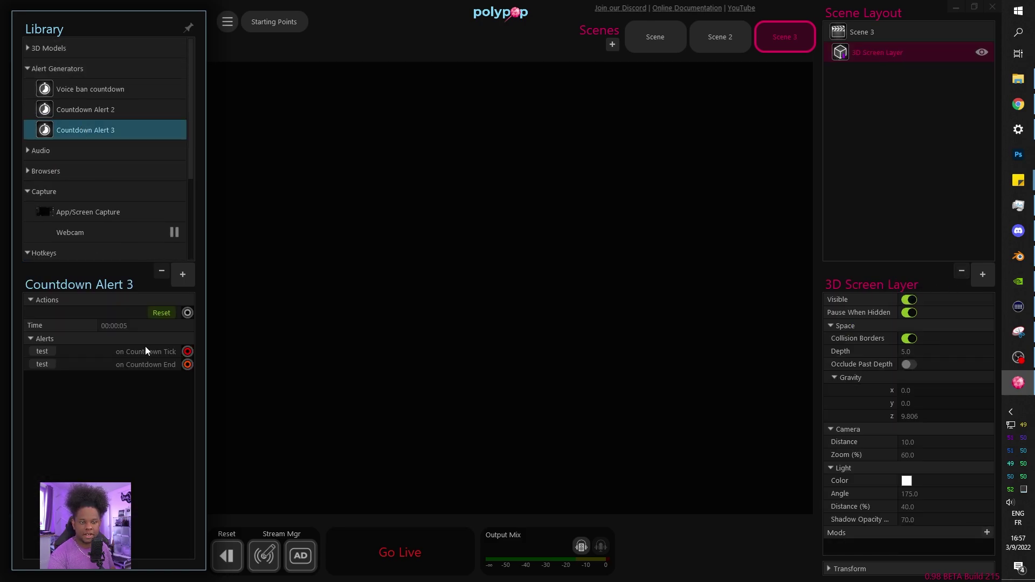
{"action": "left_click", "coordinate": [161, 272]}
{"action": "left_click", "coordinate": [559, 299]}
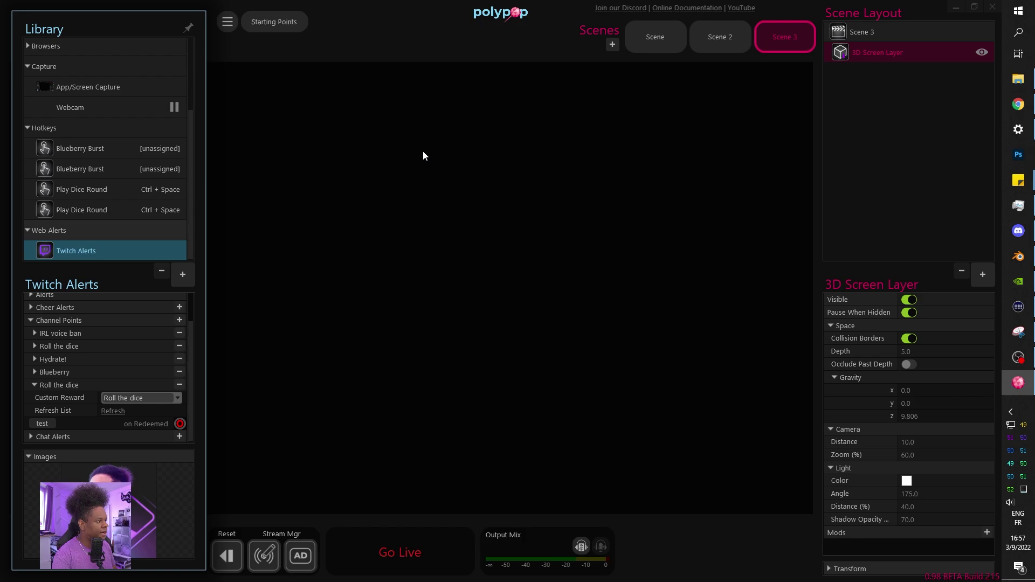
- Add a new Dice game element to the scene's 3D Screen Layer
{"action": "left_click", "coordinate": [891, 107]}
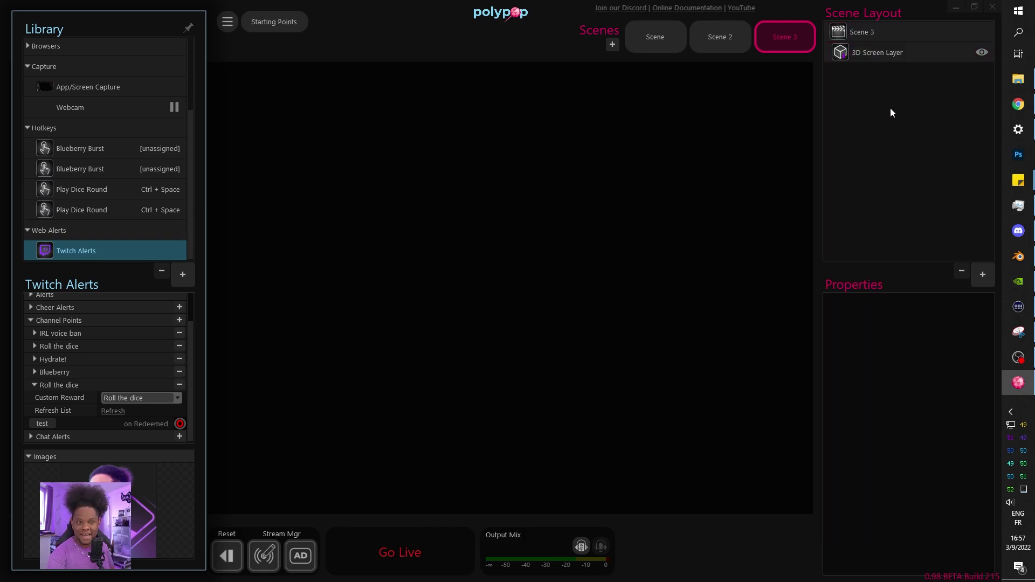
{"action": "left_click", "coordinate": [981, 275]}
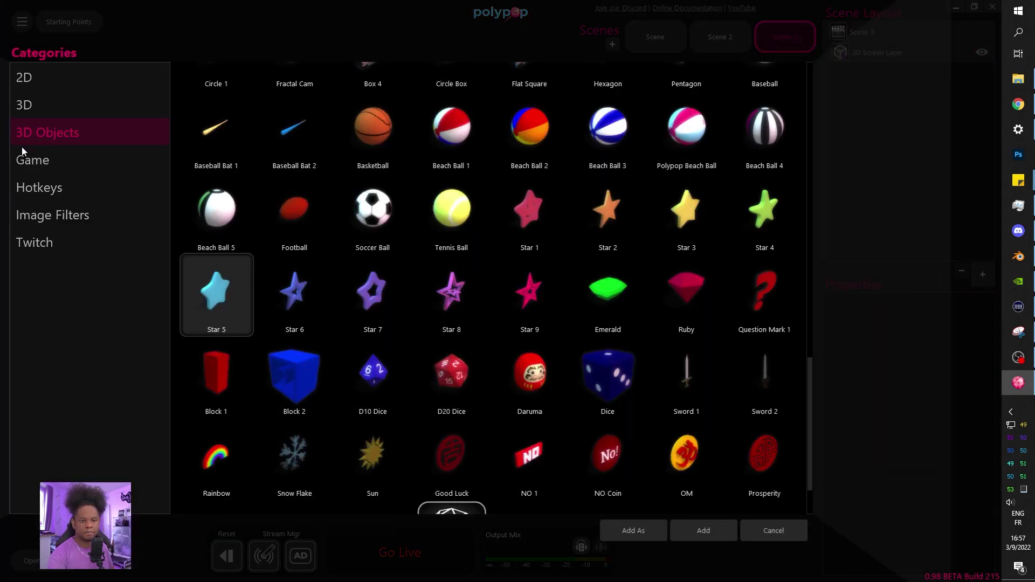
{"action": "left_click", "coordinate": [39, 161]}
{"action": "left_click", "coordinate": [269, 131]}
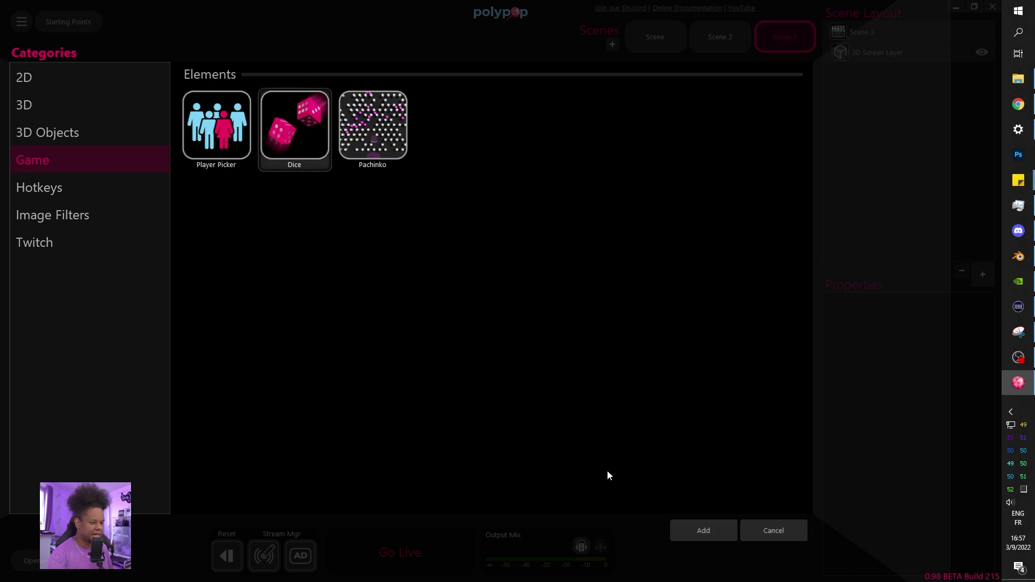
{"action": "left_click", "coordinate": [691, 526]}
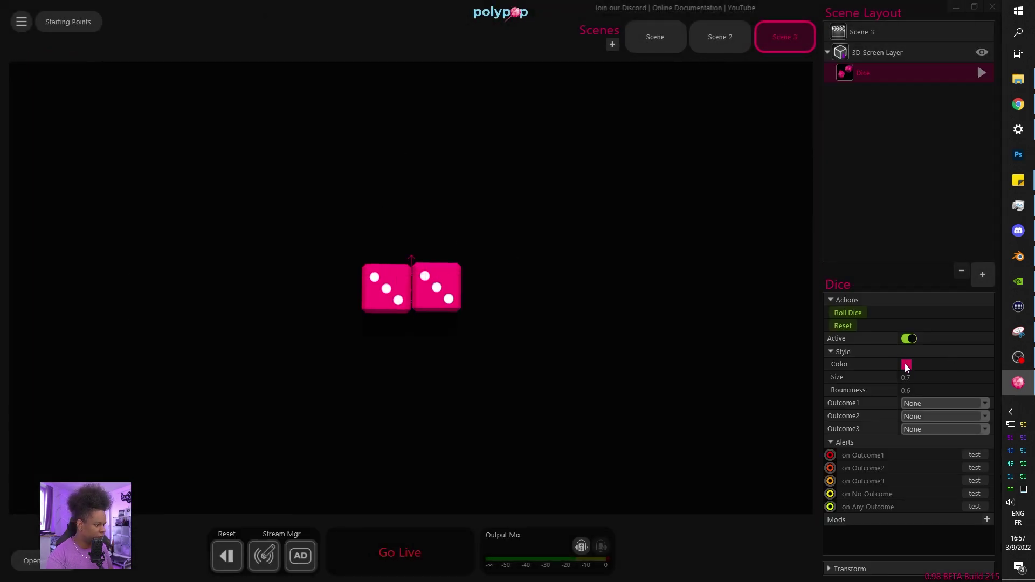
- Set the Dice's color to turquoise (R 12, G 220, B 205) and roll the dice once
{"action": "left_click", "coordinate": [906, 364]}
{"action": "left_click", "coordinate": [896, 391]}
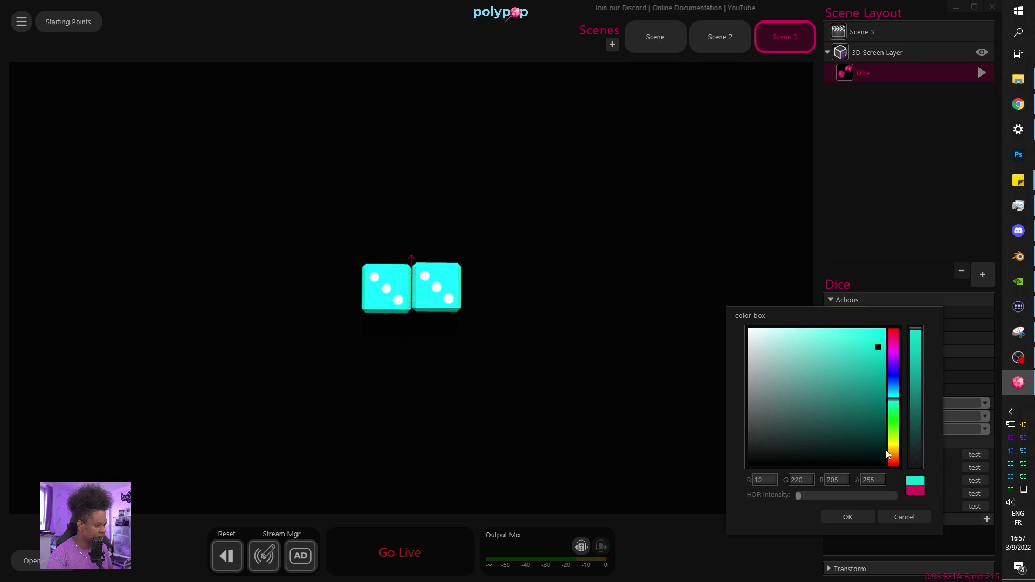
{"action": "left_click", "coordinate": [845, 517]}
{"action": "left_click", "coordinate": [855, 73]}
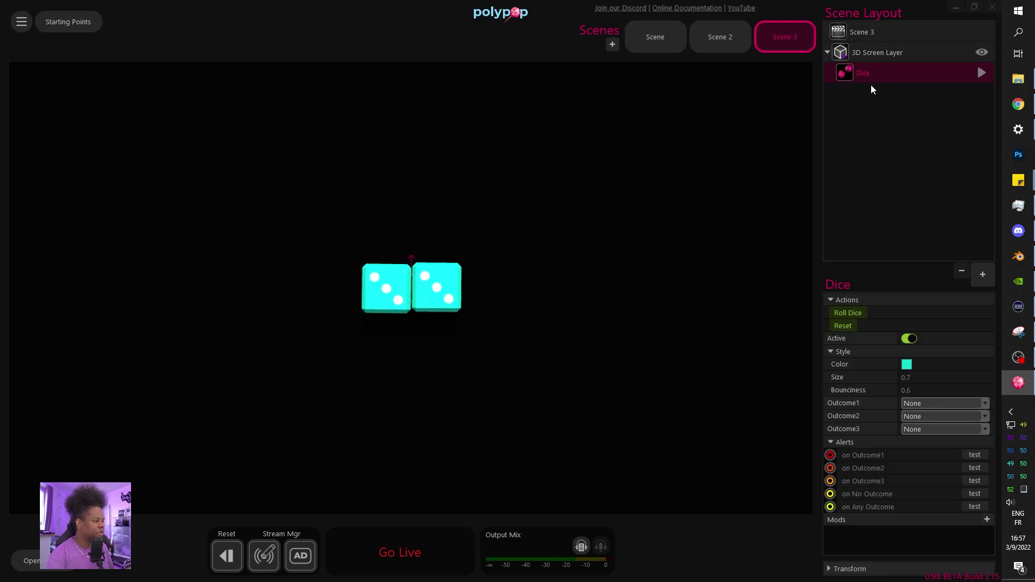
{"action": "left_click", "coordinate": [842, 314]}
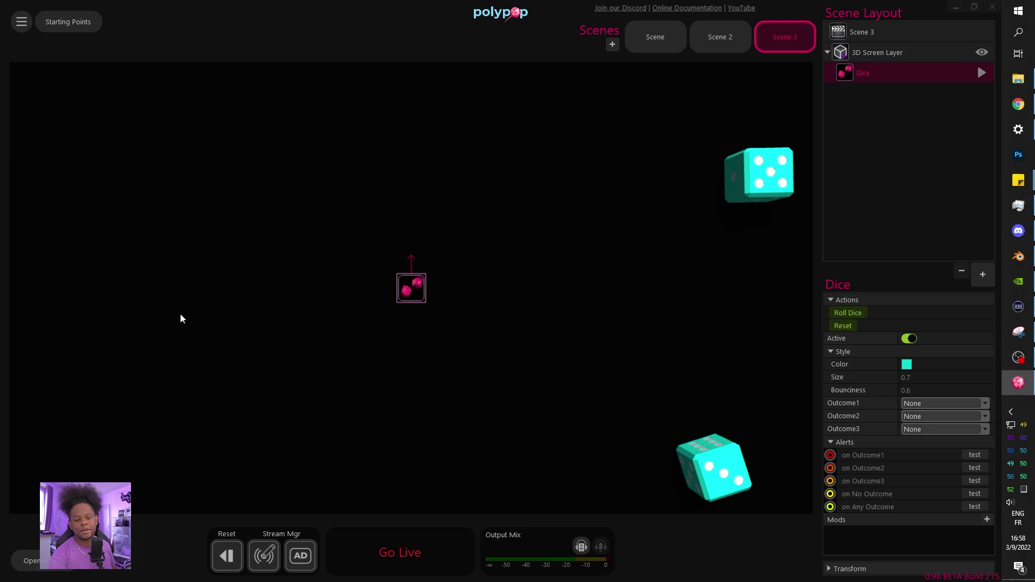
- Set the last Twitch channel points alert to the Roll the dice reward and wire its on Redeemed alert to a new Action Sequence
{"action": "left_click", "coordinate": [29, 560]}
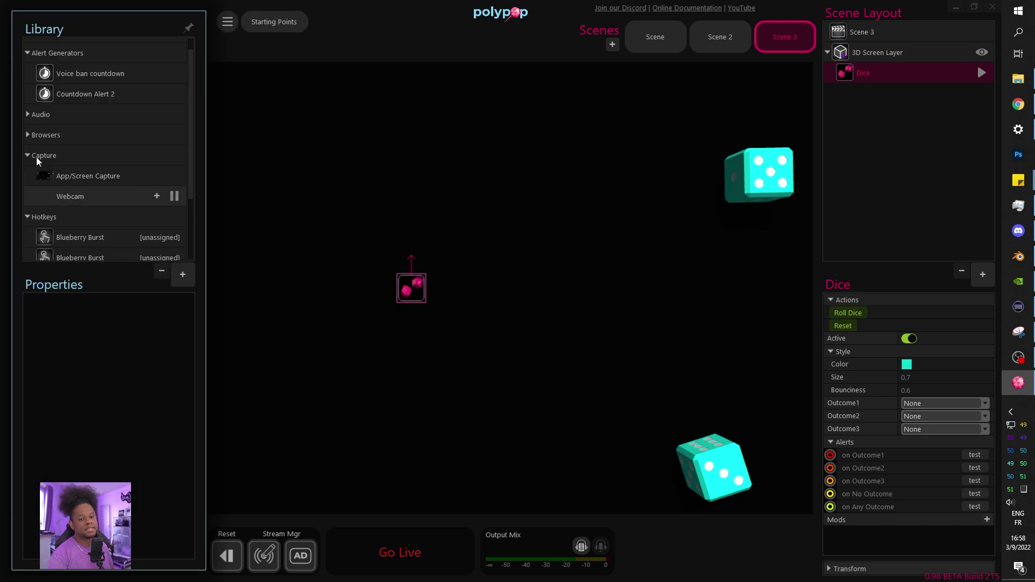
{"action": "scroll", "coordinate": [88, 170], "scroll_direction": "down", "scroll_amount": 3}
{"action": "left_click", "coordinate": [85, 251]}
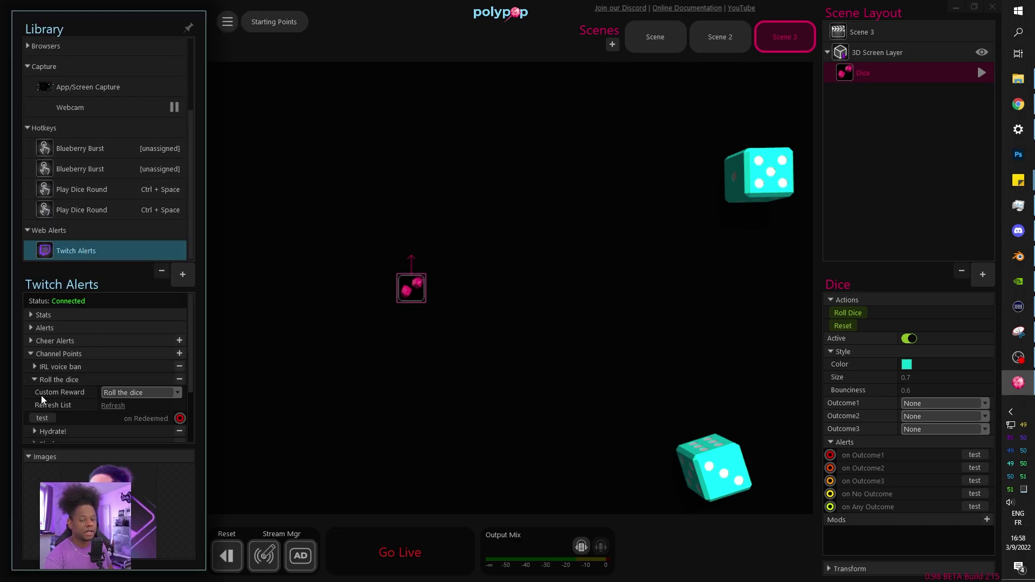
{"action": "scroll", "coordinate": [54, 380], "scroll_direction": "down", "scroll_amount": 2}
{"action": "scroll", "coordinate": [92, 359], "scroll_direction": "down", "scroll_amount": 2}
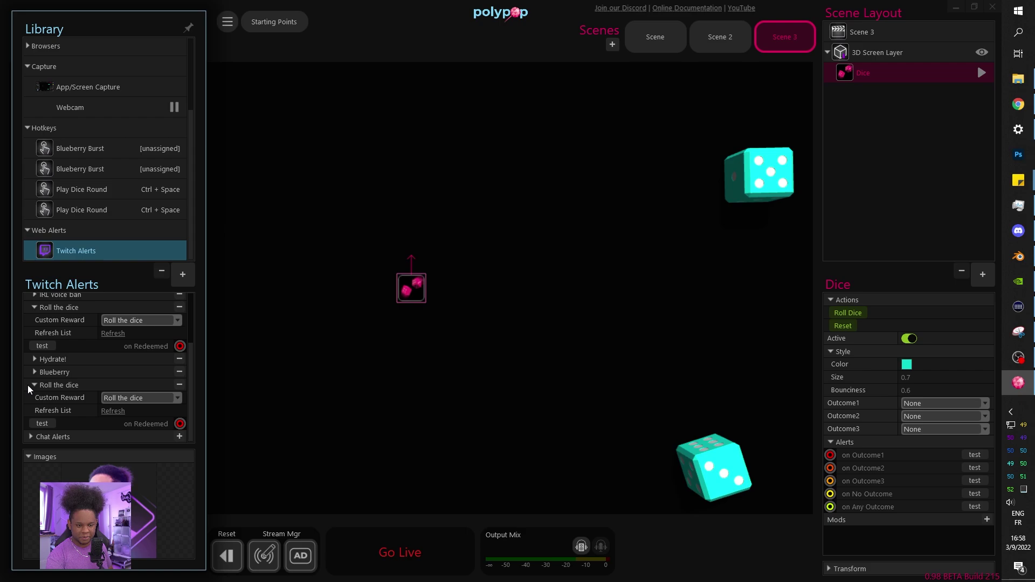
{"action": "left_click", "coordinate": [154, 398]}
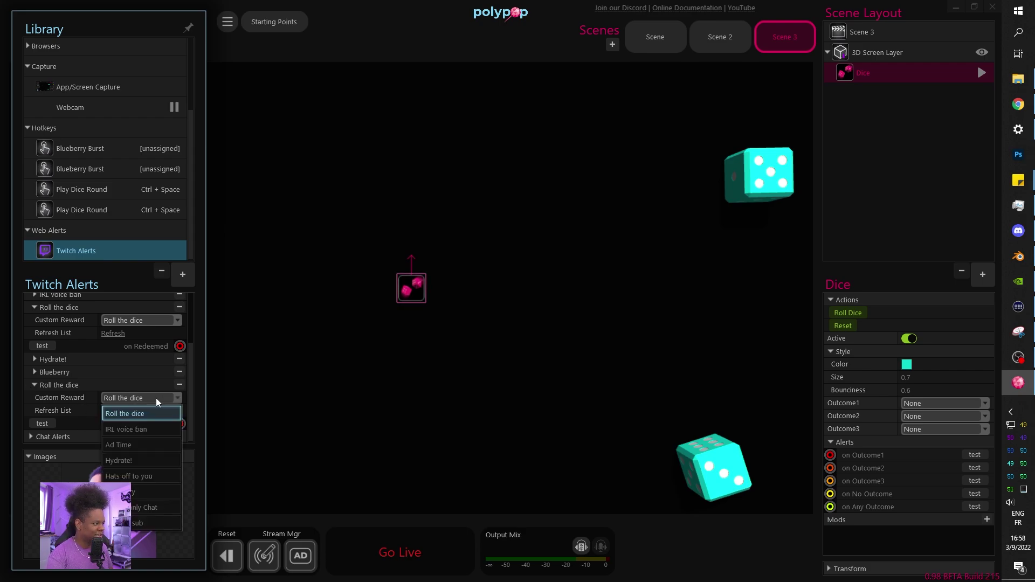
{"action": "left_click", "coordinate": [161, 414]}
{"action": "left_click_drag", "start_coordinate": [180, 424], "coordinate": [421, 77]}
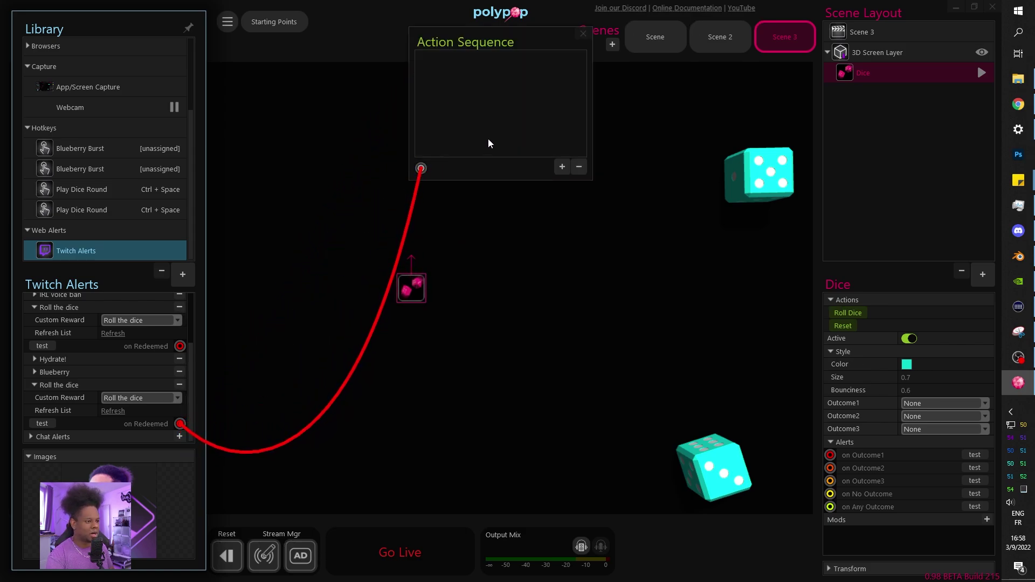
- Add an Emit Alert to the Action Sequence and wire it to set the Dice's Active to on and to trigger Roll Dice
{"action": "left_click", "coordinate": [562, 167]}
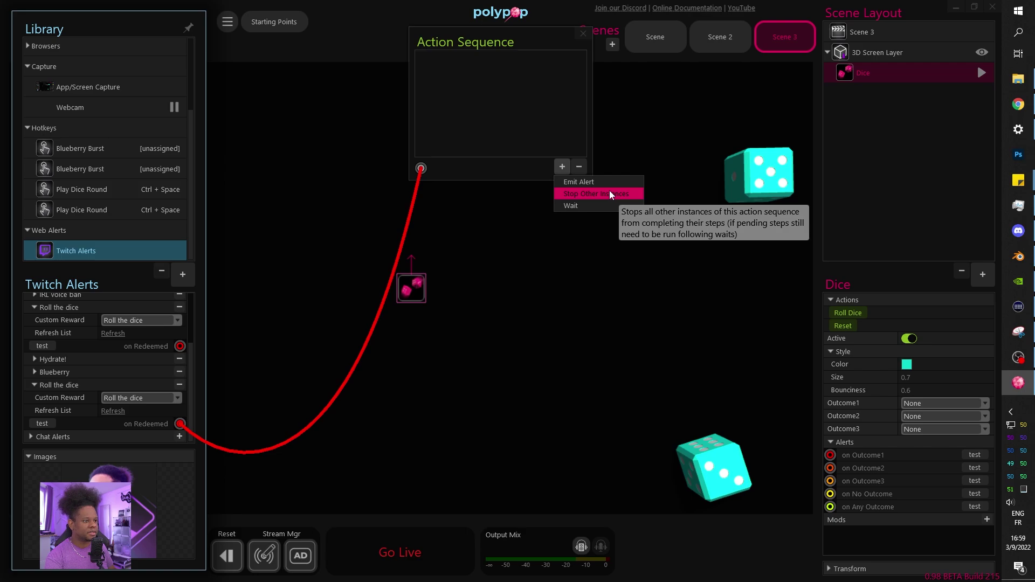
{"action": "left_click", "coordinate": [598, 182]}
{"action": "left_click_drag", "start_coordinate": [576, 62], "coordinate": [830, 339]}
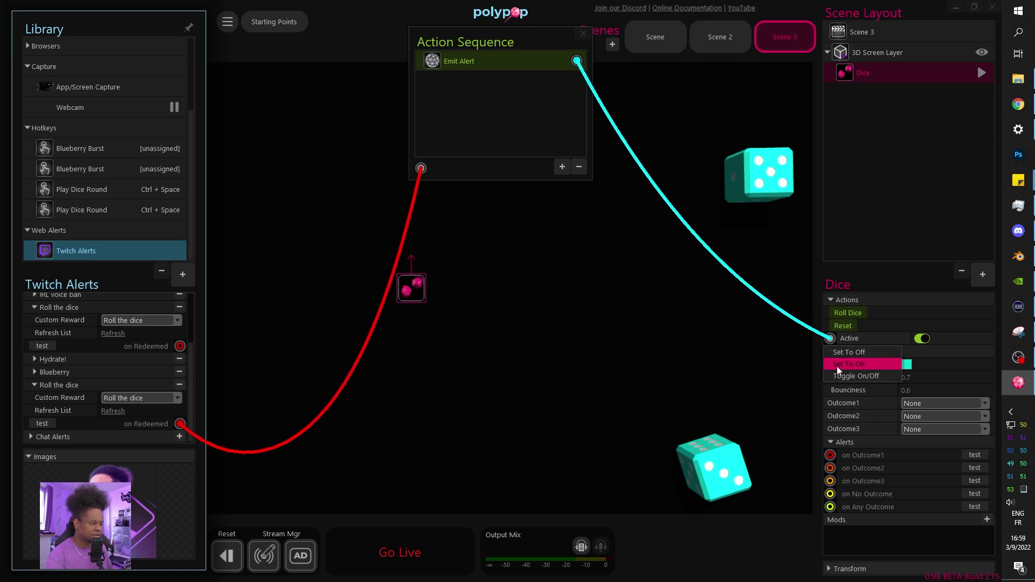
{"action": "left_click", "coordinate": [837, 366]}
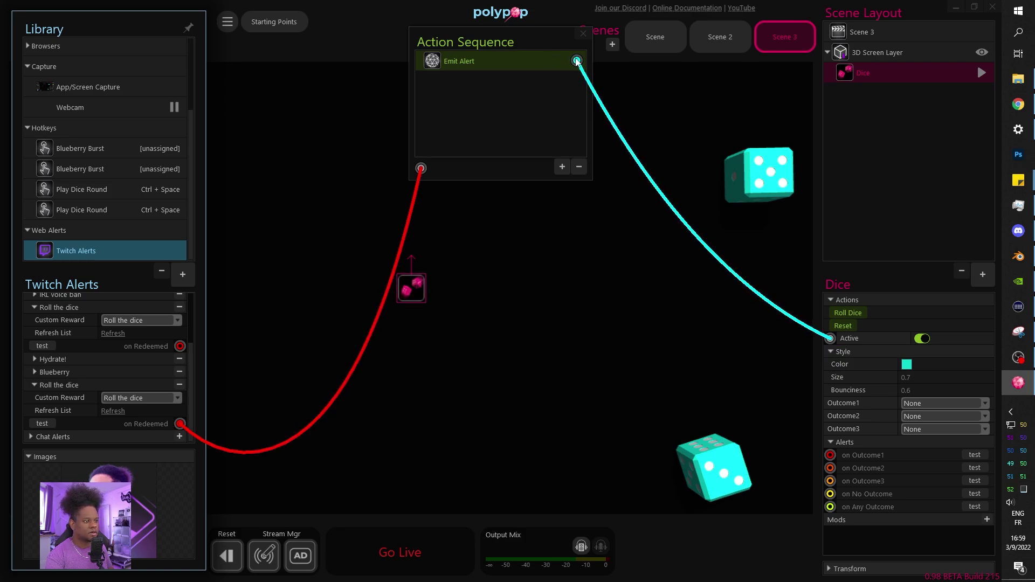
{"action": "left_click_drag", "start_coordinate": [577, 61], "coordinate": [830, 313]}
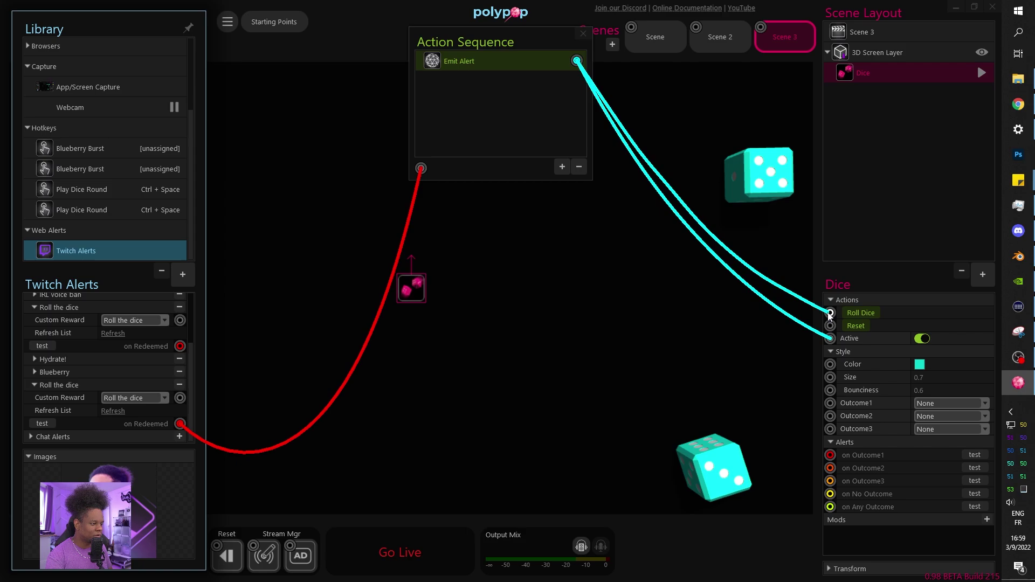
- Add a 5-second Wait and a second Emit Alert that sets the Dice's Active to off, testing the reward redemption
{"action": "left_click", "coordinate": [562, 166]}
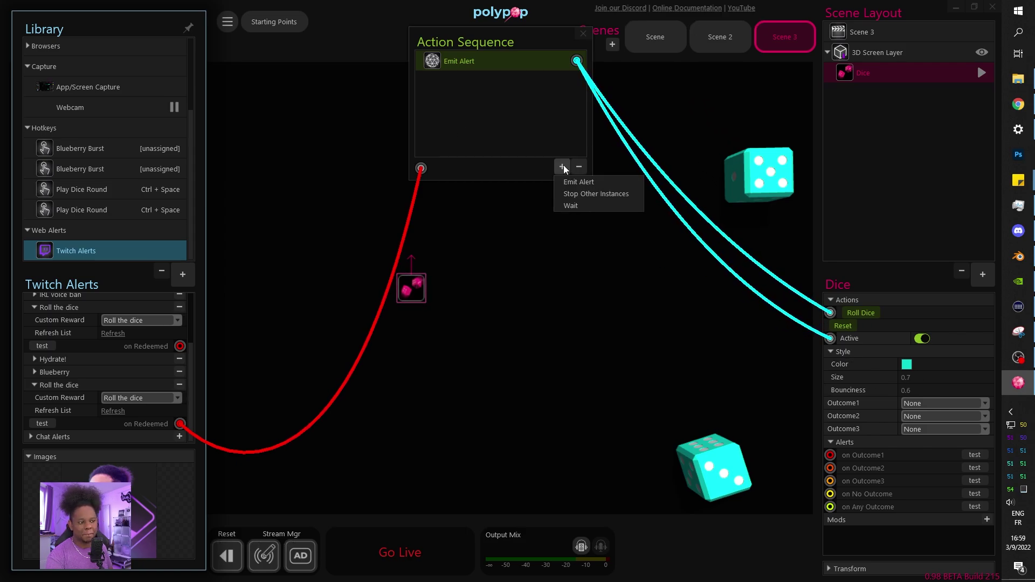
{"action": "left_click", "coordinate": [572, 206]}
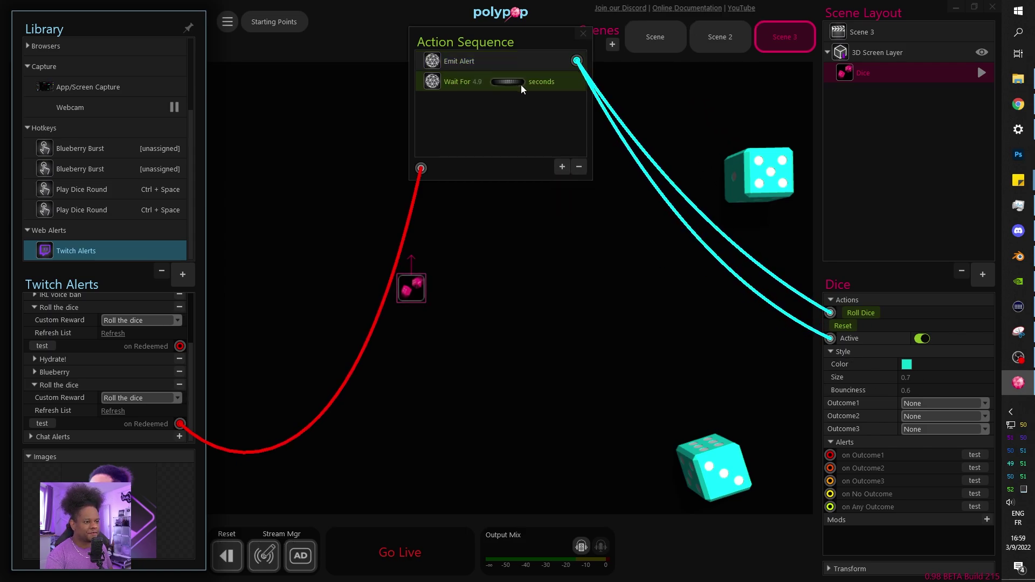
{"action": "left_click", "coordinate": [562, 167]}
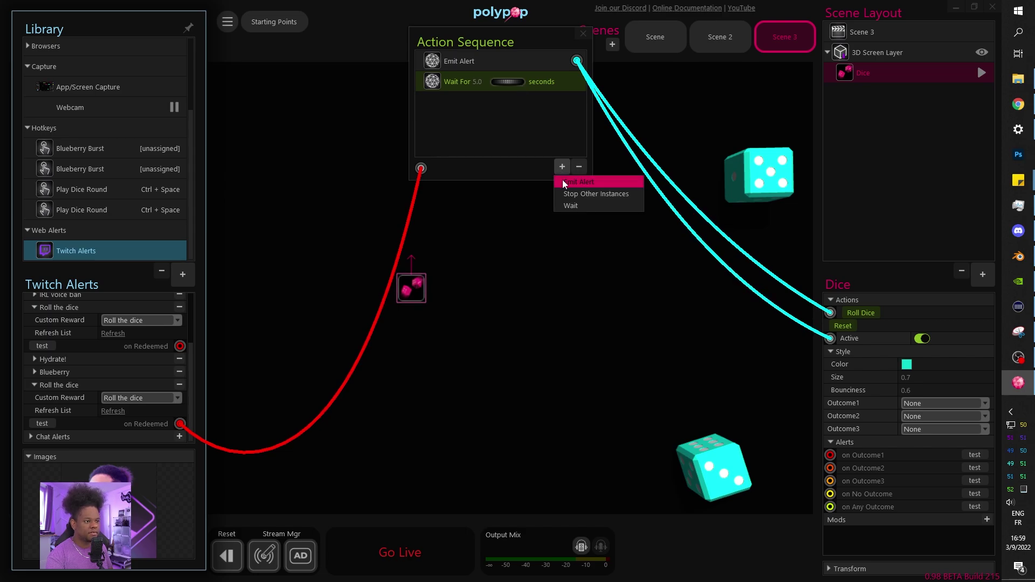
{"action": "left_click", "coordinate": [562, 179]}
{"action": "left_click_drag", "start_coordinate": [577, 102], "coordinate": [831, 338]}
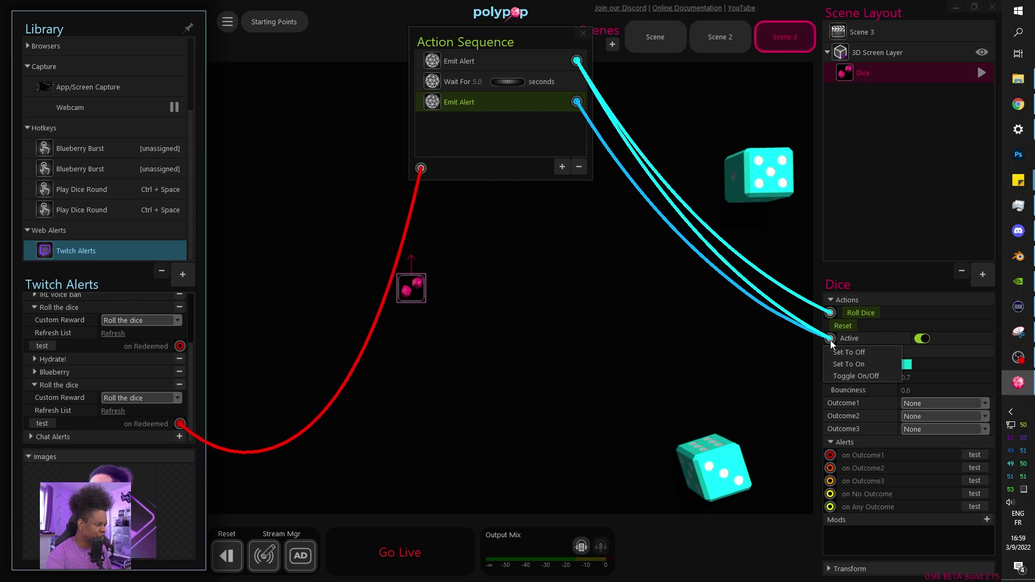
{"action": "left_click", "coordinate": [843, 351]}
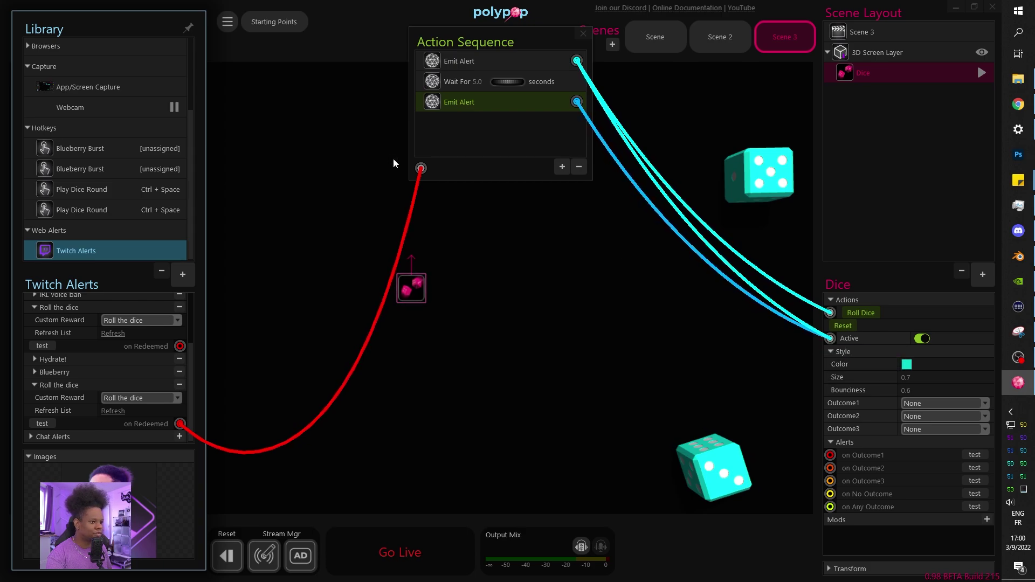
{"action": "left_click", "coordinate": [47, 424]}
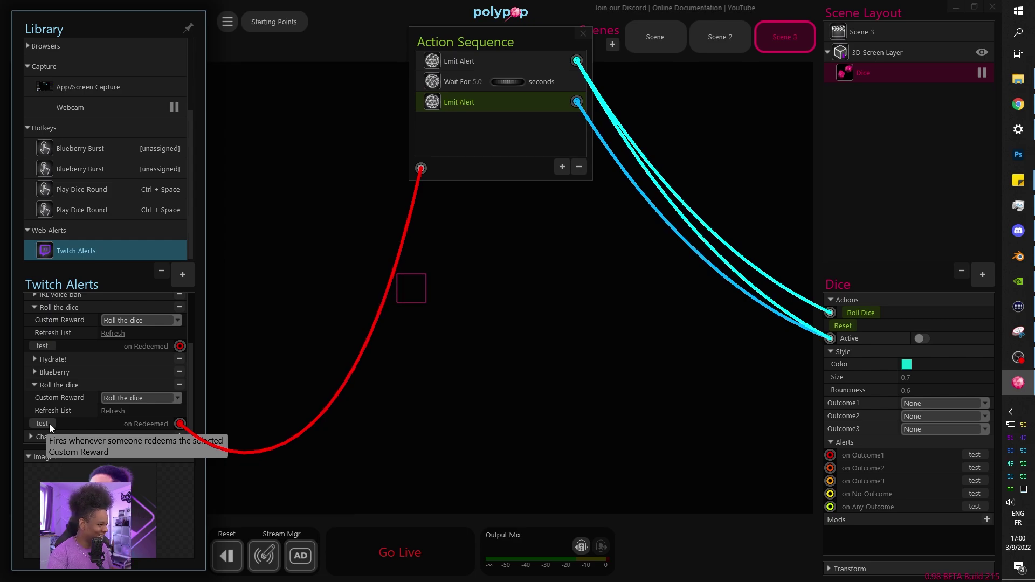
- Add the VBucks Coin preset from the 3D Objects to the scene as a 3D Object Emitter
{"action": "left_click", "coordinate": [905, 153]}
{"action": "left_click", "coordinate": [982, 275]}
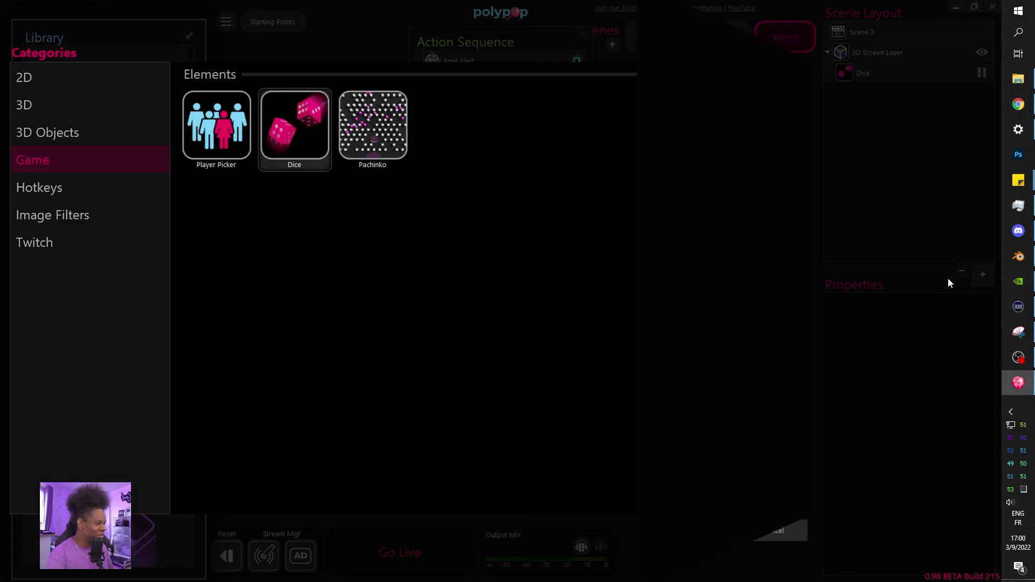
{"action": "left_click", "coordinate": [41, 111]}
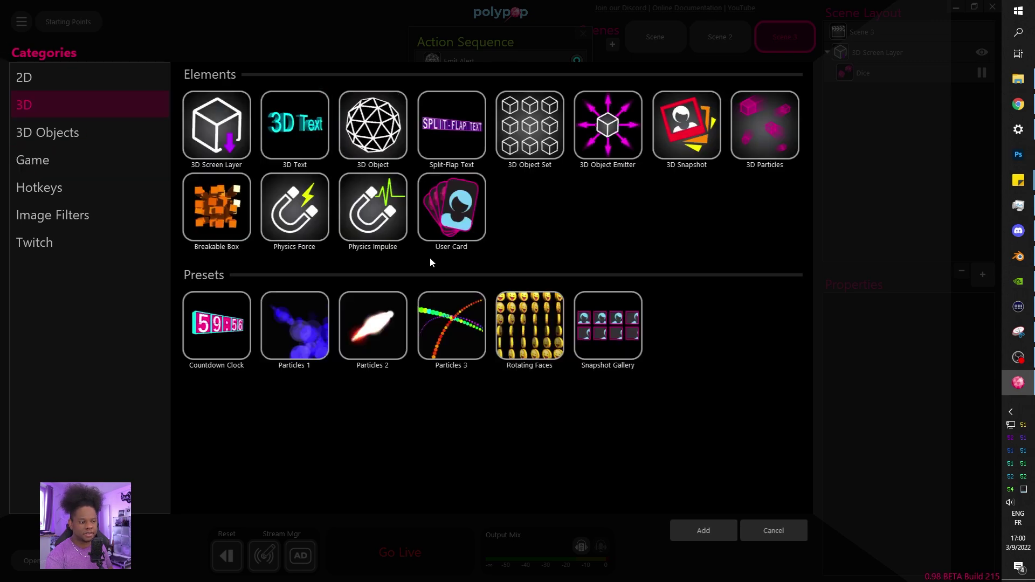
{"action": "left_click", "coordinate": [37, 81]}
{"action": "left_click", "coordinate": [59, 134]}
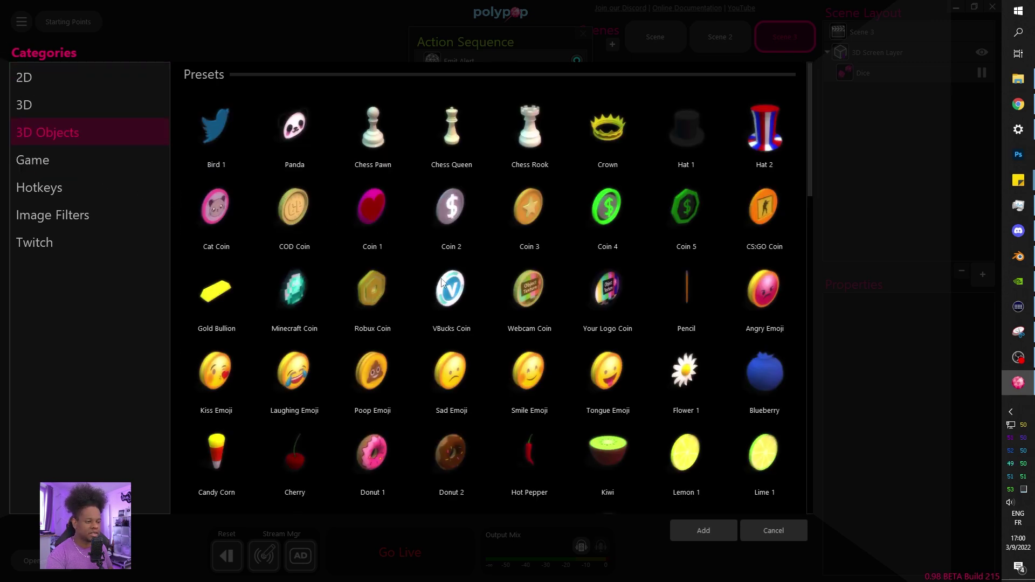
{"action": "left_click", "coordinate": [444, 315]}
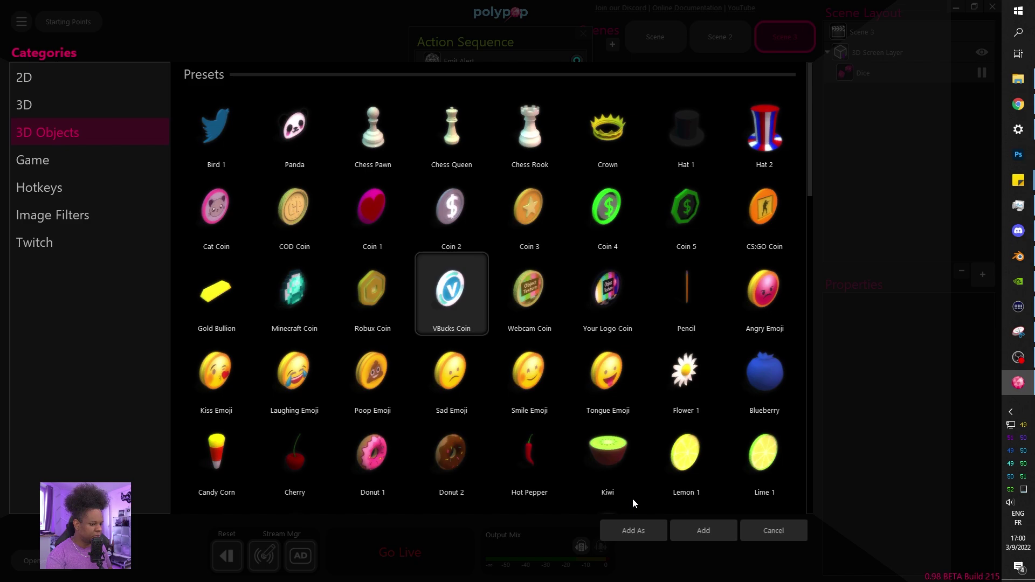
{"action": "left_click", "coordinate": [632, 533]}
{"action": "left_click", "coordinate": [655, 551]}
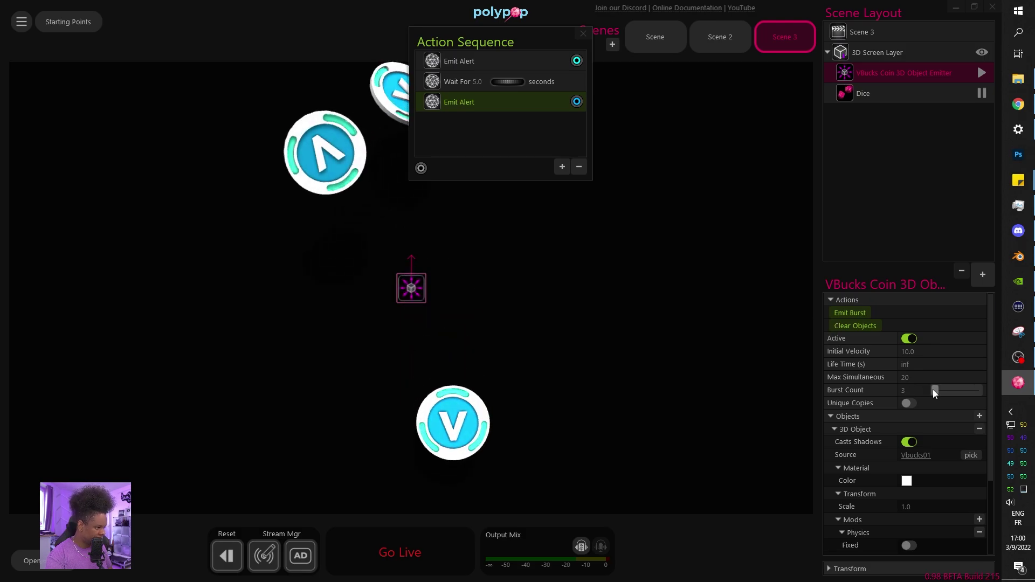
- Wire the Dice's on Any Outcome alert to the VBucks Coin emitter's Emit Burst, test the Roll the dice redemption and close the Action Sequence
{"action": "left_click", "coordinate": [876, 94]}
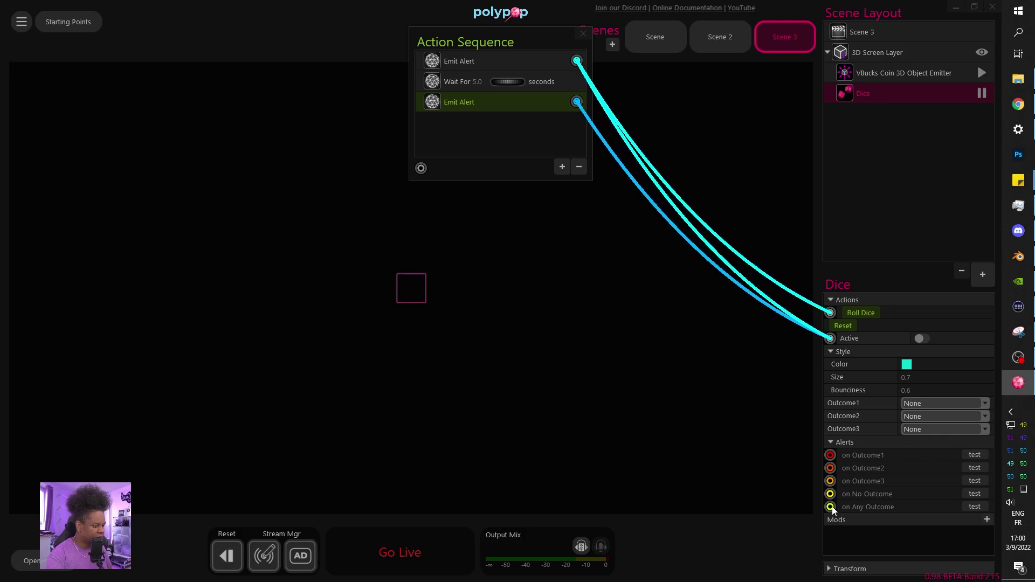
{"action": "left_click_drag", "start_coordinate": [831, 510], "coordinate": [830, 313]}
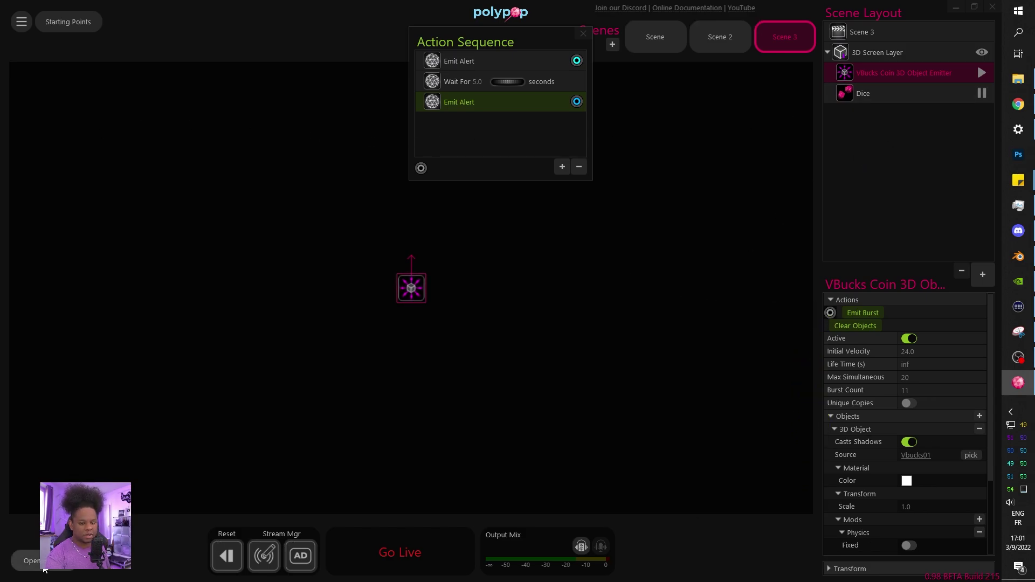
{"action": "left_click_drag", "start_coordinate": [44, 569], "coordinate": [179, 424]}
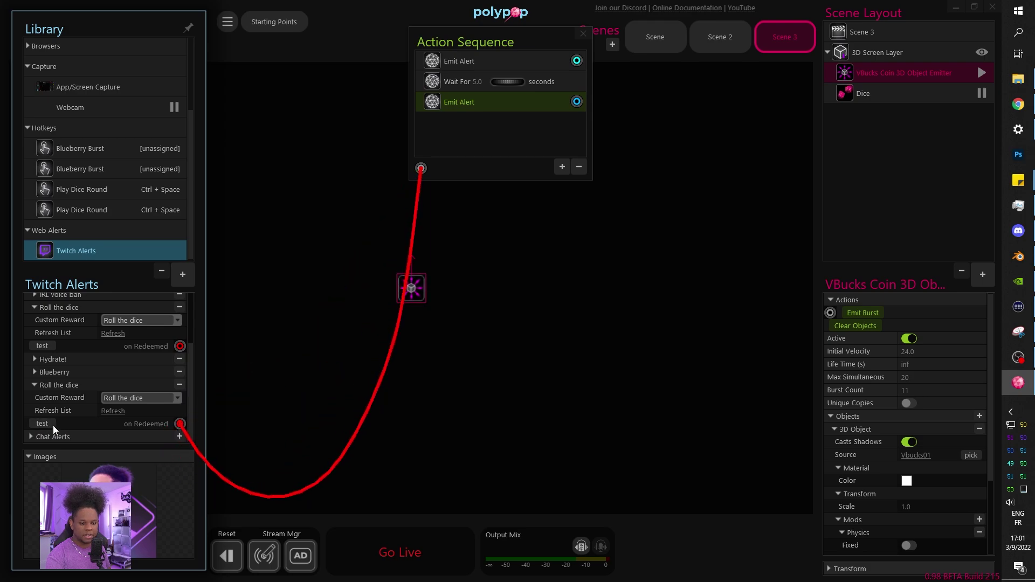
{"action": "left_click", "coordinate": [50, 423]}
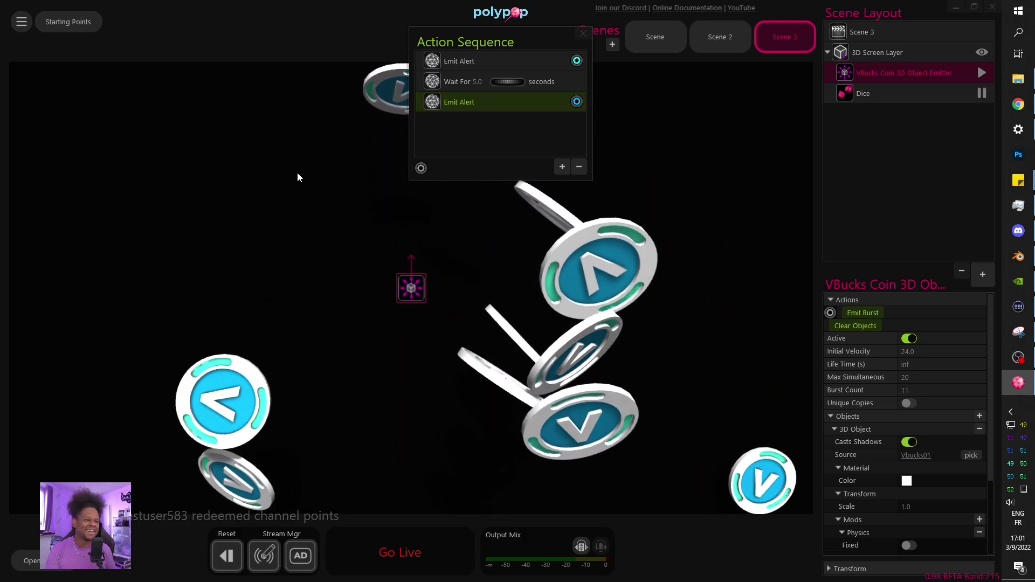
{"action": "left_click", "coordinate": [583, 33]}
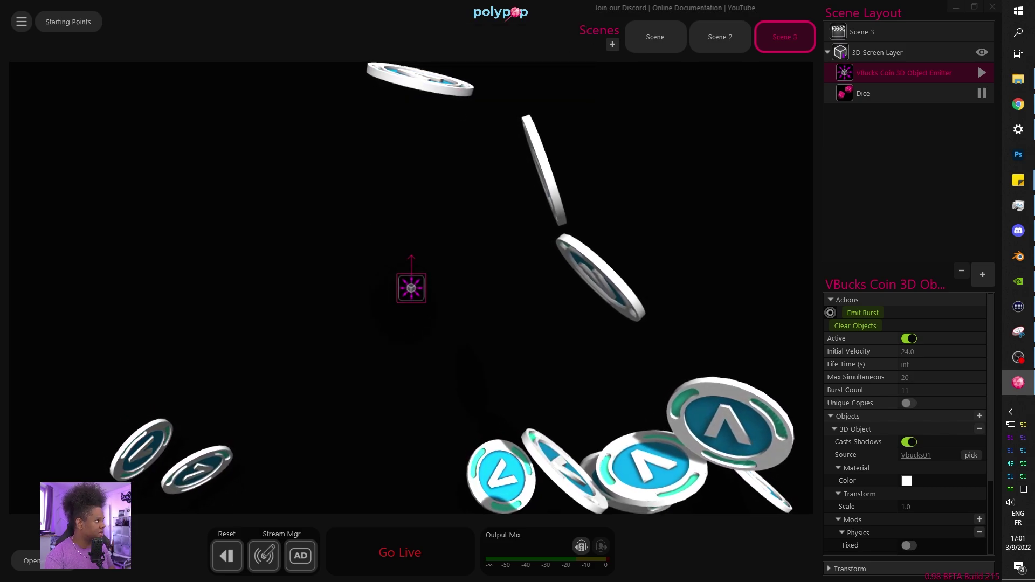
- Switch to OBS and add a new Video Capture Device source named poly to the CAPTURE scene
{"action": "key", "text": "alt+Tab"}
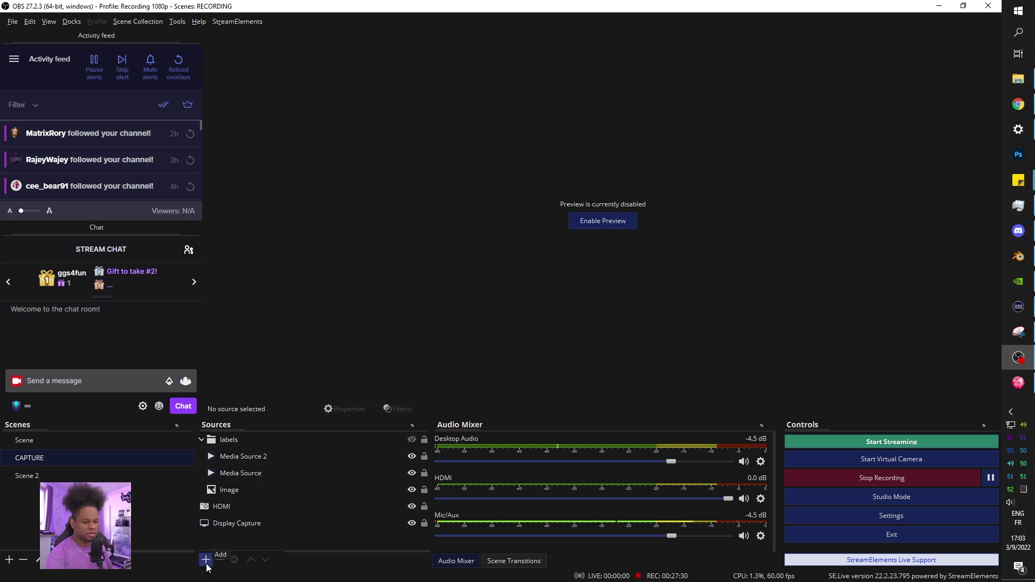
{"action": "left_click", "coordinate": [205, 559]}
{"action": "left_click", "coordinate": [270, 504]}
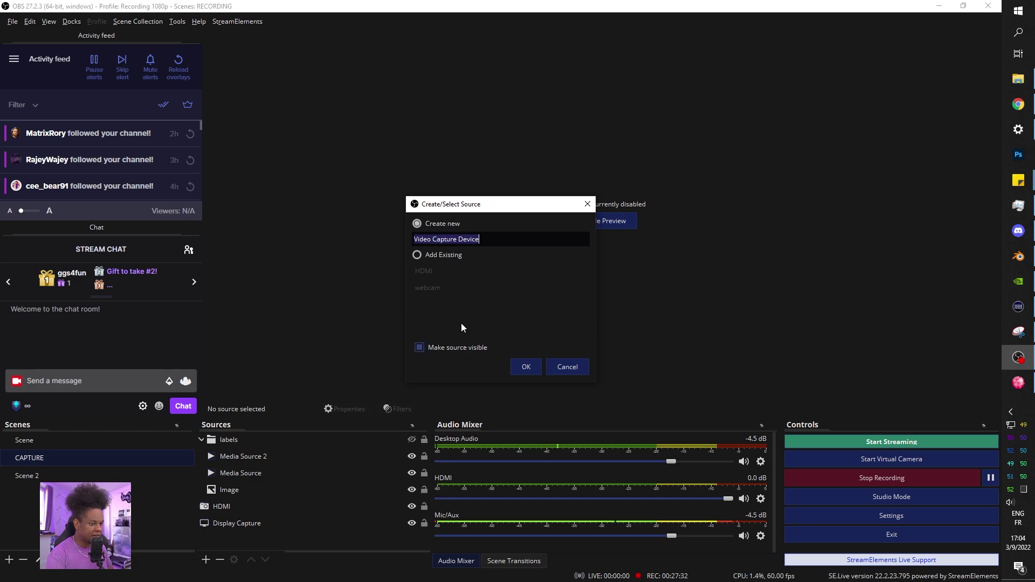
{"action": "type", "text": "poly"}
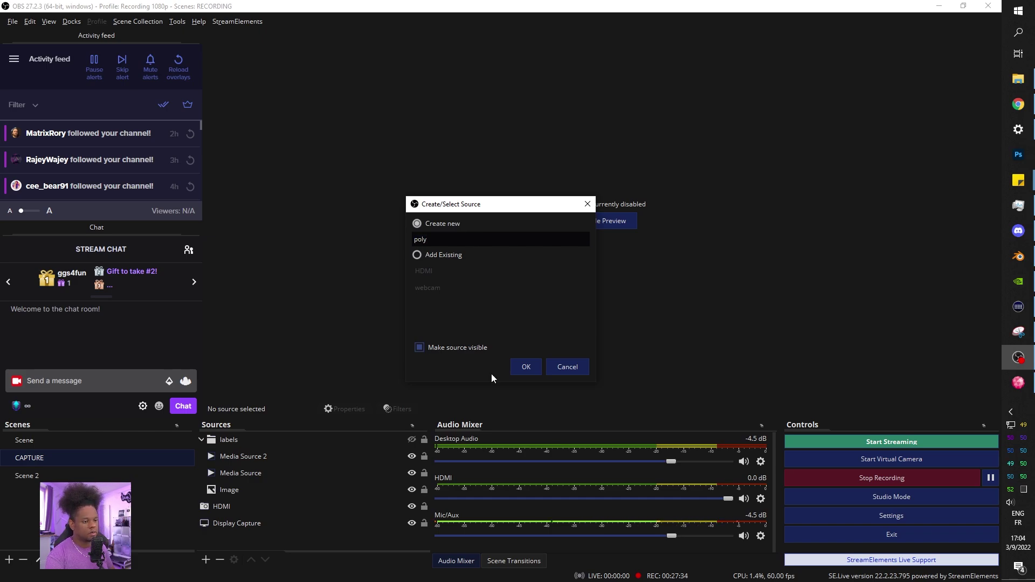
{"action": "left_click", "coordinate": [526, 367]}
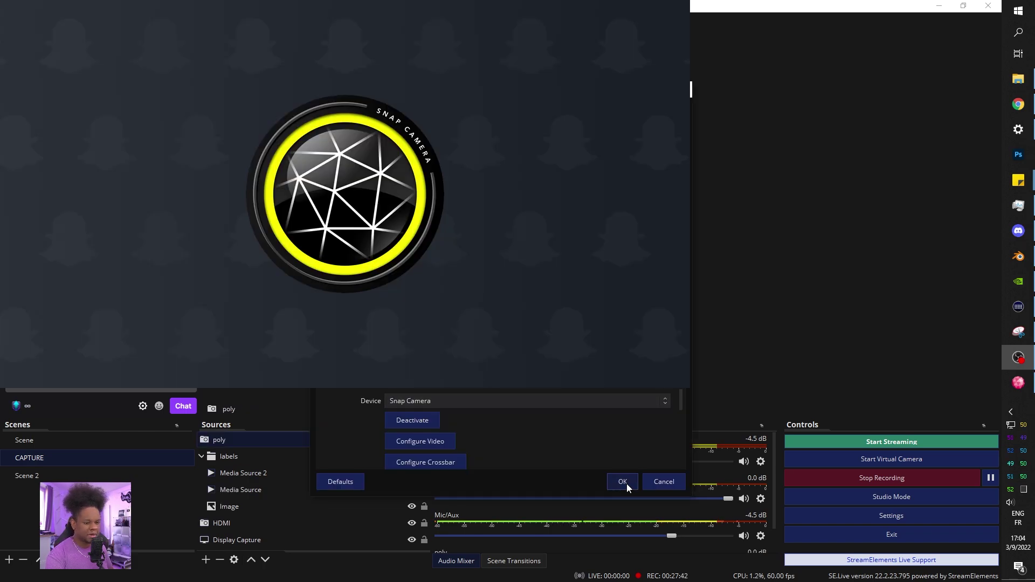
{"action": "left_click", "coordinate": [623, 481]}
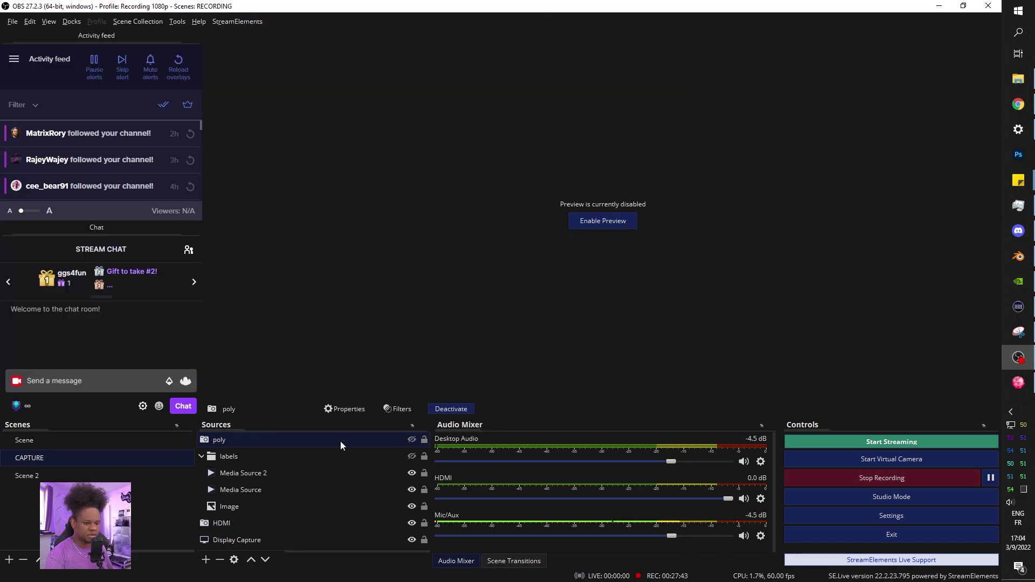
- Set the poly source's device to PolyPop Camera and move its properties window aside
{"action": "double_click", "coordinate": [340, 440]}
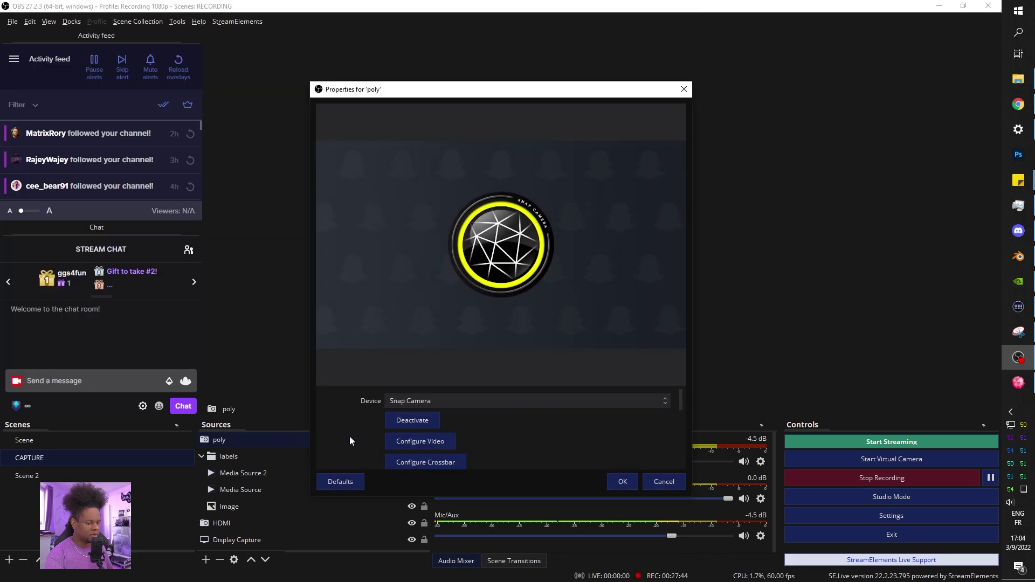
{"action": "left_click", "coordinate": [639, 401]}
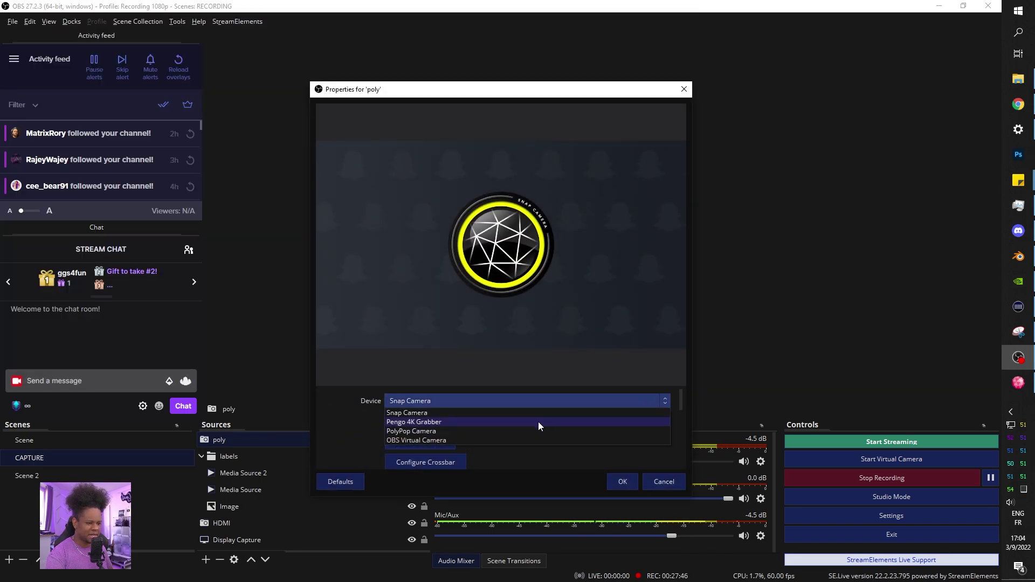
{"action": "left_click", "coordinate": [536, 432]}
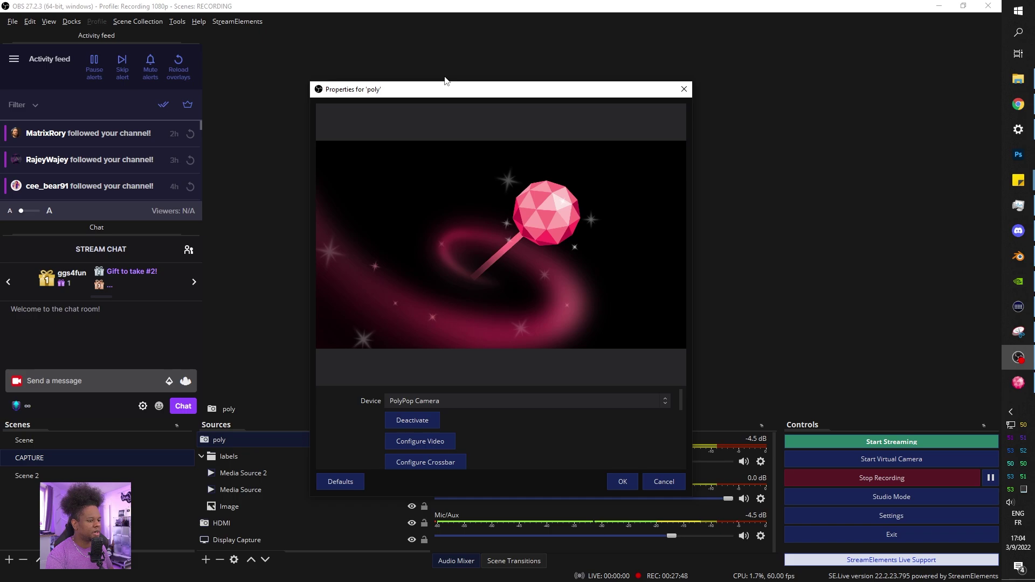
{"action": "left_click_drag", "start_coordinate": [479, 93], "coordinate": [649, 44]}
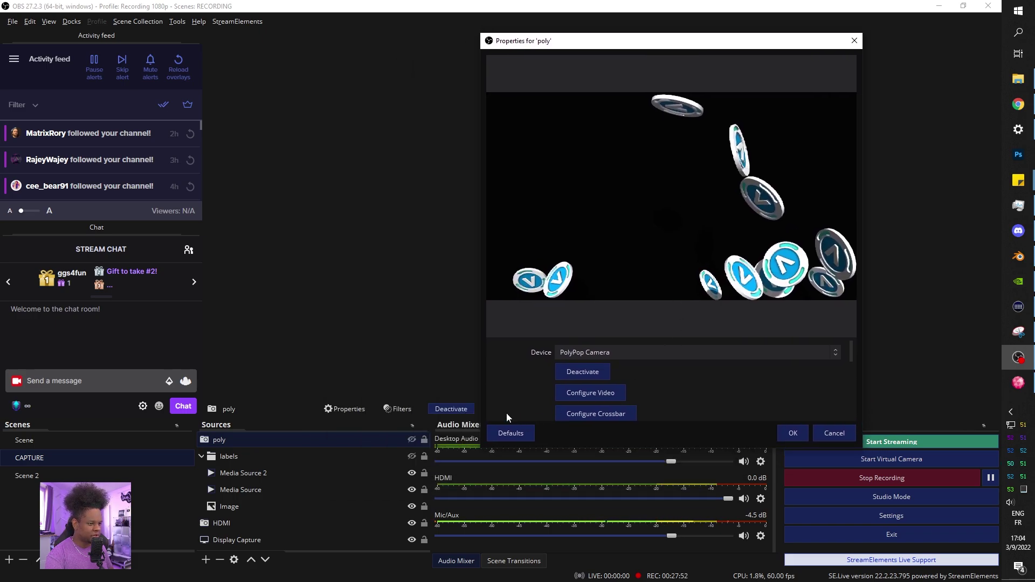
- Give the poly source a custom resolution of 1280x720 and the ARGB video format, and accept the properties
{"action": "scroll", "coordinate": [519, 377], "scroll_direction": "down", "scroll_amount": 5}
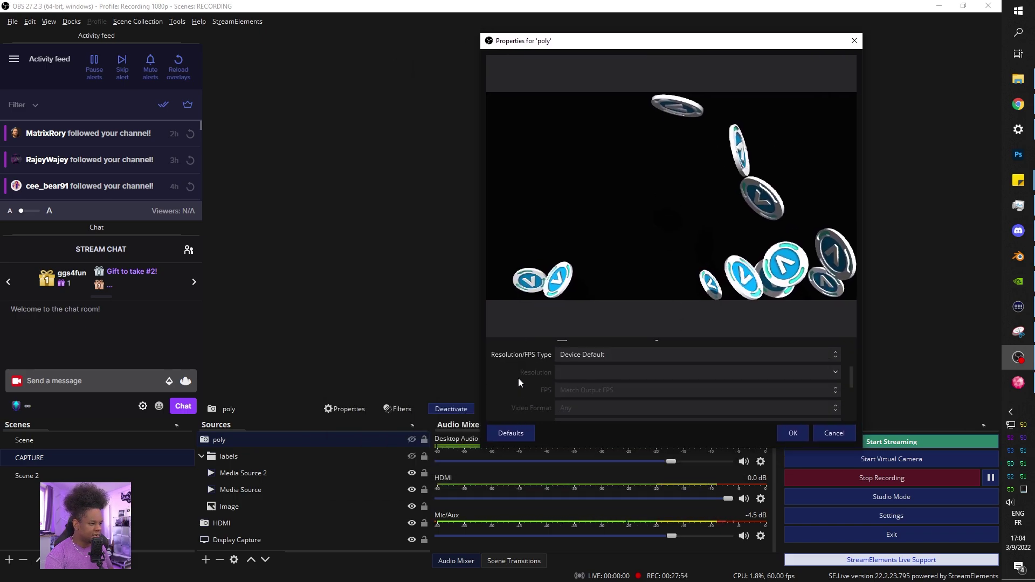
{"action": "left_click", "coordinate": [640, 350]}
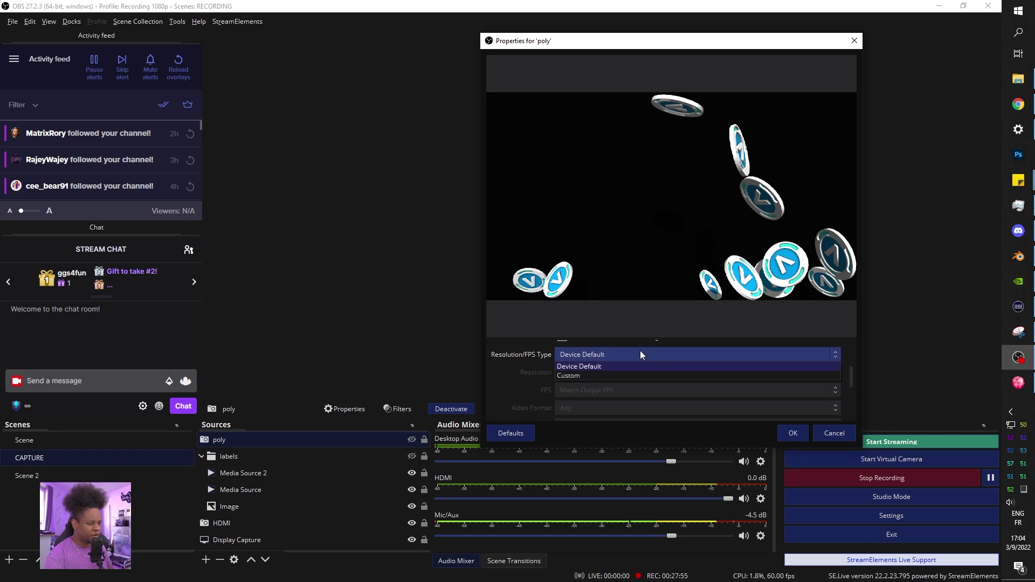
{"action": "left_click", "coordinate": [614, 376]}
{"action": "left_click", "coordinate": [836, 373]}
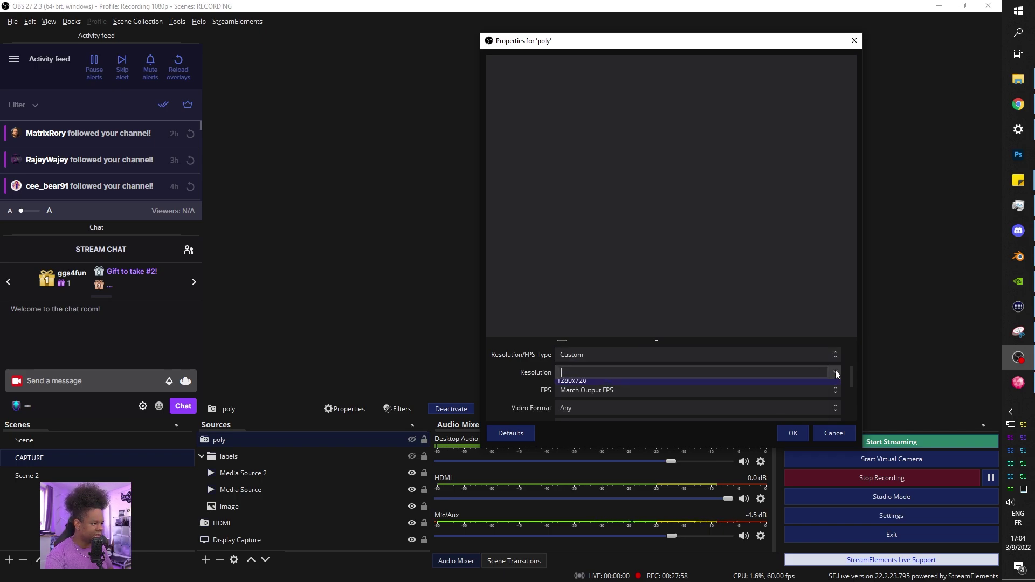
{"action": "left_click", "coordinate": [746, 384]}
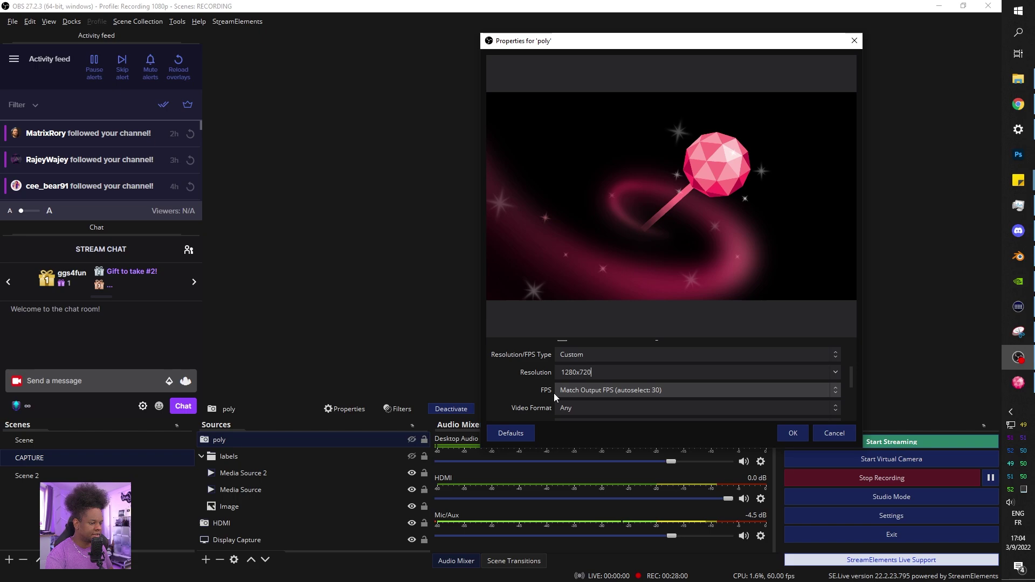
{"action": "scroll", "coordinate": [503, 386], "scroll_direction": "down", "scroll_amount": 2}
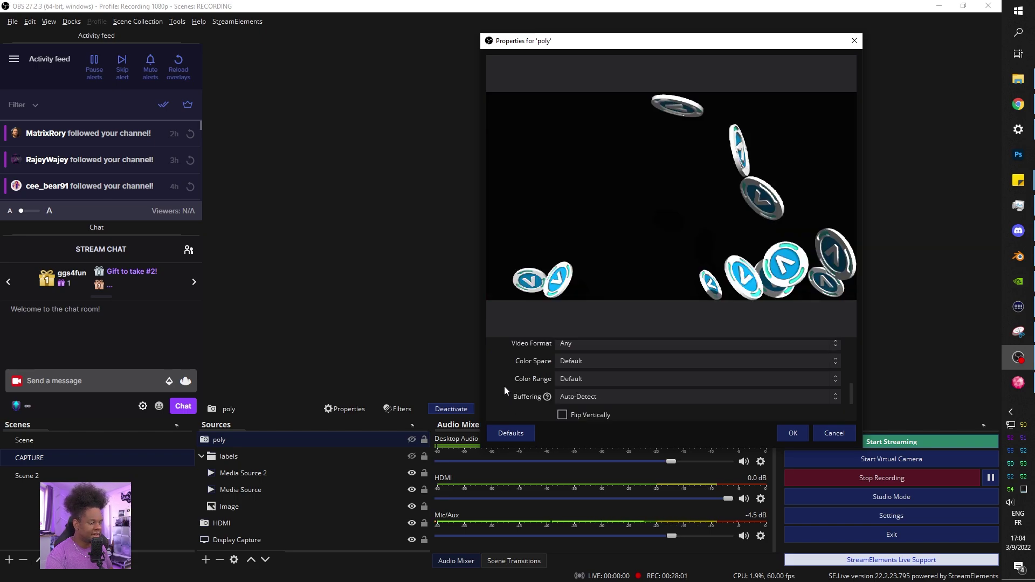
{"action": "left_click", "coordinate": [575, 344]}
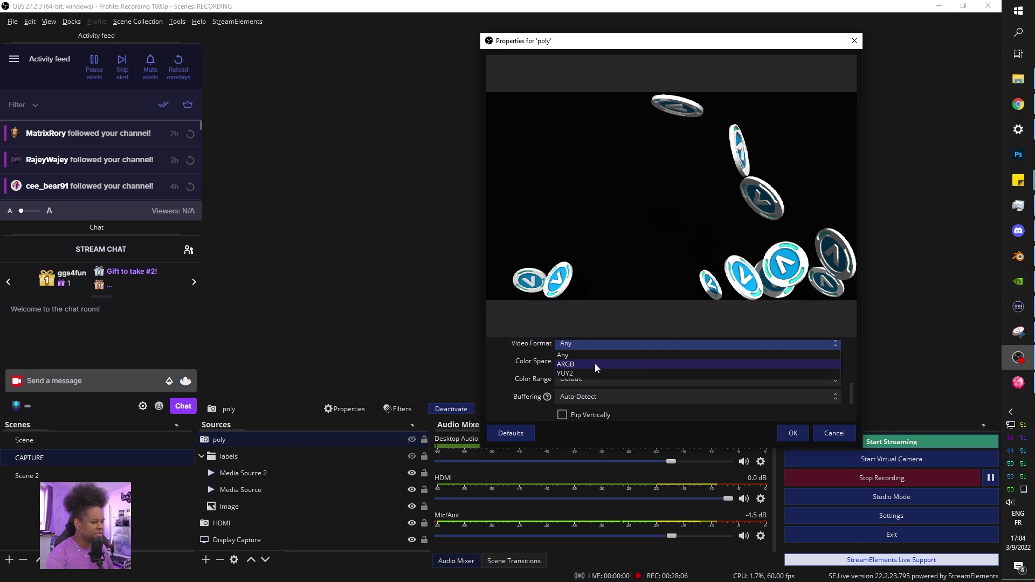
{"action": "left_click", "coordinate": [594, 364]}
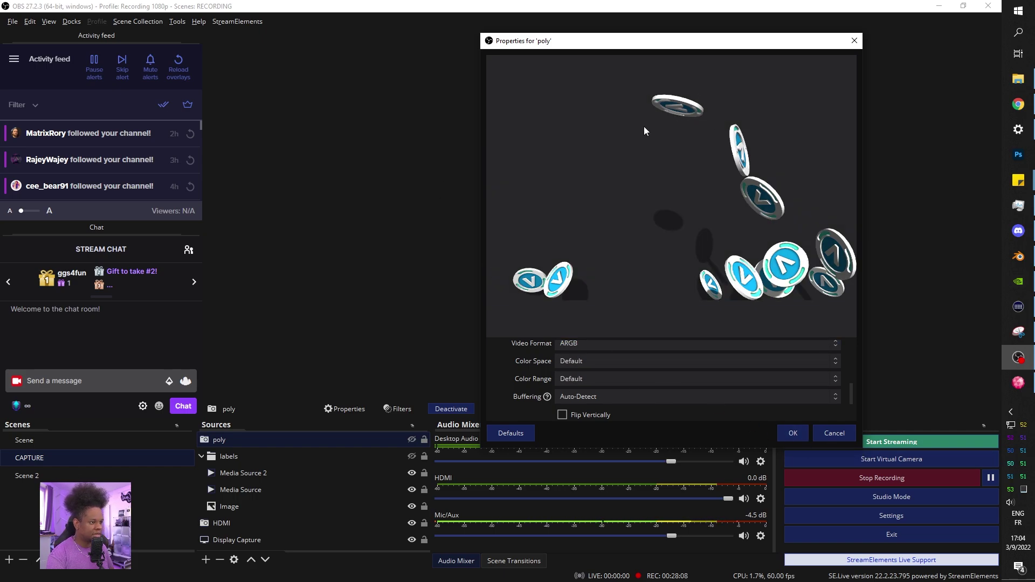
{"action": "left_click", "coordinate": [792, 433]}
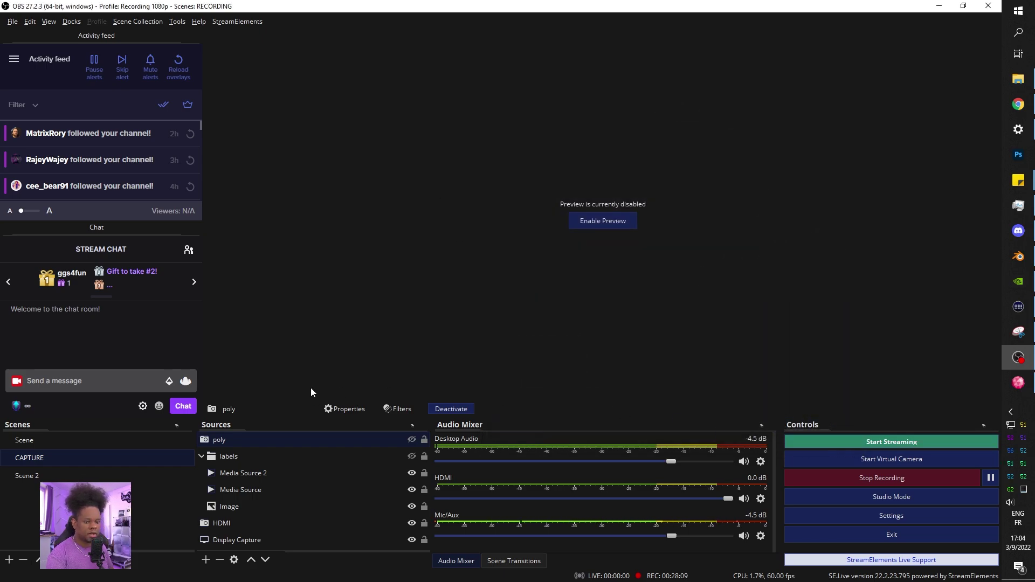
- Make the poly source visible and enable the OBS preview to check the overlay
{"action": "left_click", "coordinate": [411, 440]}
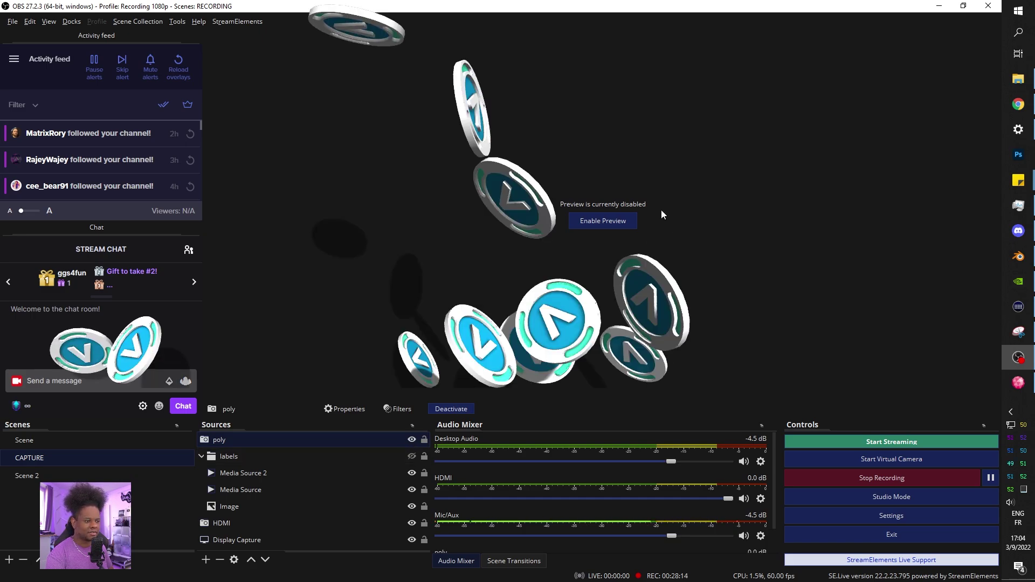
{"action": "left_click", "coordinate": [596, 224]}
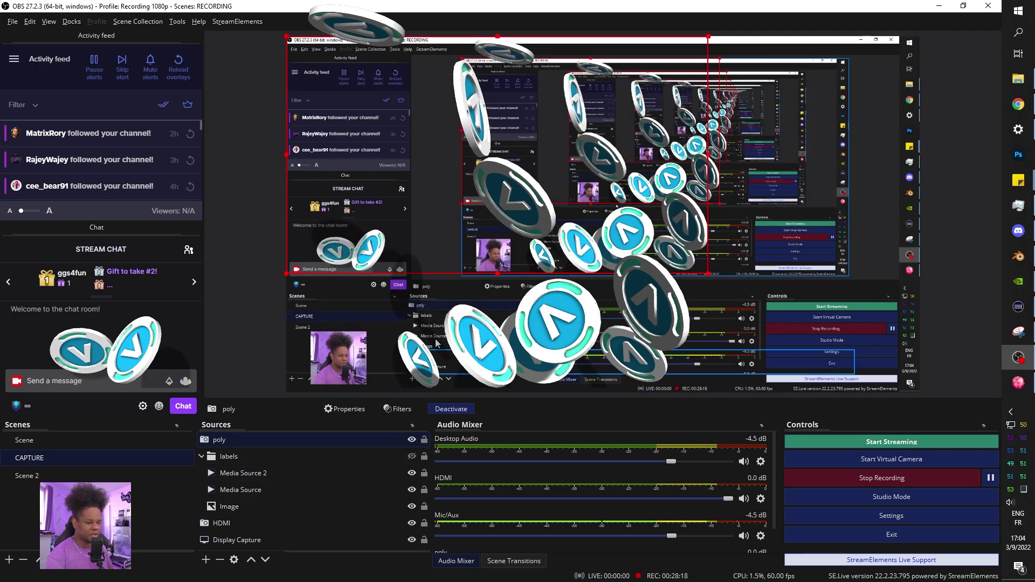
{"action": "right_click", "coordinate": [522, 237]}
- Switch back to PolyPop and test the last Roll the dice redemption with the virtual camera overlay
{"action": "key", "text": "alt+Tab"}
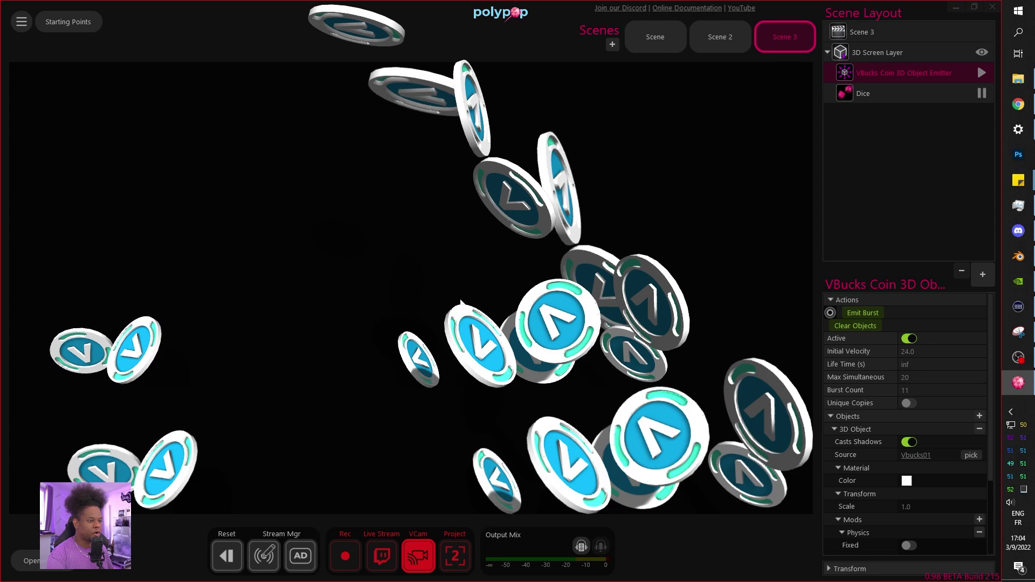
{"action": "mouse_move", "coordinate": [129, 478]}
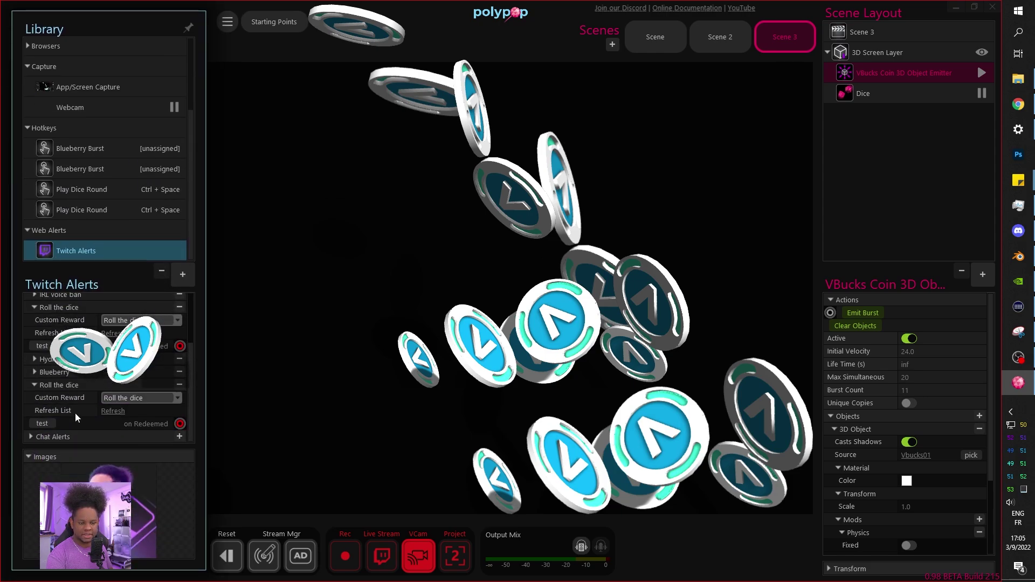
{"action": "left_click", "coordinate": [46, 425]}
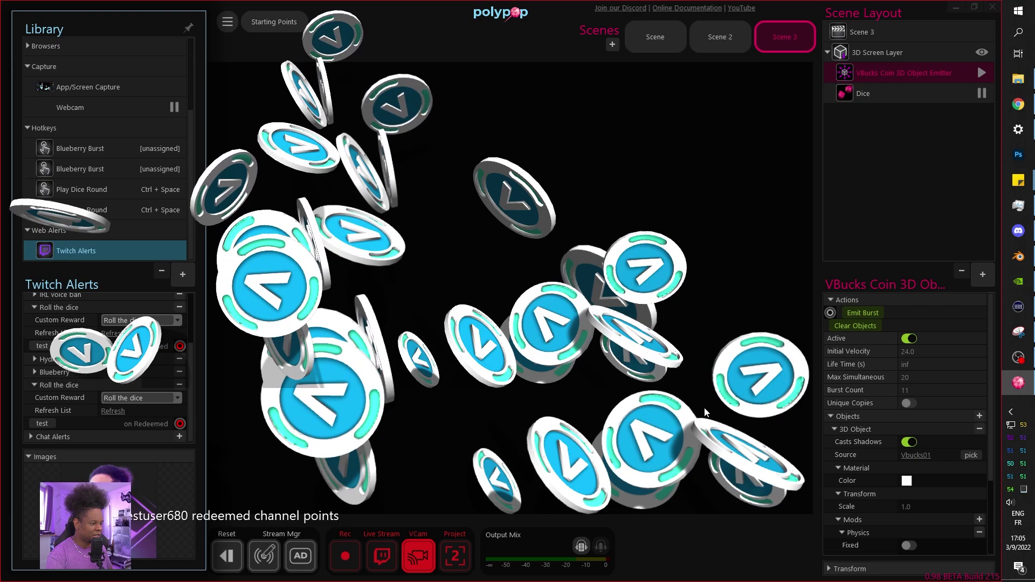
- Set the VBucks Coin emitter's Life Time to about 1.56 seconds, clear its objects and test the reward again
{"action": "left_click_drag", "start_coordinate": [932, 365], "coordinate": [949, 364]}
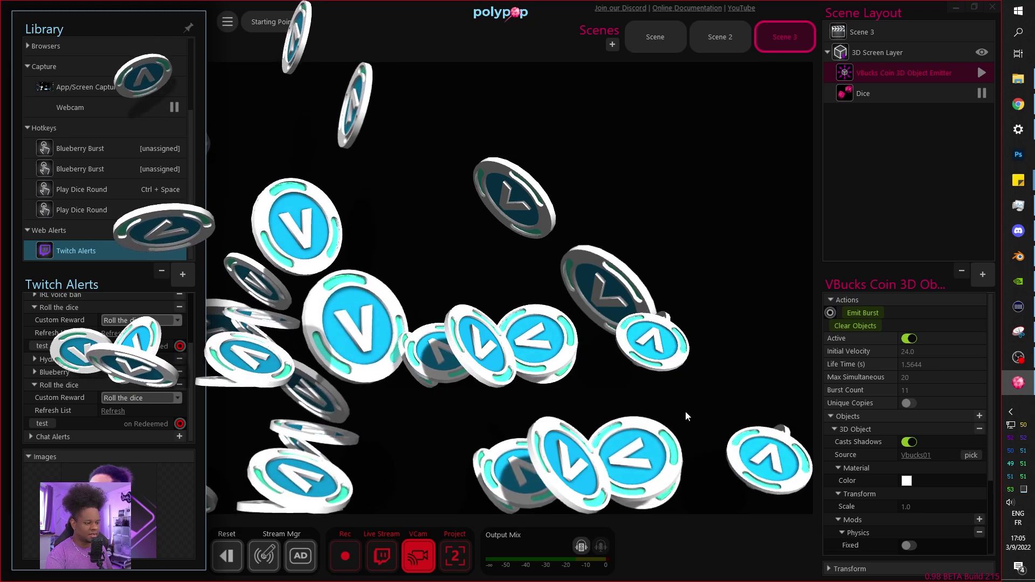
{"action": "left_click", "coordinate": [858, 326]}
{"action": "left_click", "coordinate": [33, 424]}
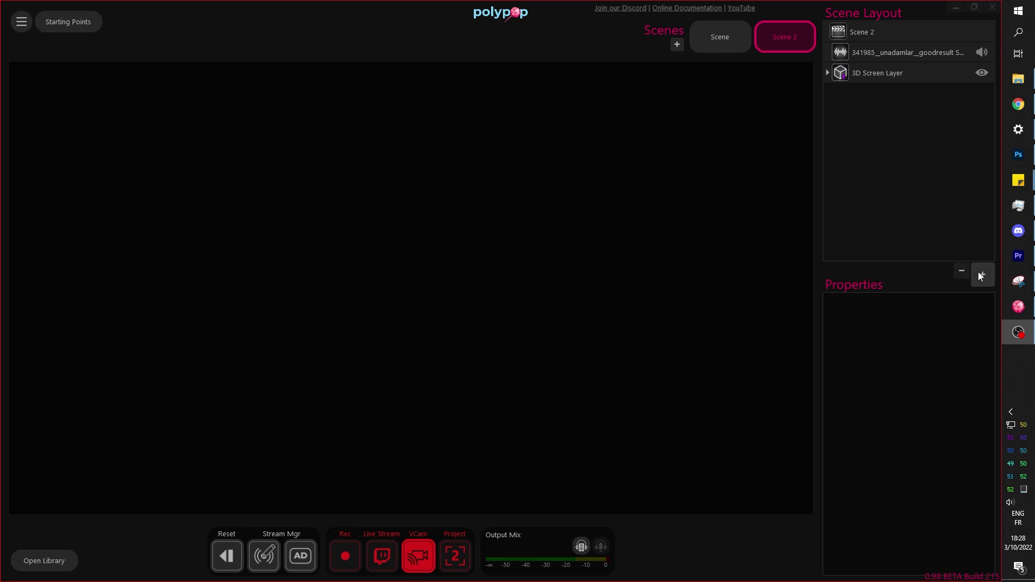
- Add a Sound element from the 2D category to Scene 2
{"action": "left_click", "coordinate": [937, 229]}
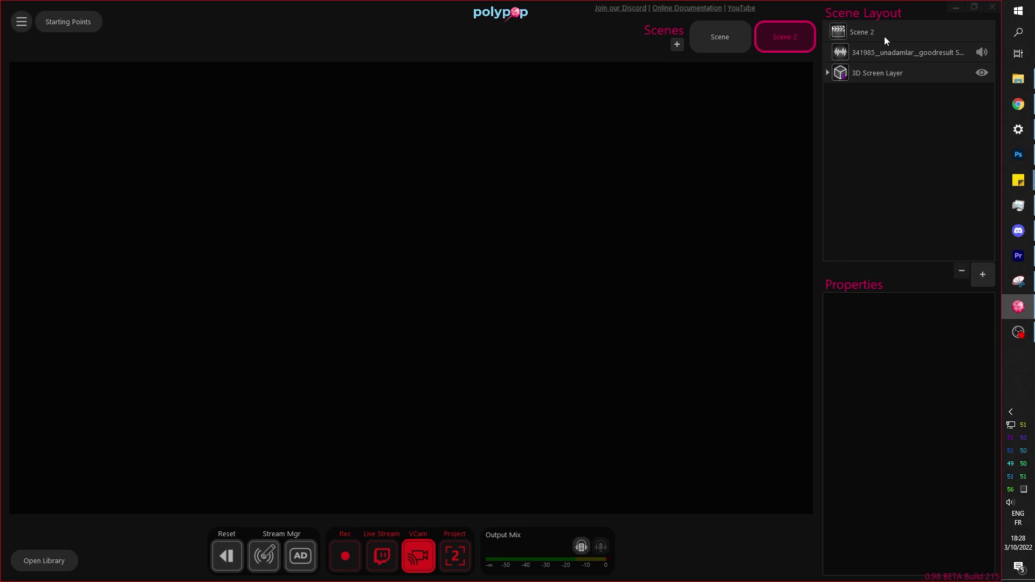
{"action": "left_click", "coordinate": [983, 274]}
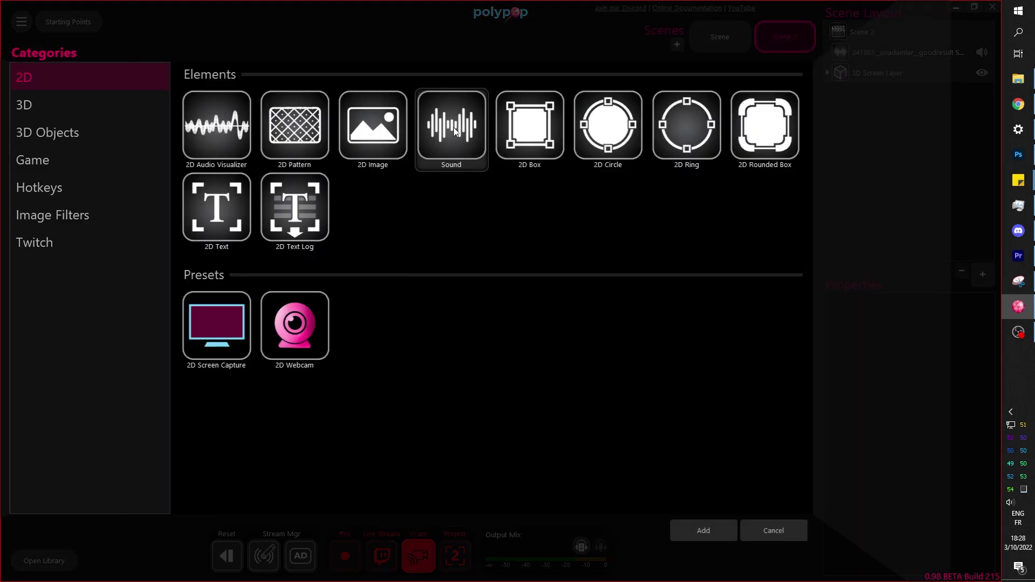
{"action": "left_click", "coordinate": [696, 530]}
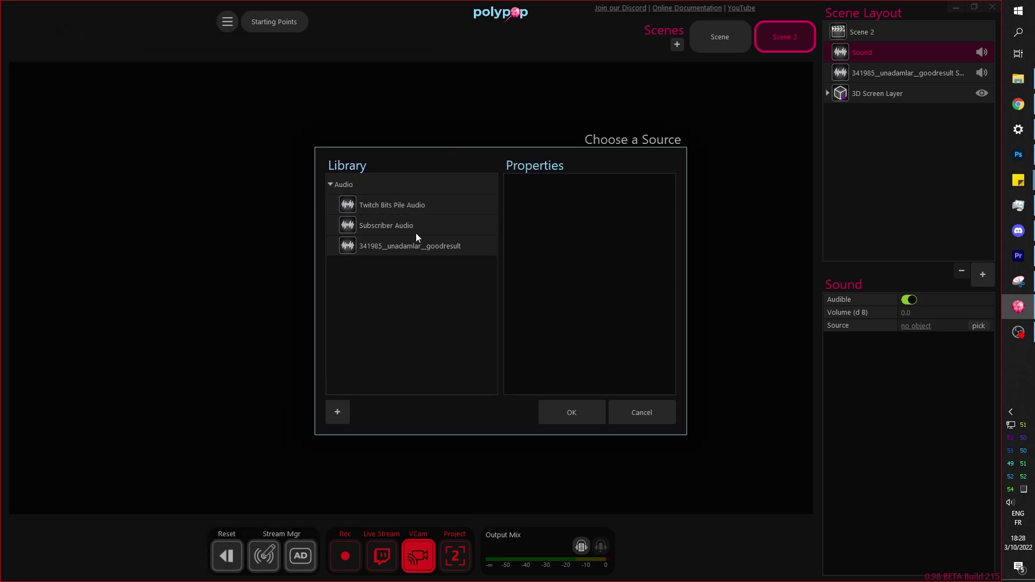
- Import the audio clip 397317__designdean__kids-woah.wav into the library and set it as the new Sound element's source
{"action": "left_click", "coordinate": [337, 415]}
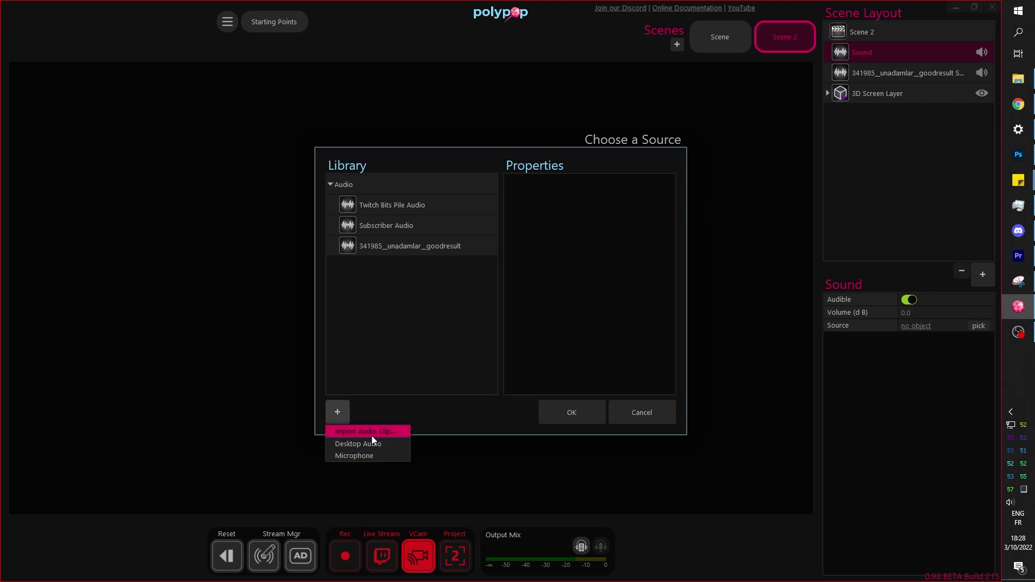
{"action": "left_click", "coordinate": [400, 433]}
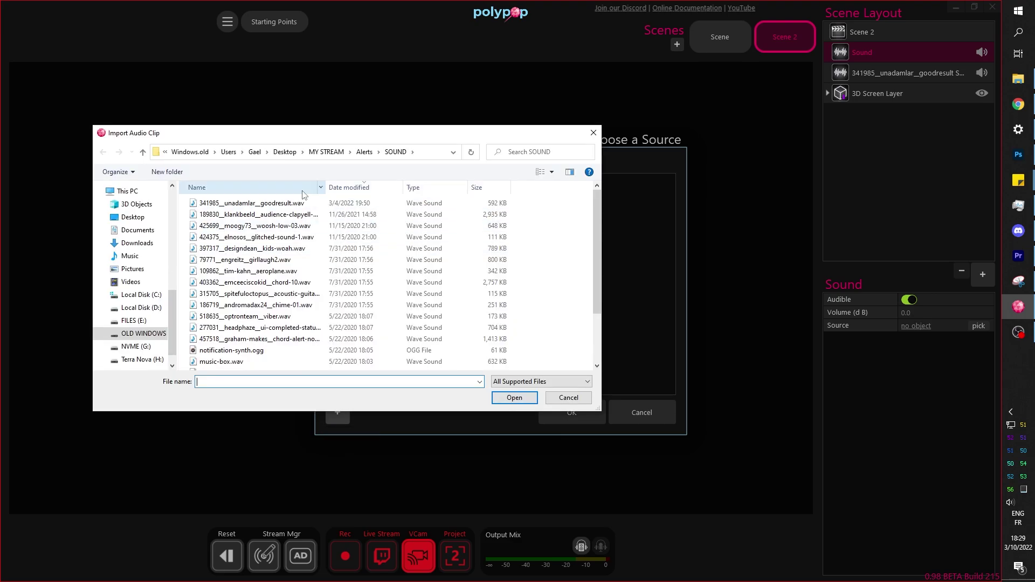
{"action": "left_click", "coordinate": [279, 249]}
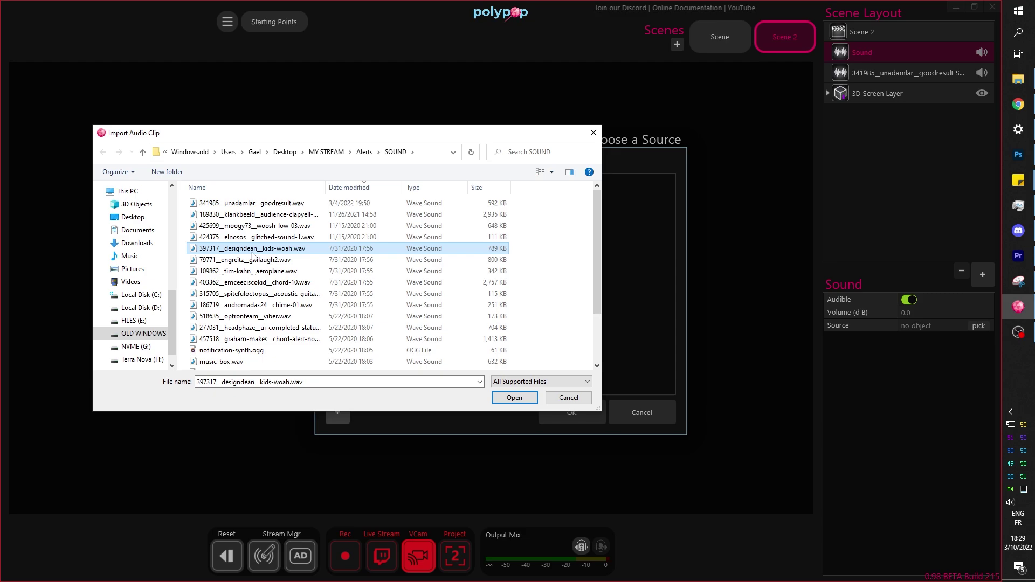
{"action": "left_click", "coordinate": [514, 397]}
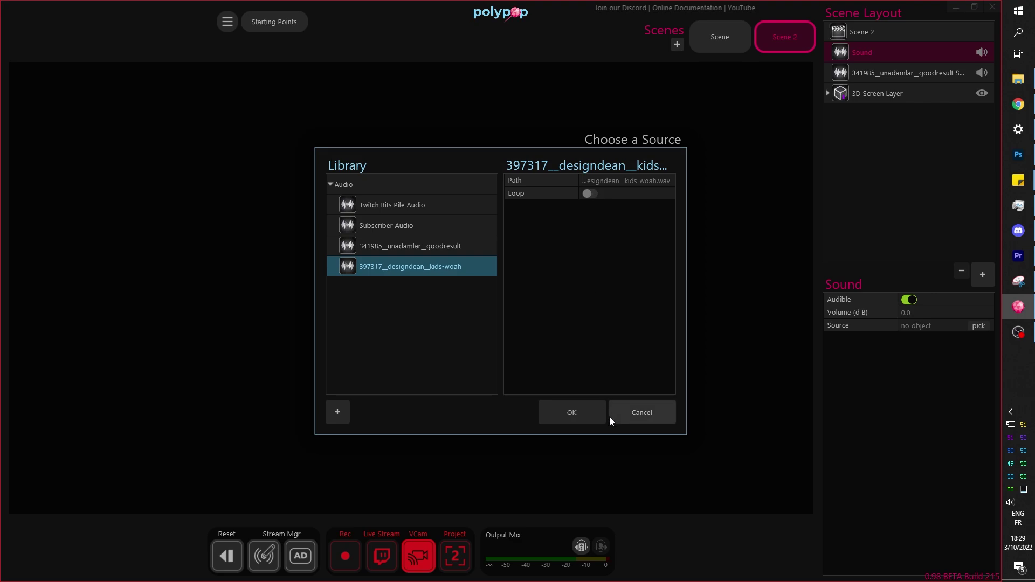
{"action": "left_click", "coordinate": [572, 412]}
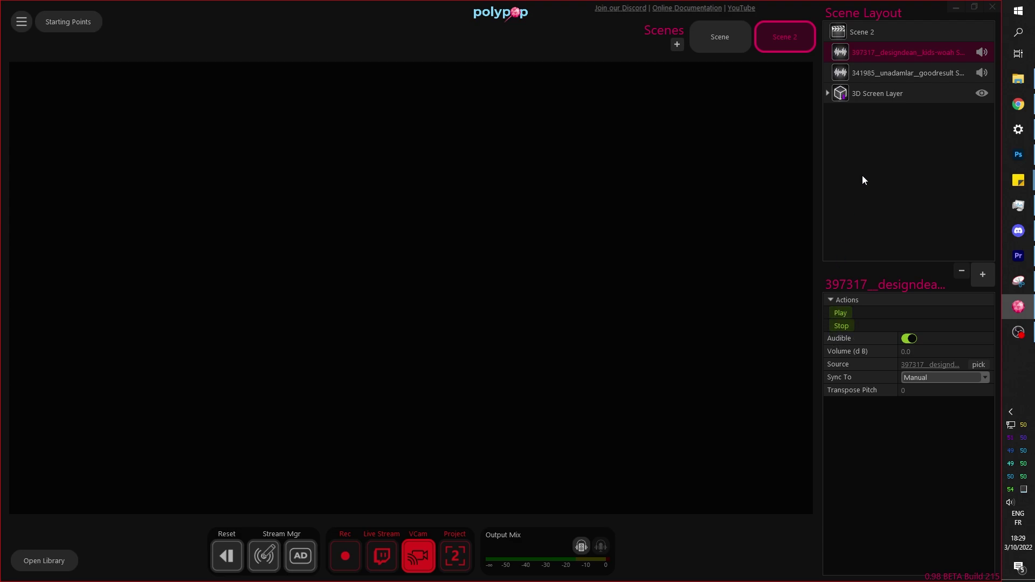
- Wire the Dice's on Outcome3 alert to the Play action of the kids-woah sound
{"action": "left_click", "coordinate": [867, 140]}
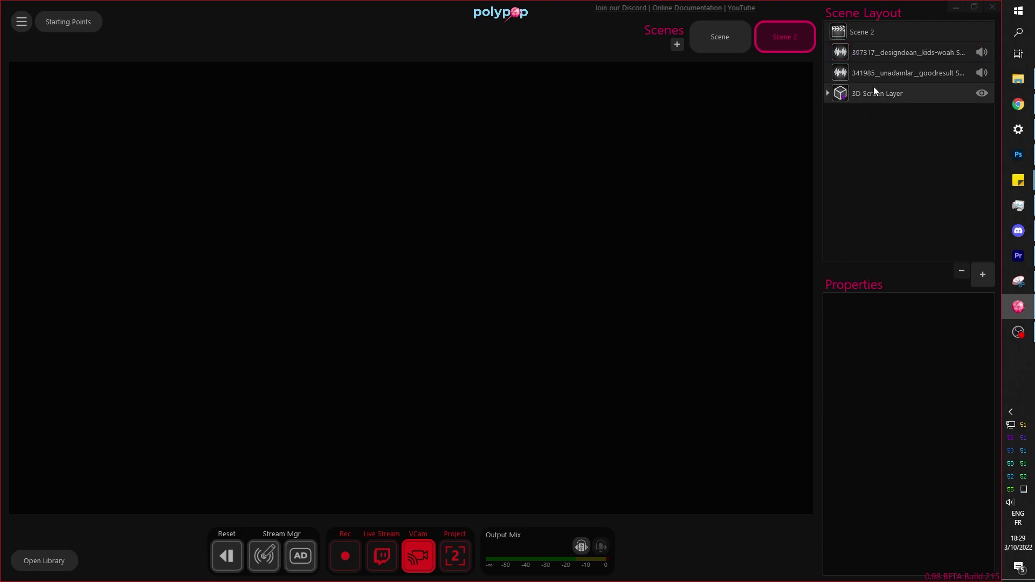
{"action": "left_click", "coordinate": [828, 93]}
{"action": "left_click", "coordinate": [874, 175]}
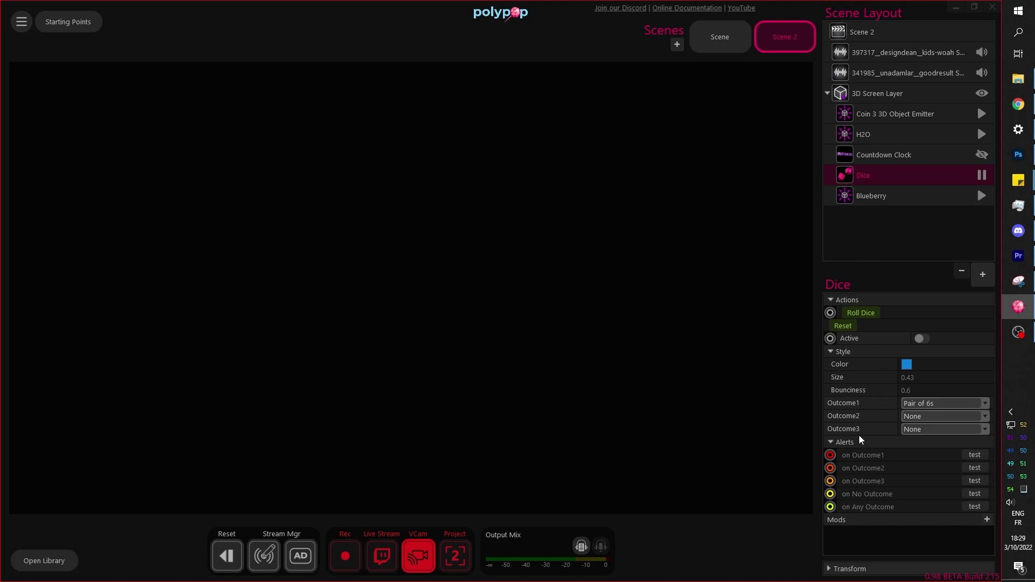
{"action": "mouse_move", "coordinate": [839, 455]}
{"action": "left_click_drag", "start_coordinate": [830, 481], "coordinate": [830, 314]}
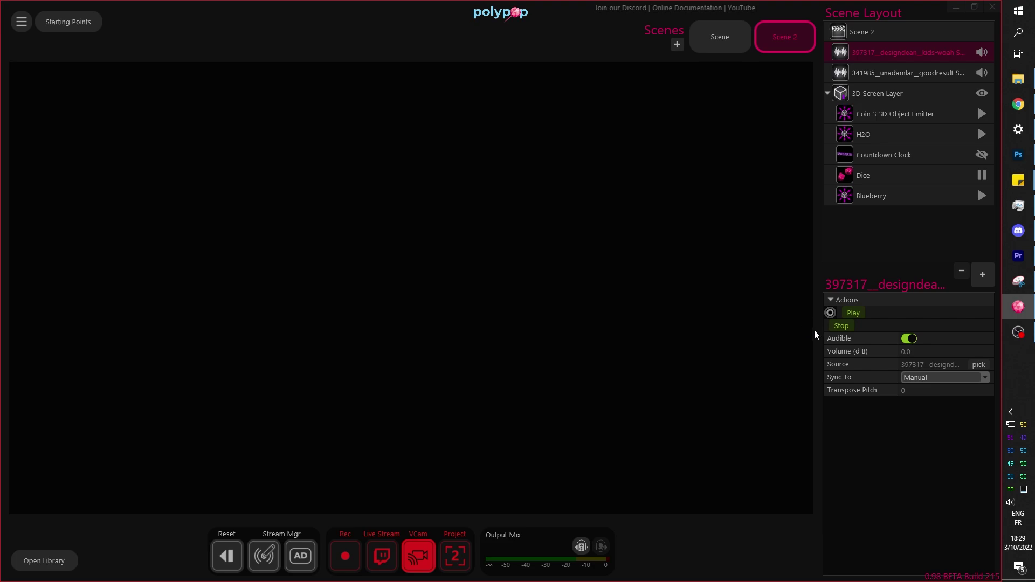
- Turn on headphone monitoring for the Output Mix and check the connection on the Dice's on Outcome3 alert
{"action": "left_click", "coordinate": [581, 547]}
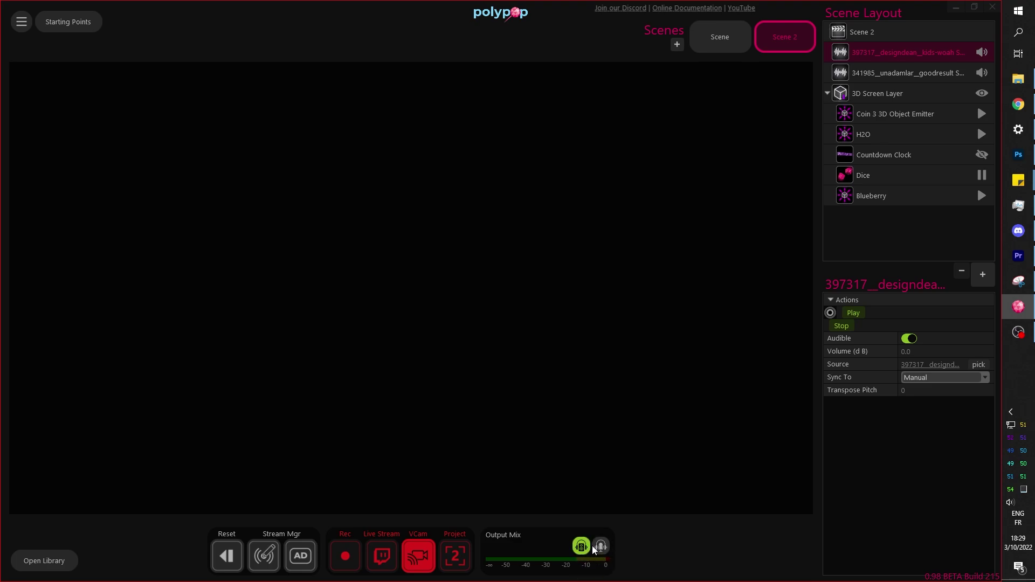
{"action": "mouse_move", "coordinate": [849, 309]}
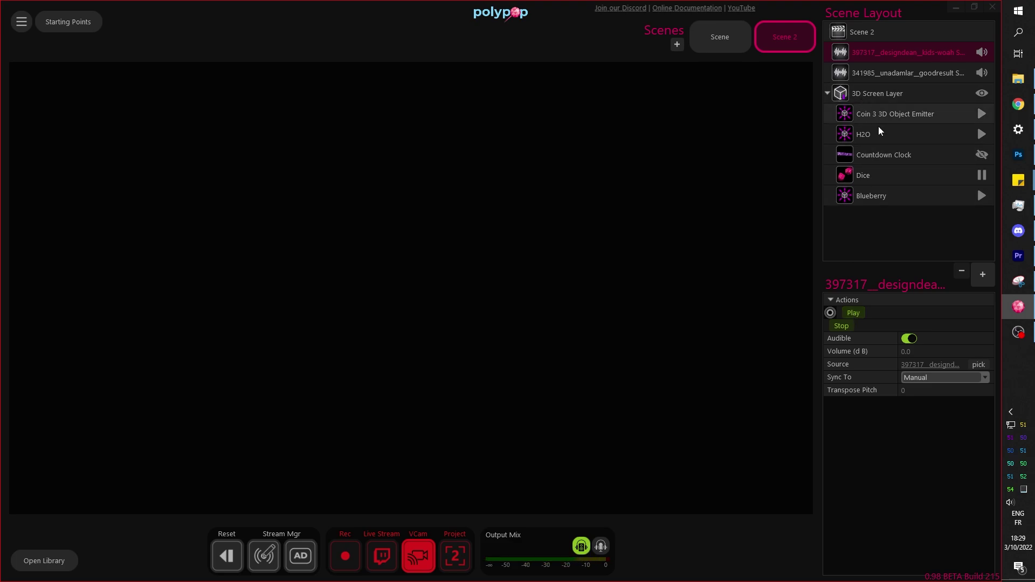
{"action": "left_click", "coordinate": [873, 173]}
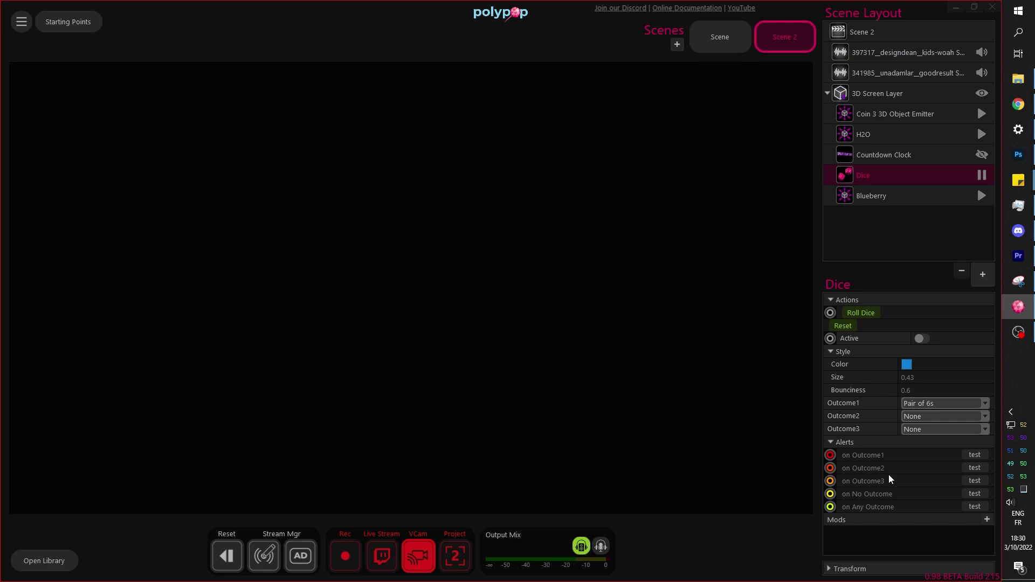
{"action": "mouse_move", "coordinate": [834, 484]}
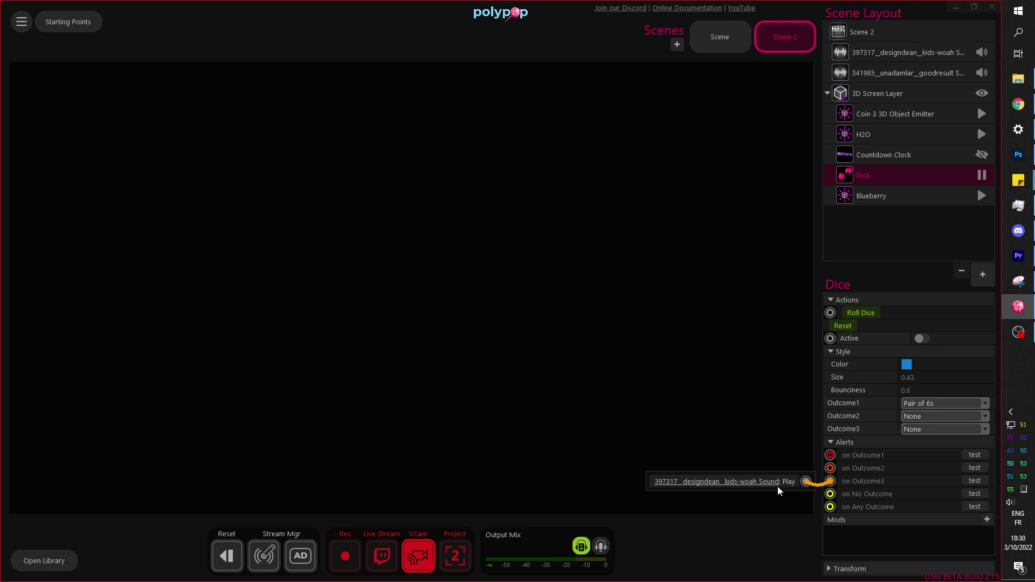